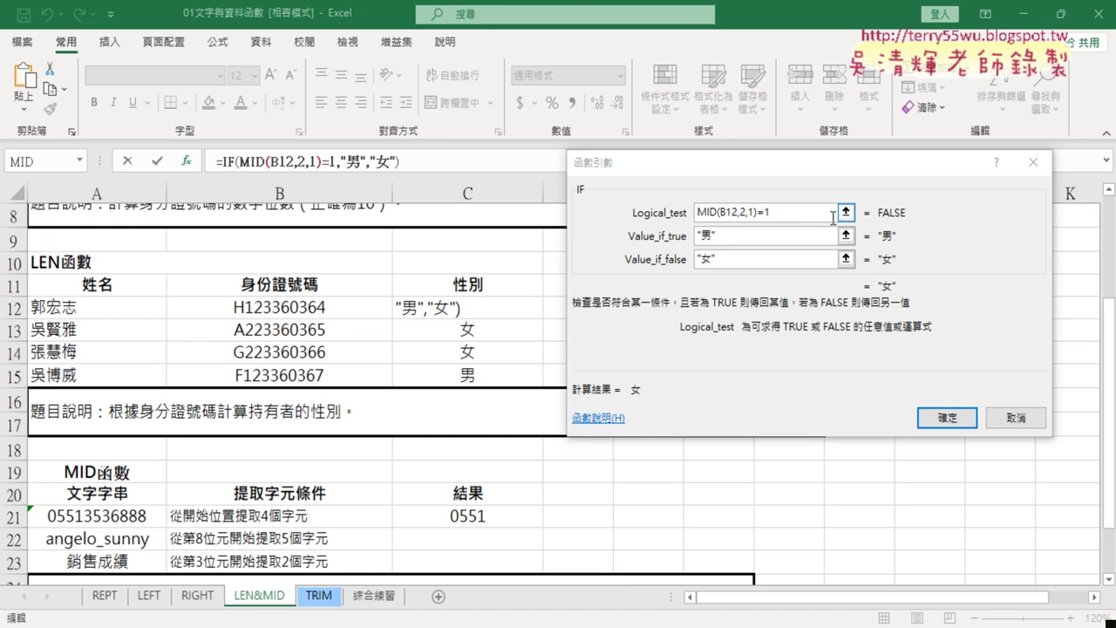
- Annotate the IF formula to show that the text "1" differs from the number 1
key(super+space)
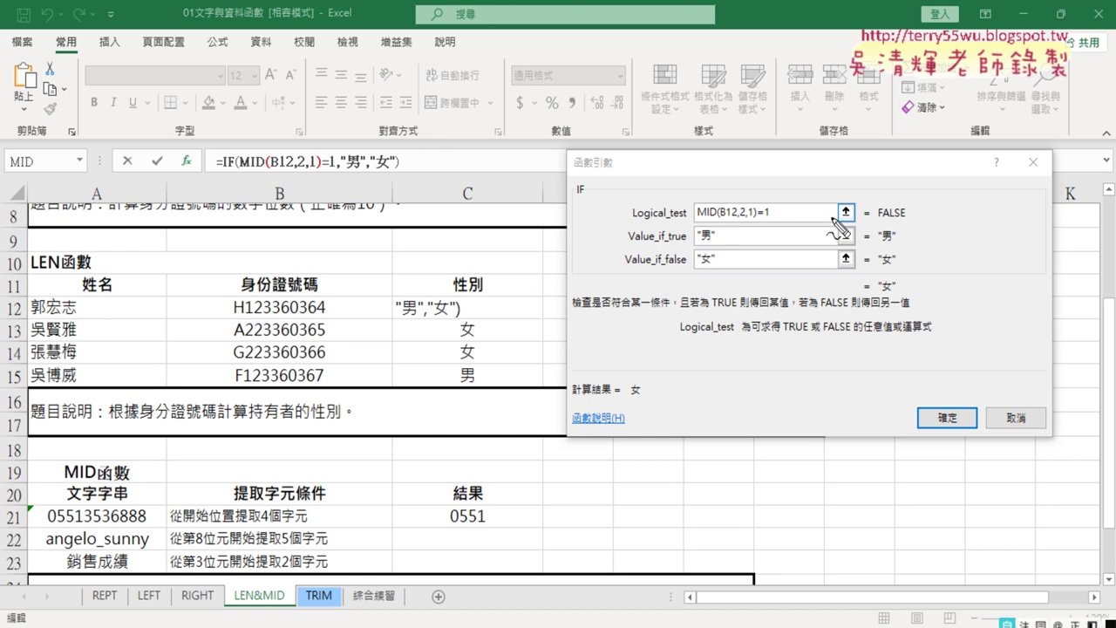
mouse_move(211, 85)
mouse_down()
mouse_move(232, 106)
mouse_move(248, 173)
mouse_up()
drag(282, 84, 283, 96)
drag(296, 85, 297, 98)
drag(338, 133, 450, 136)
drag(358, 153, 447, 155)
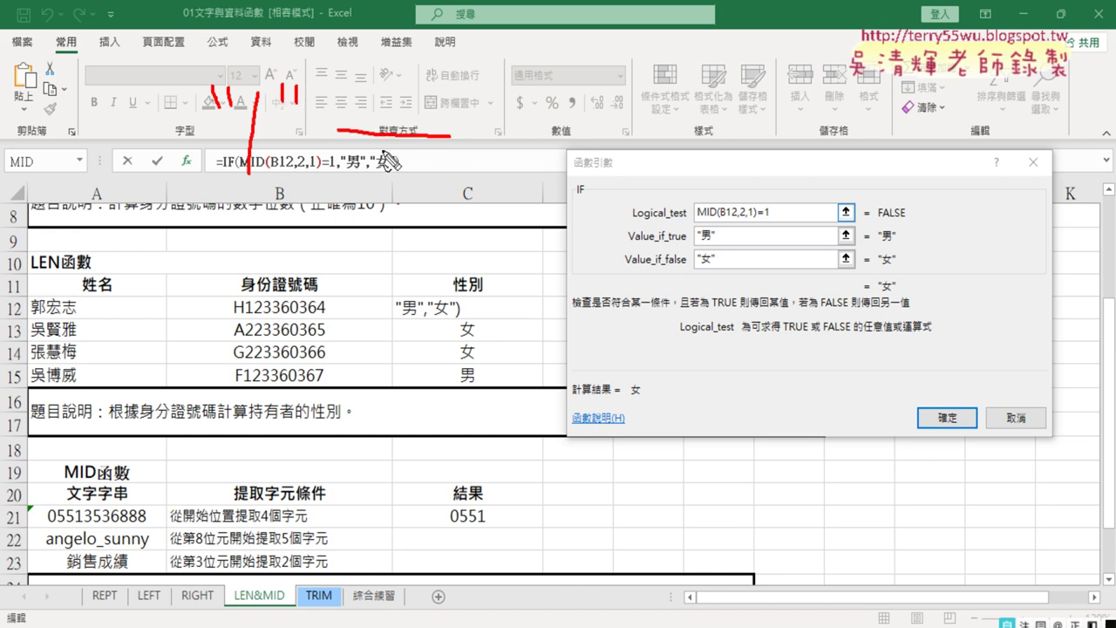
drag(539, 92, 540, 185)
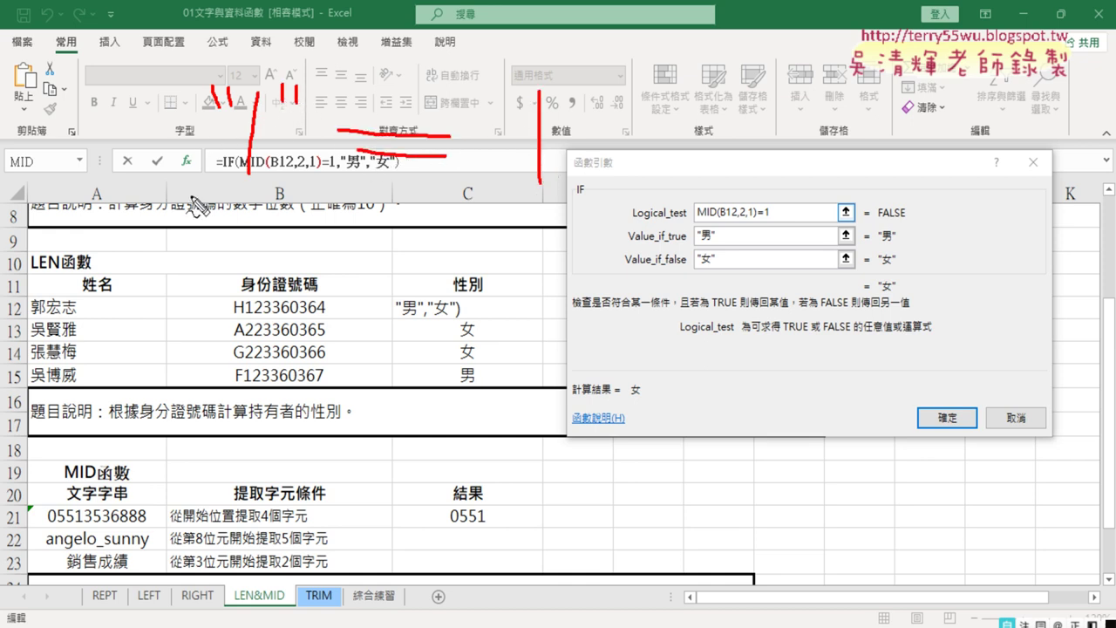
drag(205, 203, 304, 137)
drag(558, 206, 534, 209)
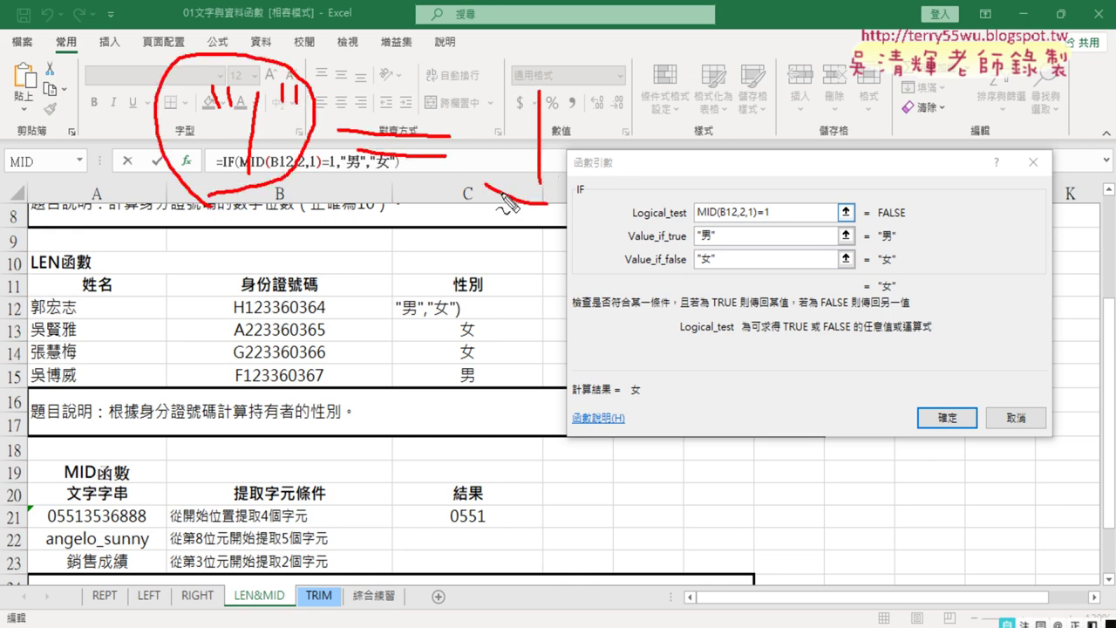
drag(431, 84, 400, 179)
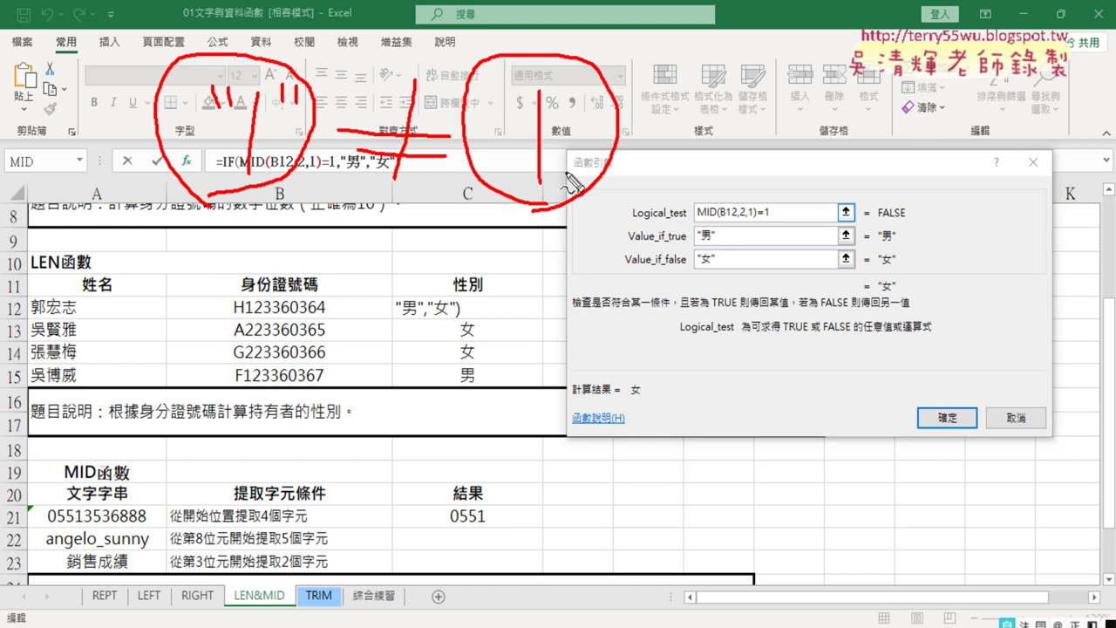
key(Escape)
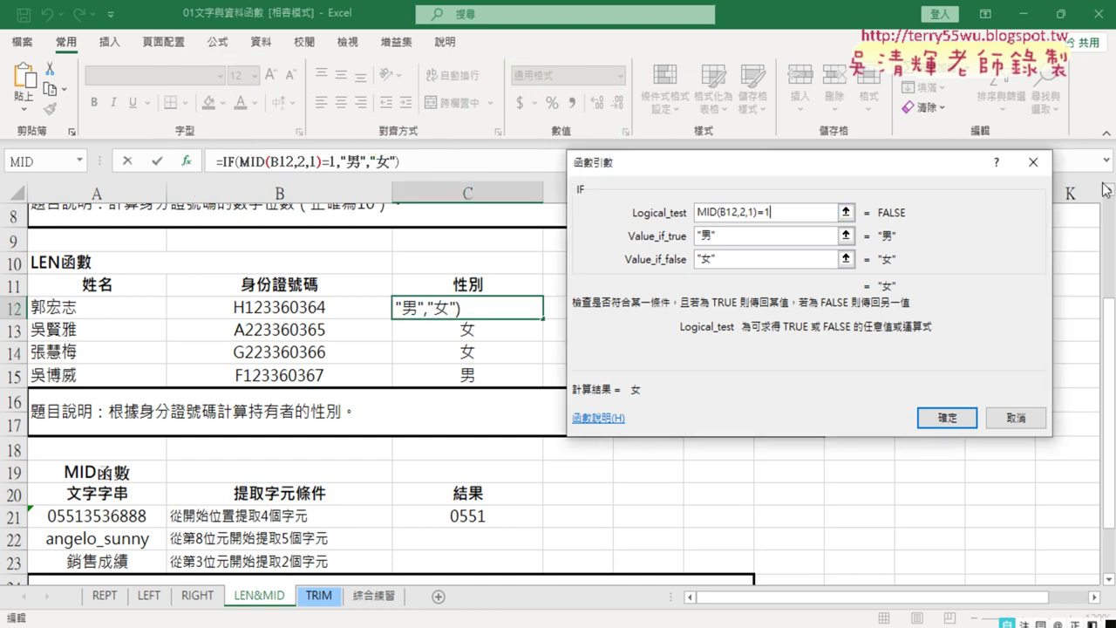
- Select the quoted 1 in C12's logical test and sketch why quoted values are text
double_click(768, 212)
drag(759, 213, 728, 212)
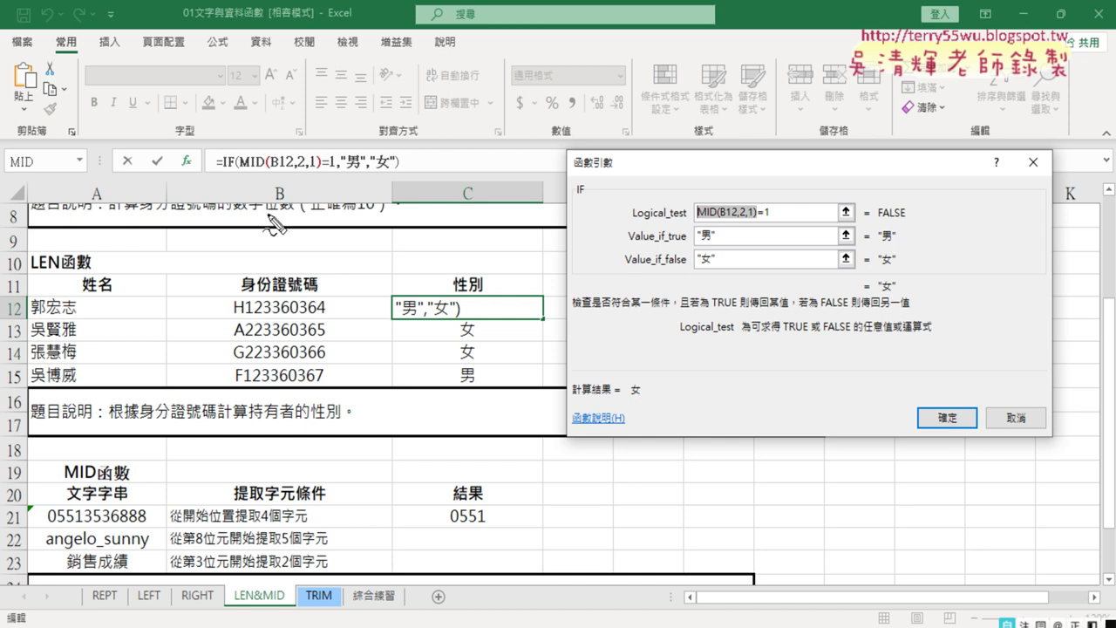
mouse_move(131, 104)
mouse_down()
mouse_move(131, 127)
mouse_move(181, 218)
mouse_up()
mouse_move(221, 98)
mouse_down()
mouse_move(222, 118)
mouse_move(240, 120)
mouse_up()
mouse_move(168, 290)
mouse_down()
mouse_move(137, 51)
mouse_move(129, 319)
mouse_up()
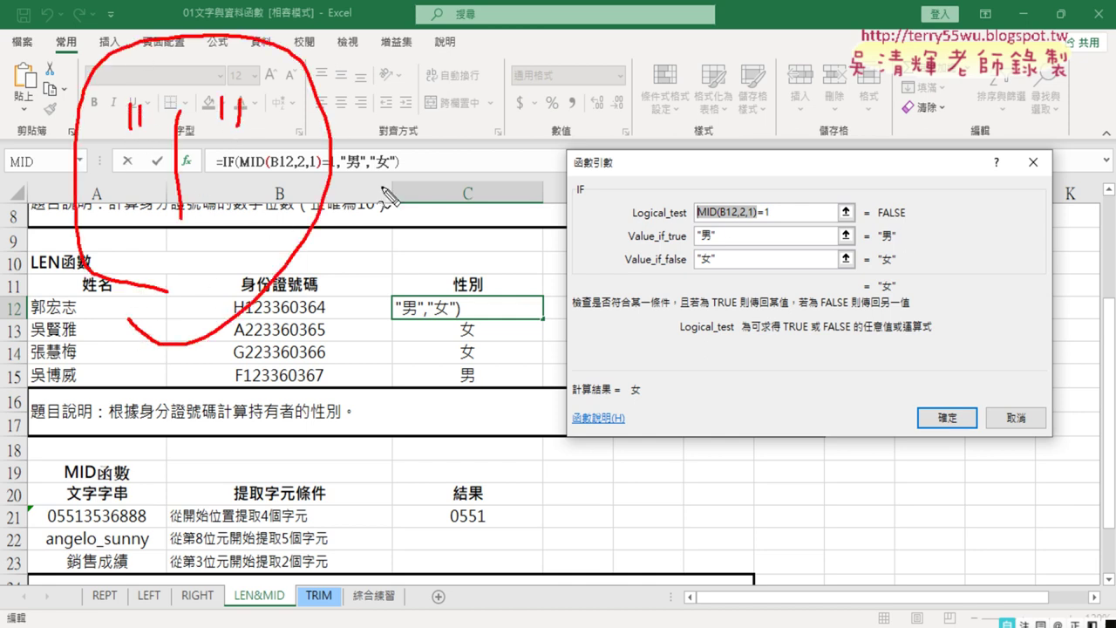
mouse_move(277, 166)
mouse_down()
mouse_move(461, 154)
mouse_move(424, 183)
mouse_up()
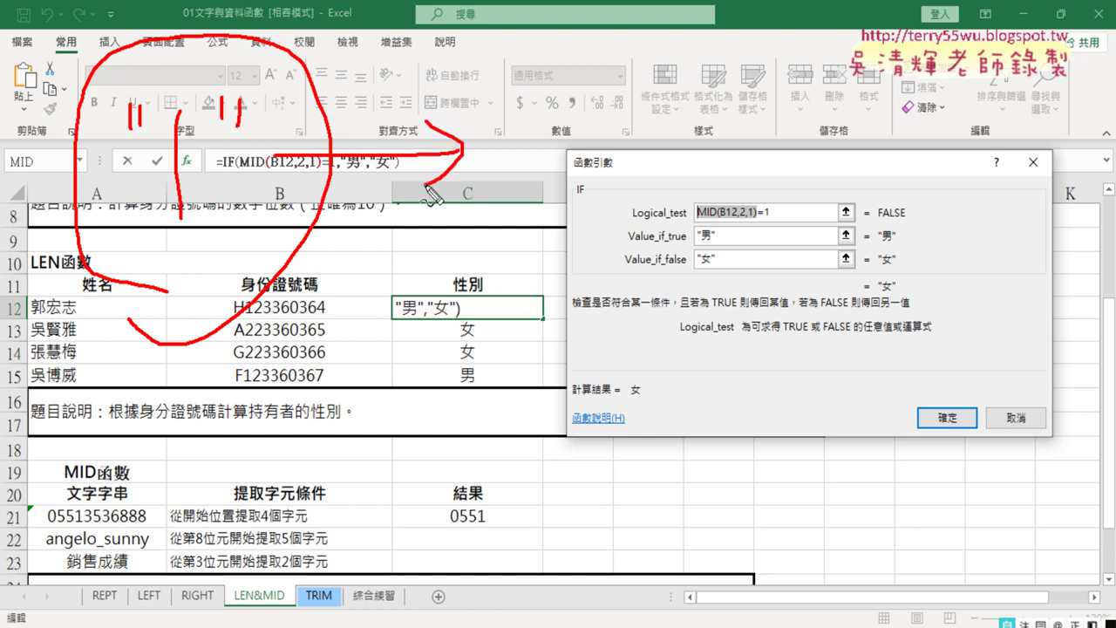
drag(537, 87, 552, 250)
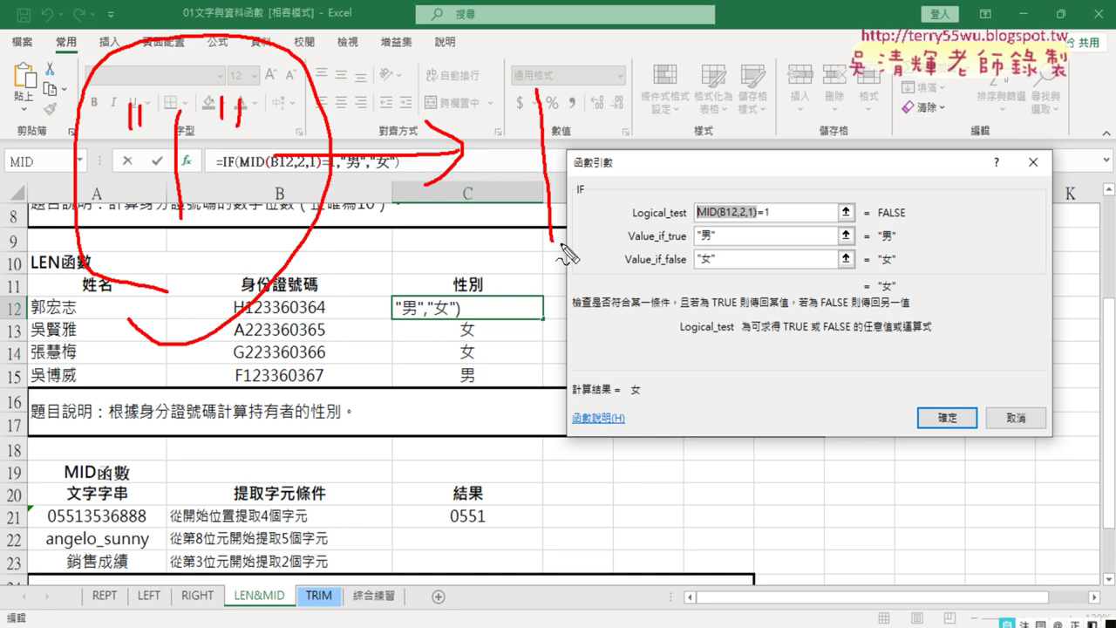
key(Escape)
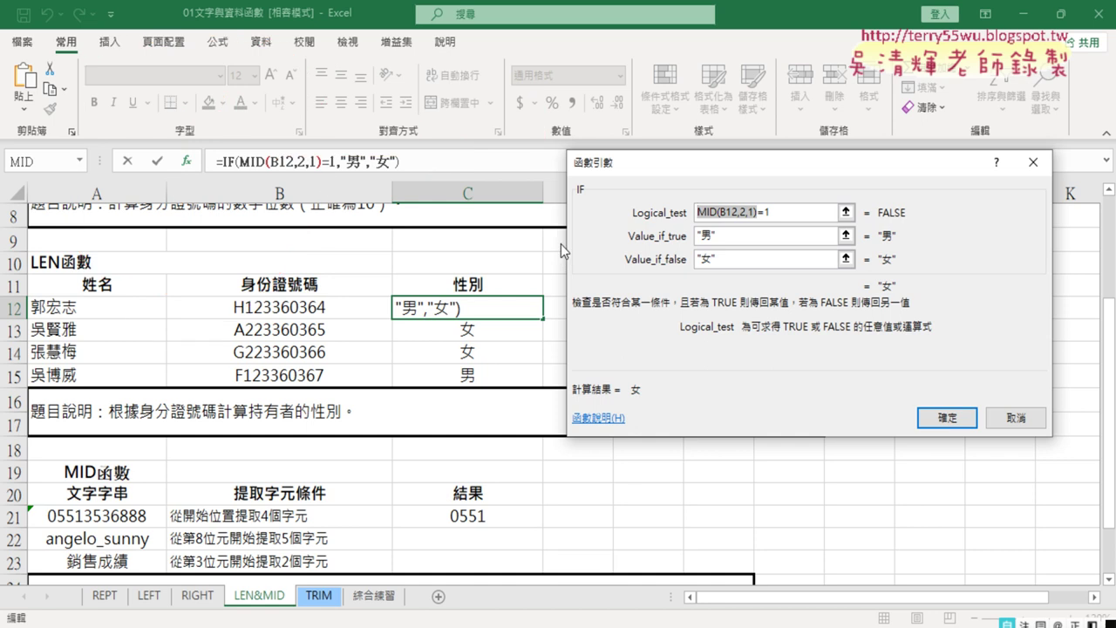
- Discard the C12 edit and browse the Text functions for D12 (ASC, BIG5, CHAR) to VALUE
click(1025, 417)
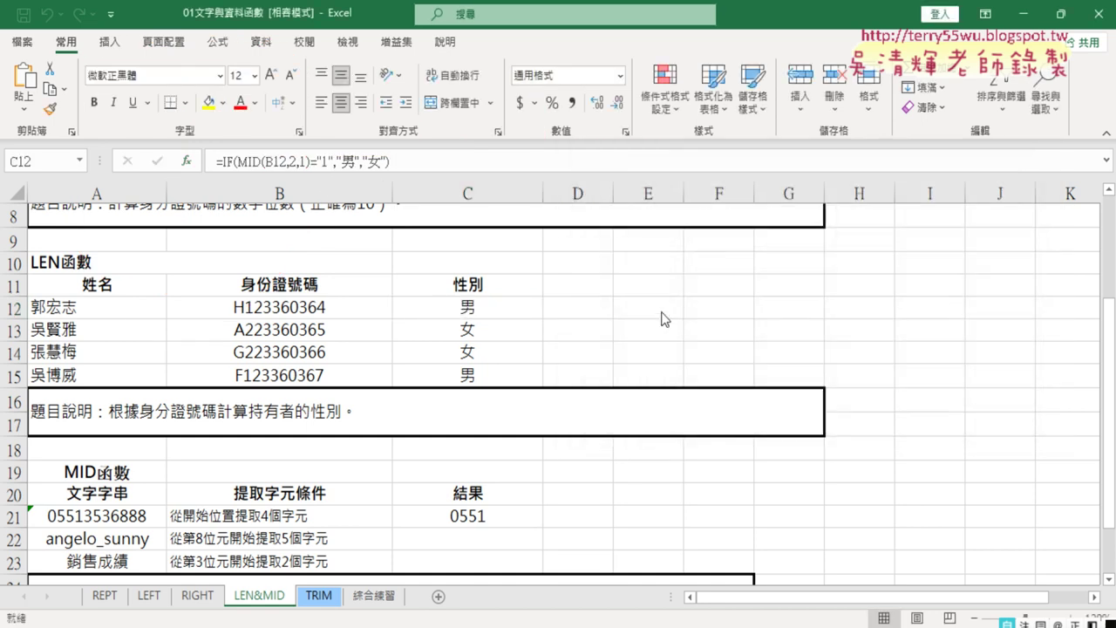
click(582, 306)
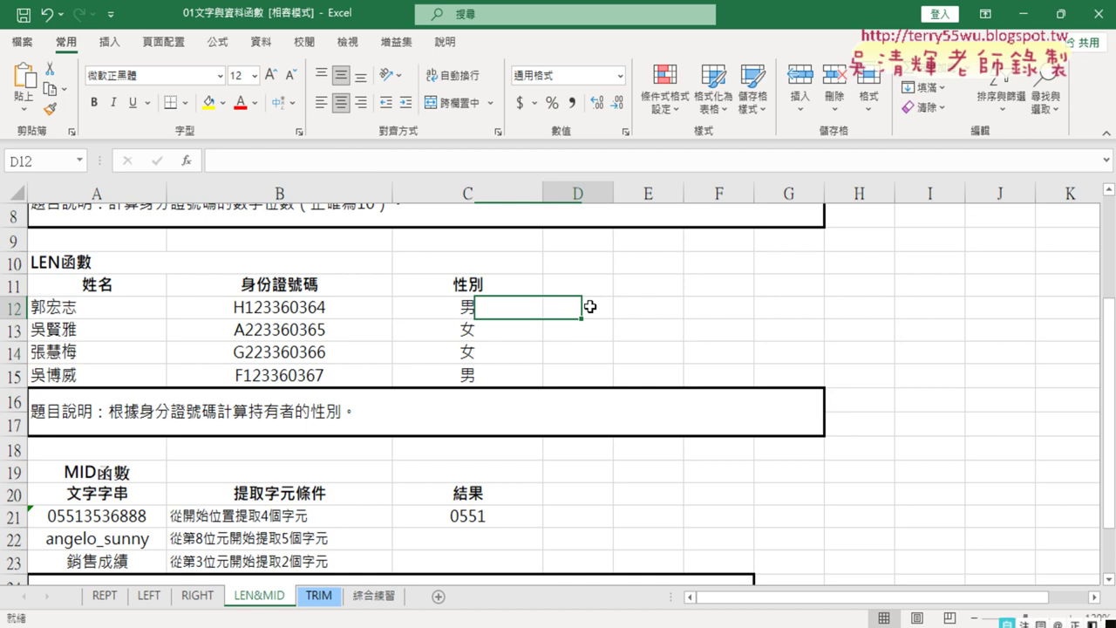
click(185, 160)
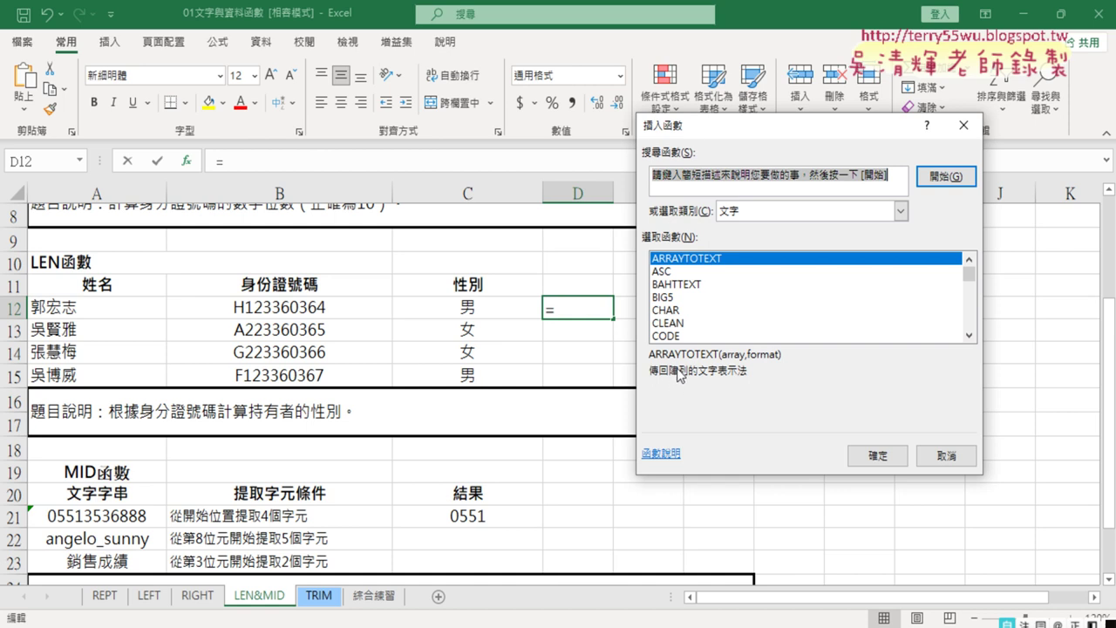
click(676, 272)
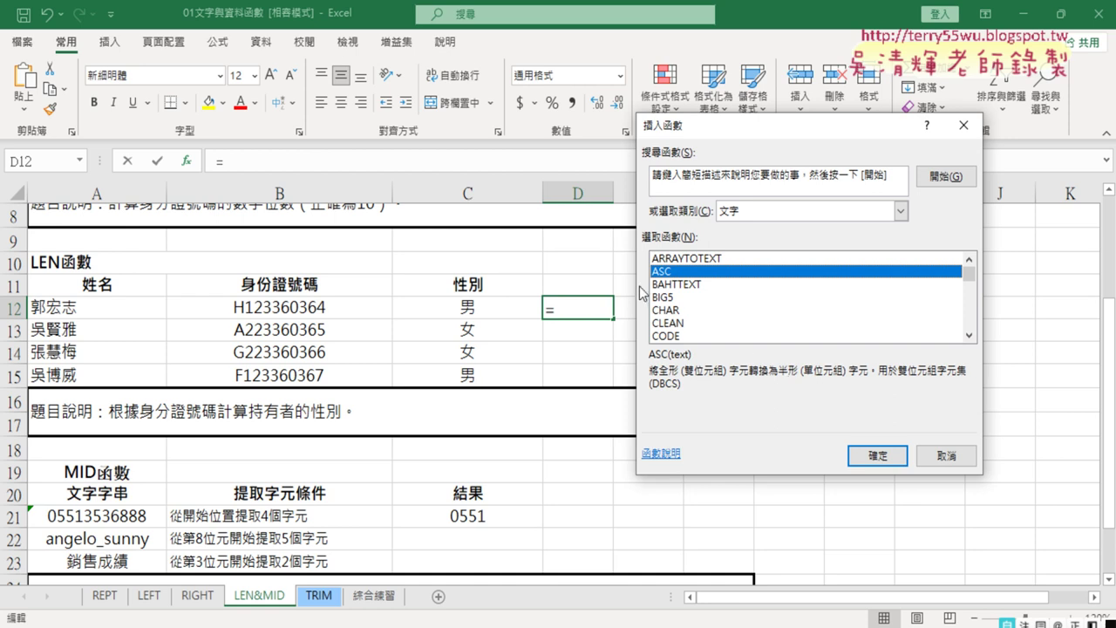
click(668, 298)
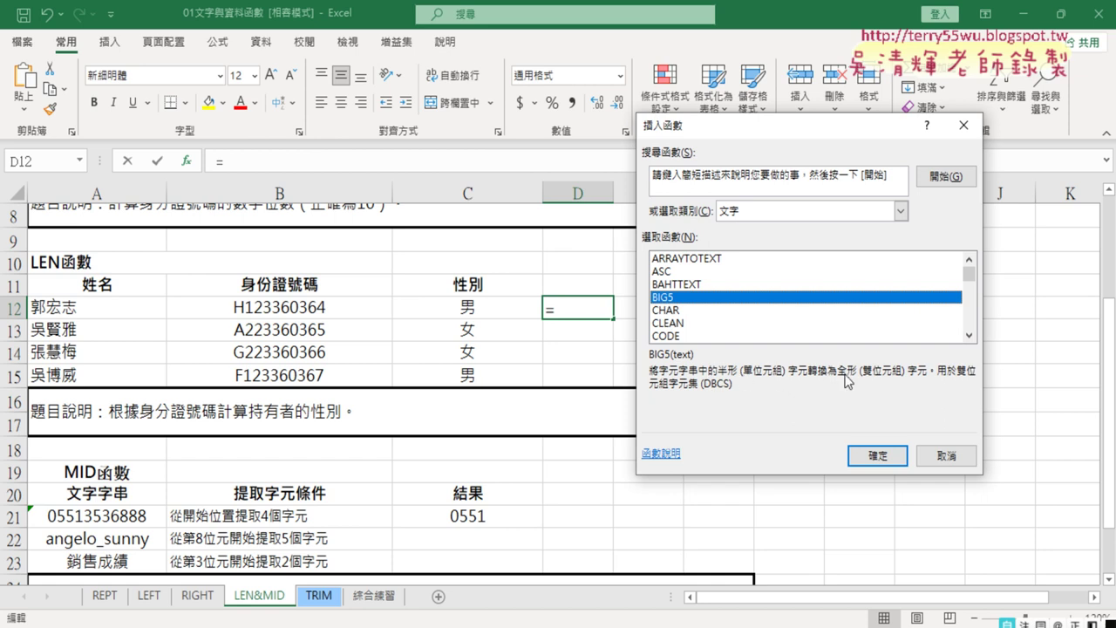
click(677, 311)
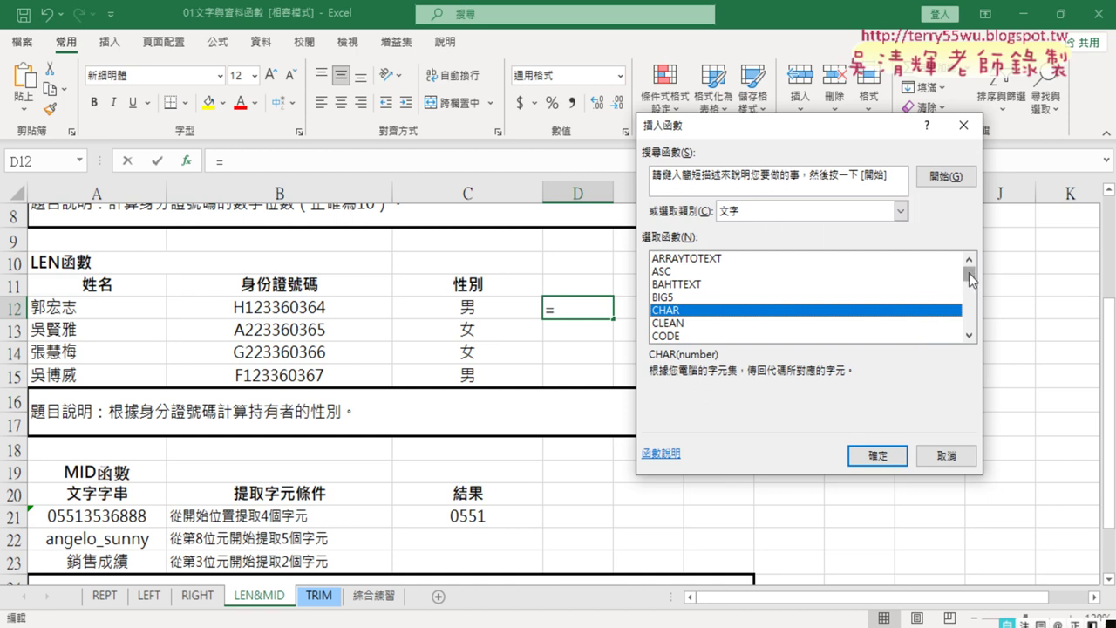
drag(969, 273, 968, 358)
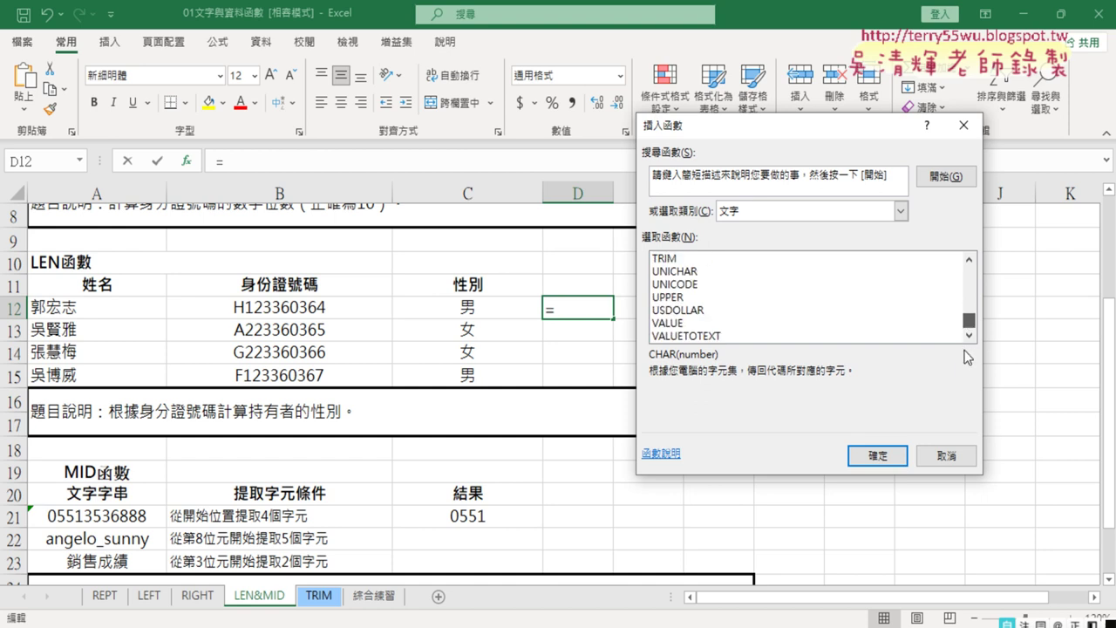
click(667, 324)
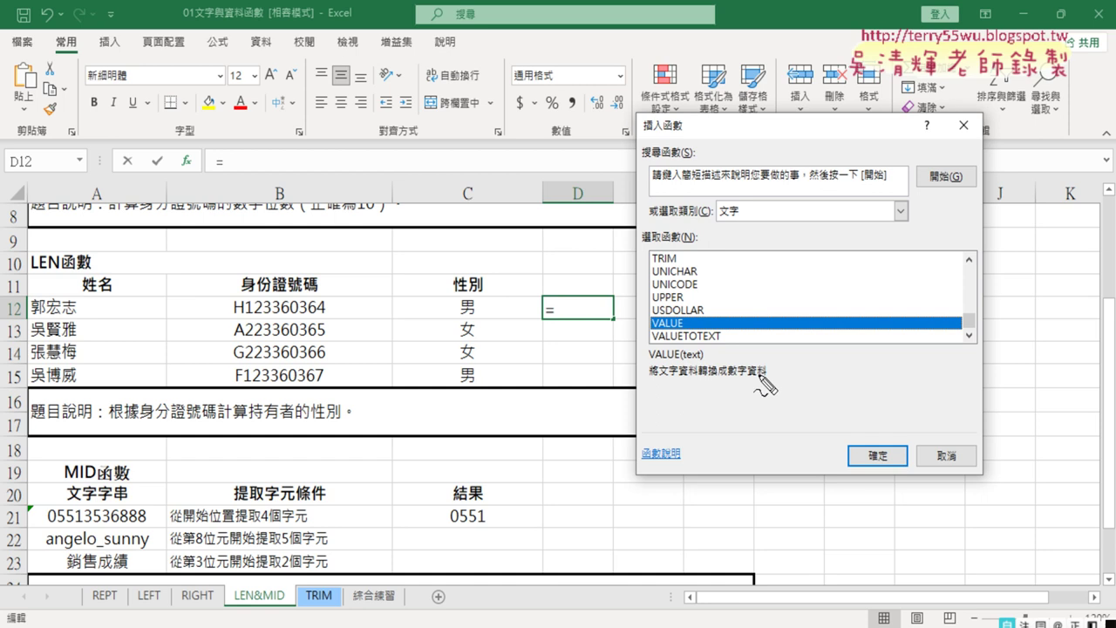
- Sketch VALUE converting the text "1" into the number 1, then clear the annotations
drag(855, 277, 881, 336)
mouse_move(899, 276)
mouse_down()
mouse_move(901, 286)
mouse_move(994, 311)
mouse_up()
drag(957, 295, 966, 325)
drag(1040, 278, 1035, 330)
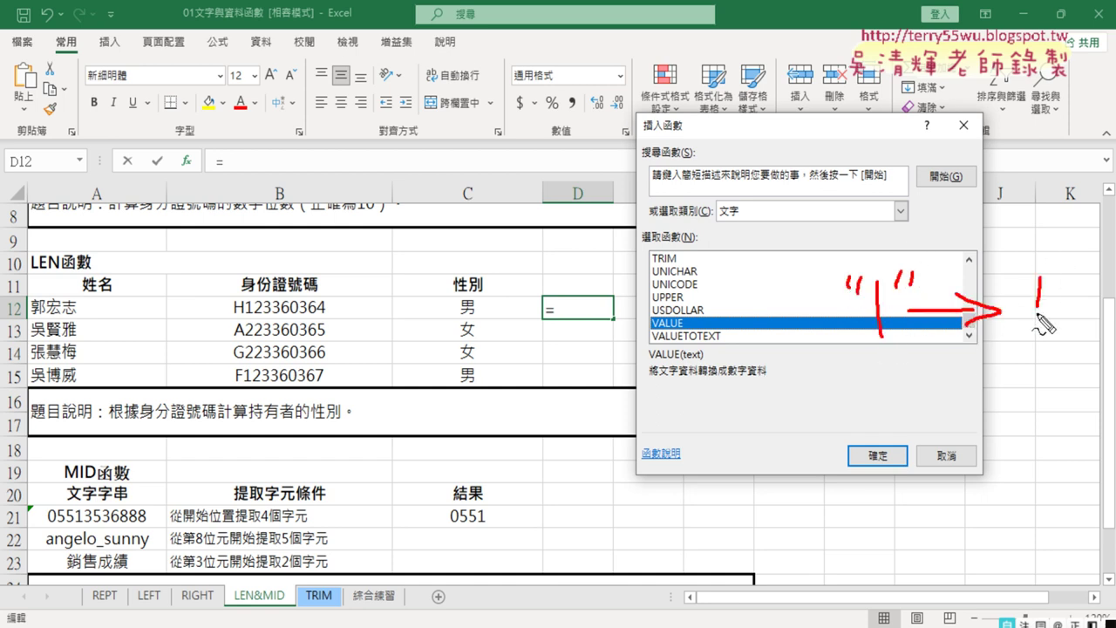
drag(689, 316, 698, 329)
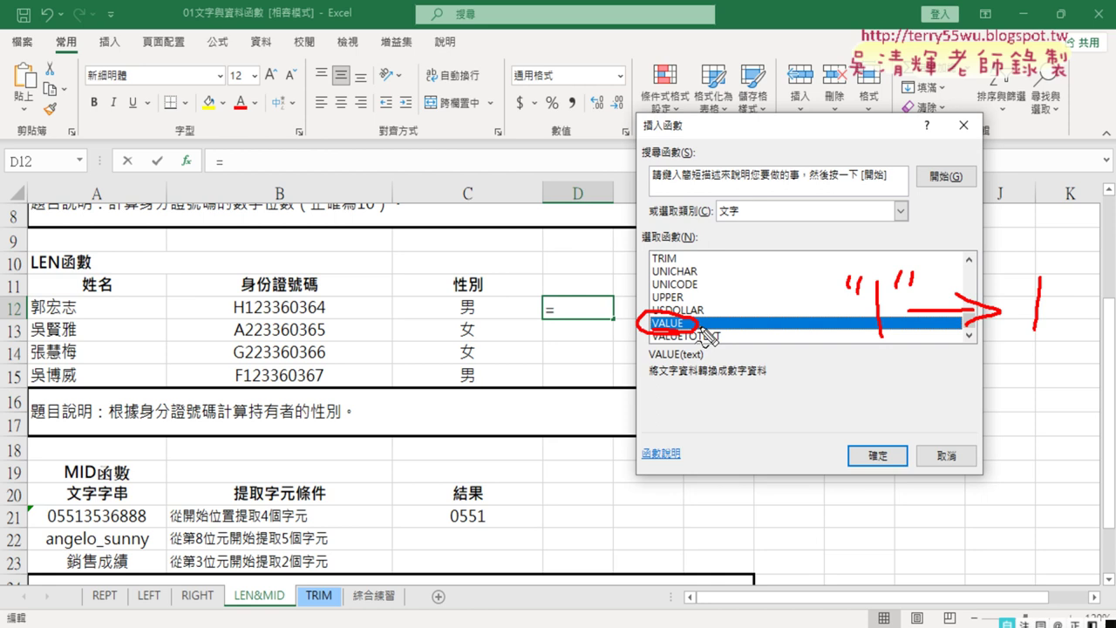
key(Escape)
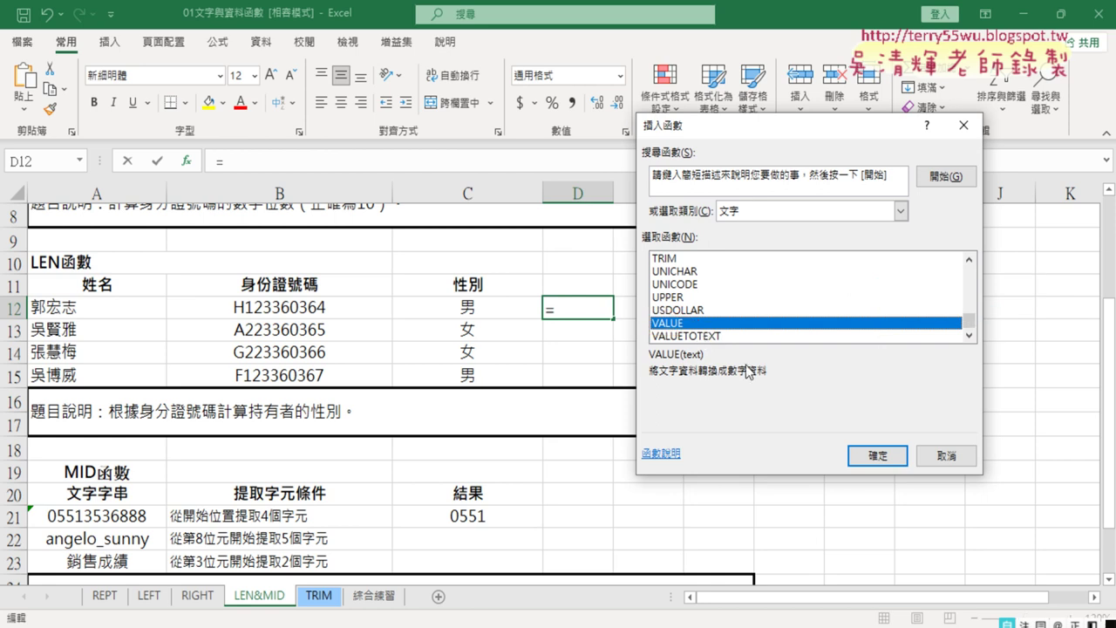
- Remove the quotes so C12 tests MID(B12,2,1)=1, then fill it down to C15
click(947, 455)
click(462, 314)
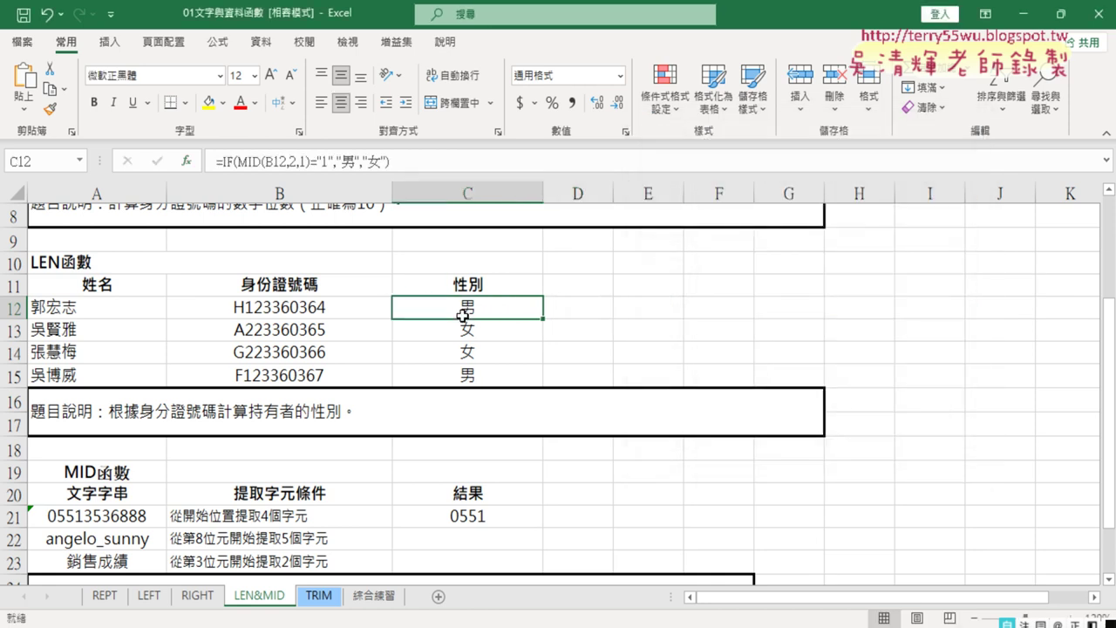
click(228, 162)
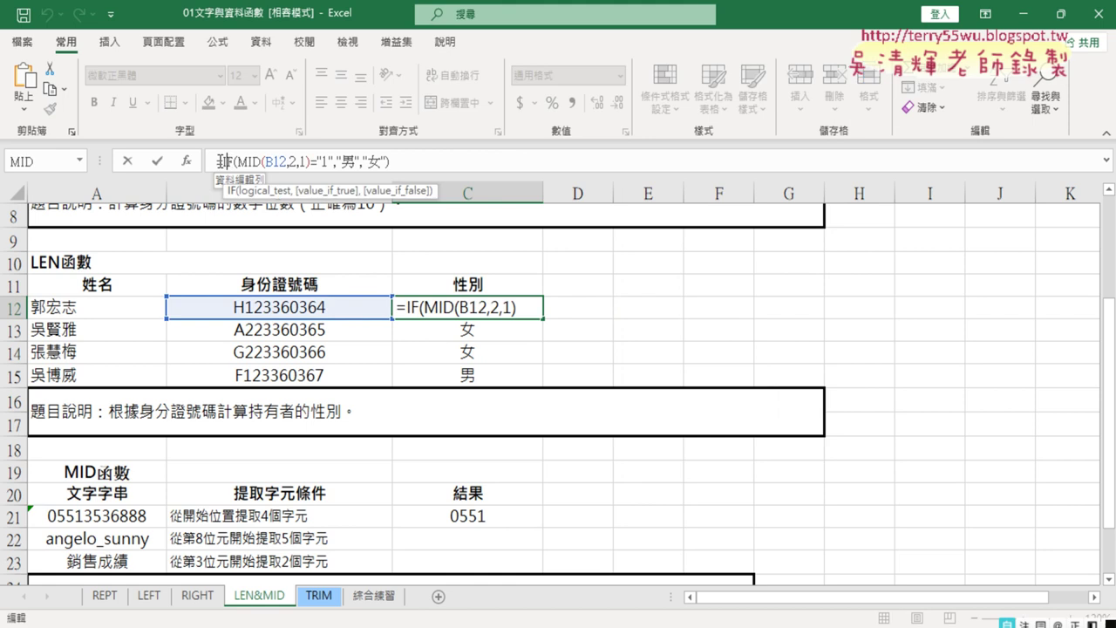
click(186, 161)
click(769, 213)
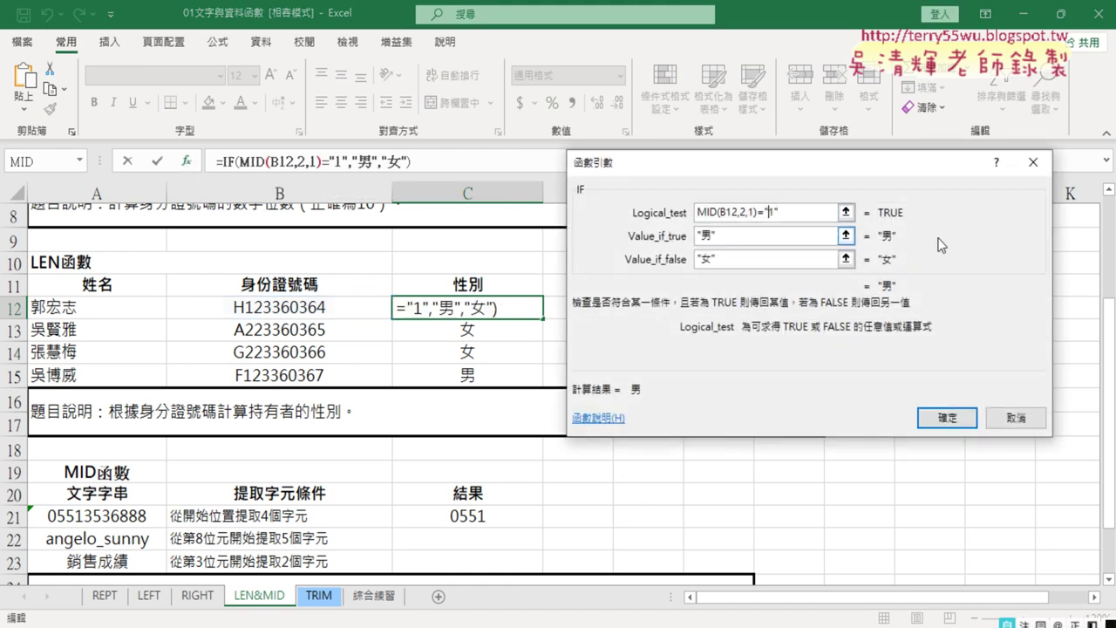
key(BackSpace)
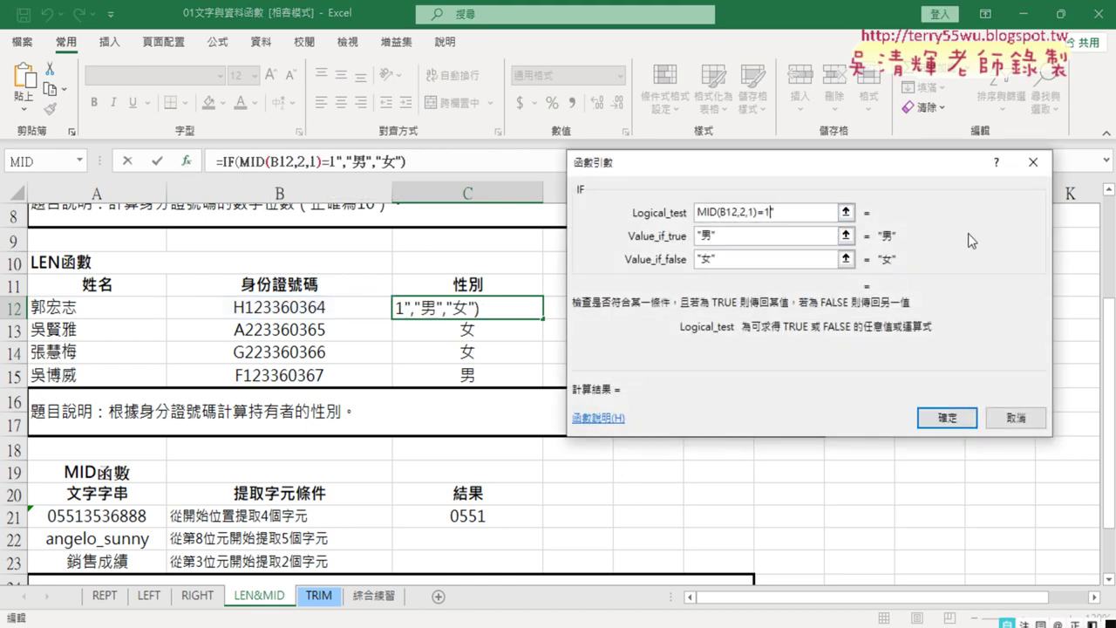
key(Delete)
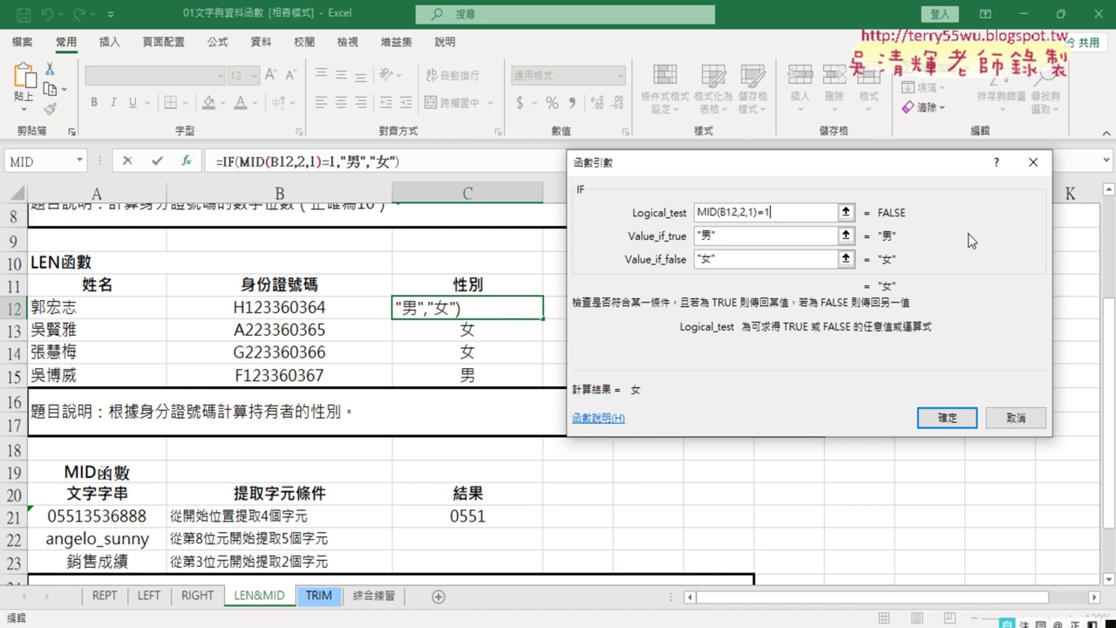
click(947, 418)
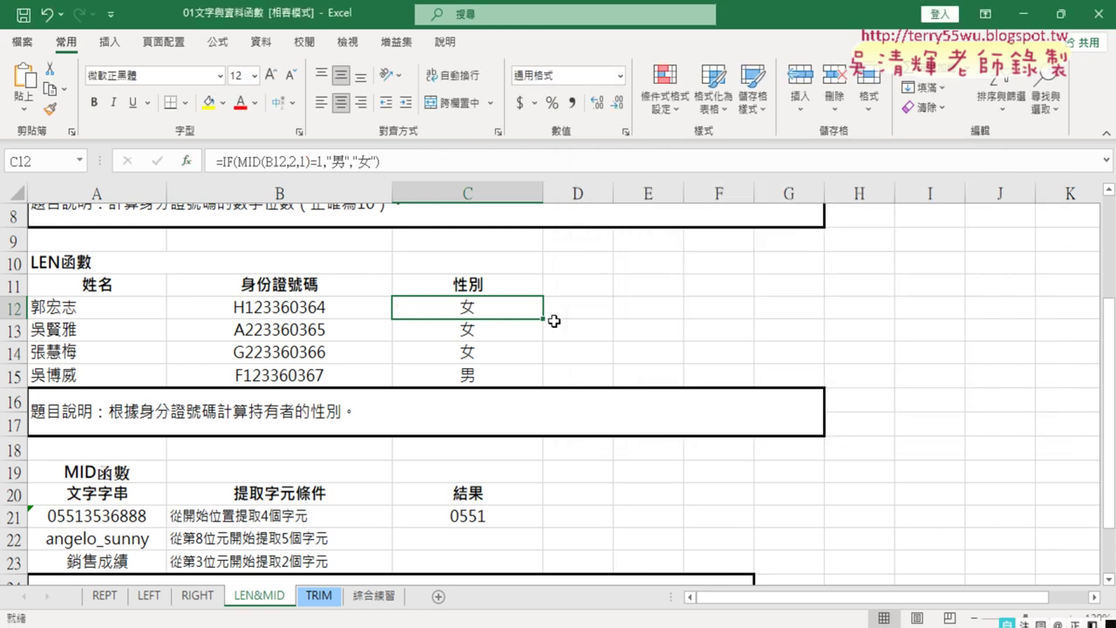
drag(547, 320, 547, 383)
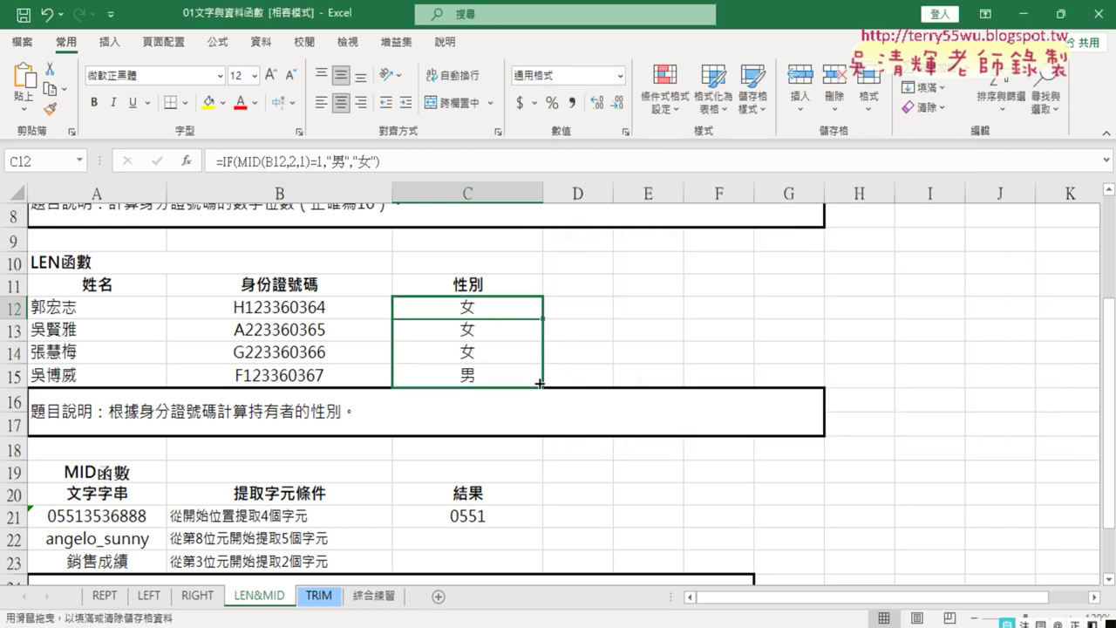
- Wrap MID(B12,2,1) in VALUE() in the logical test of C12's IF formula
click(222, 161)
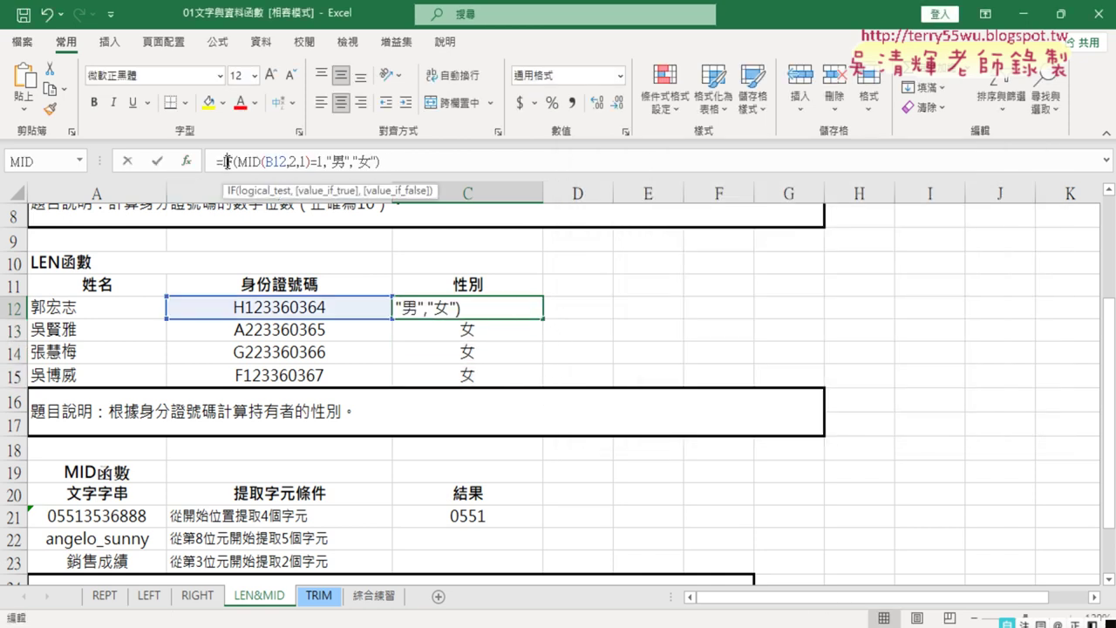
click(185, 161)
click(760, 212)
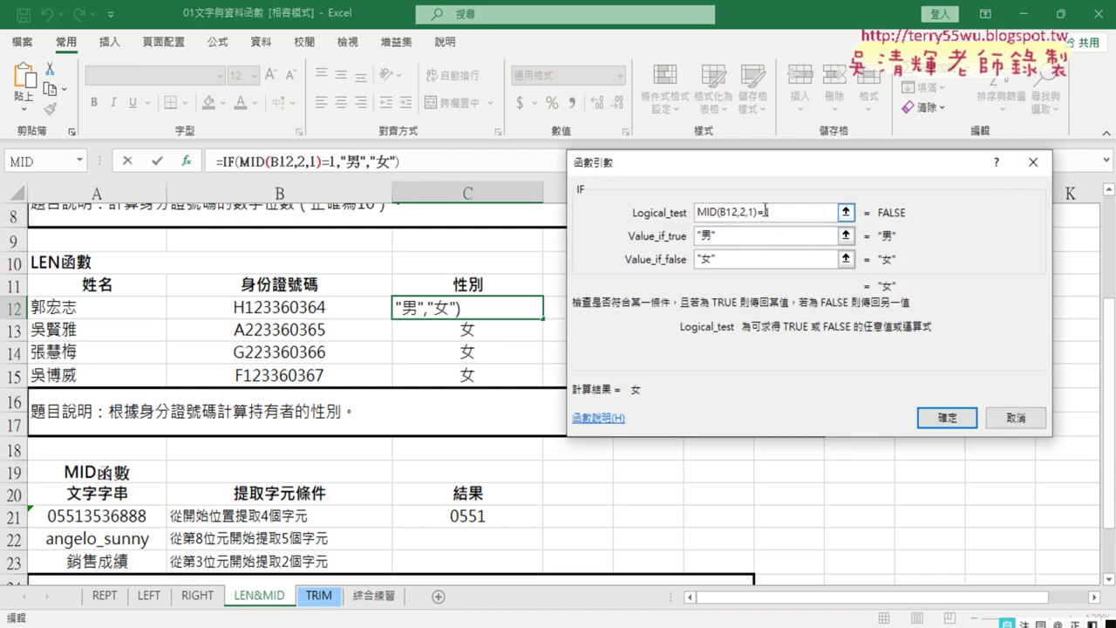
drag(758, 213, 685, 216)
key(Left)
key(BackSpace)
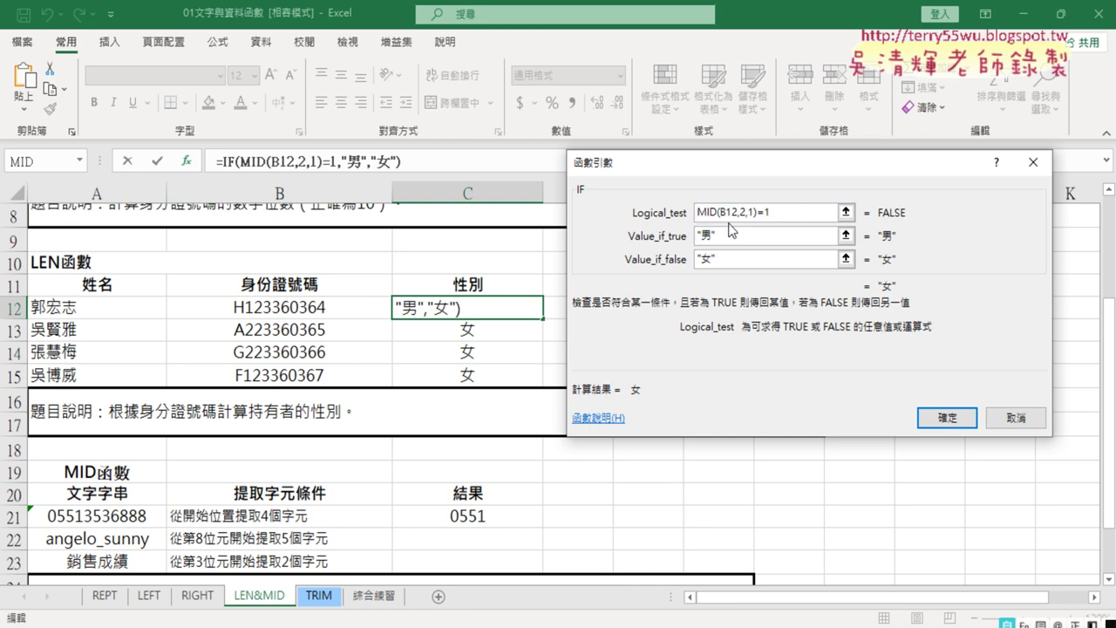
text(va)
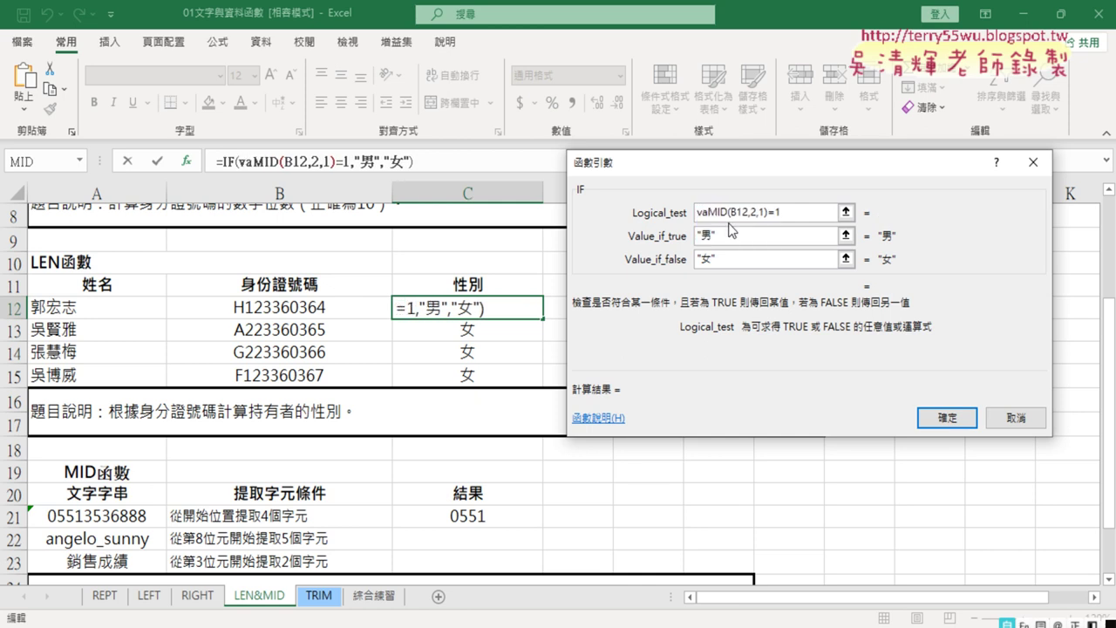
text(lue)
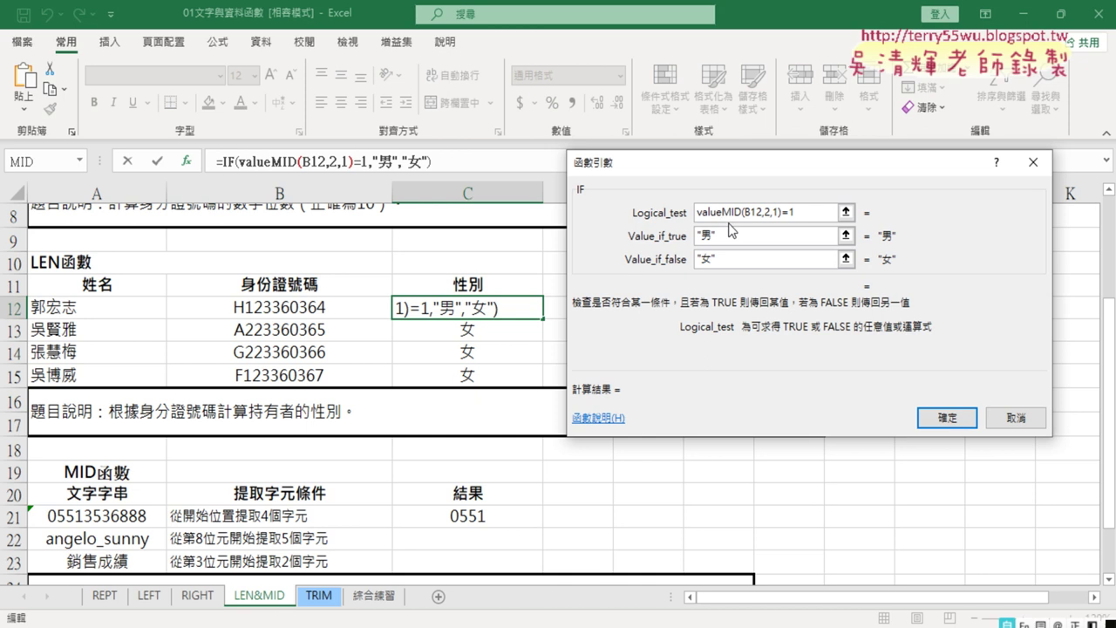
text(()
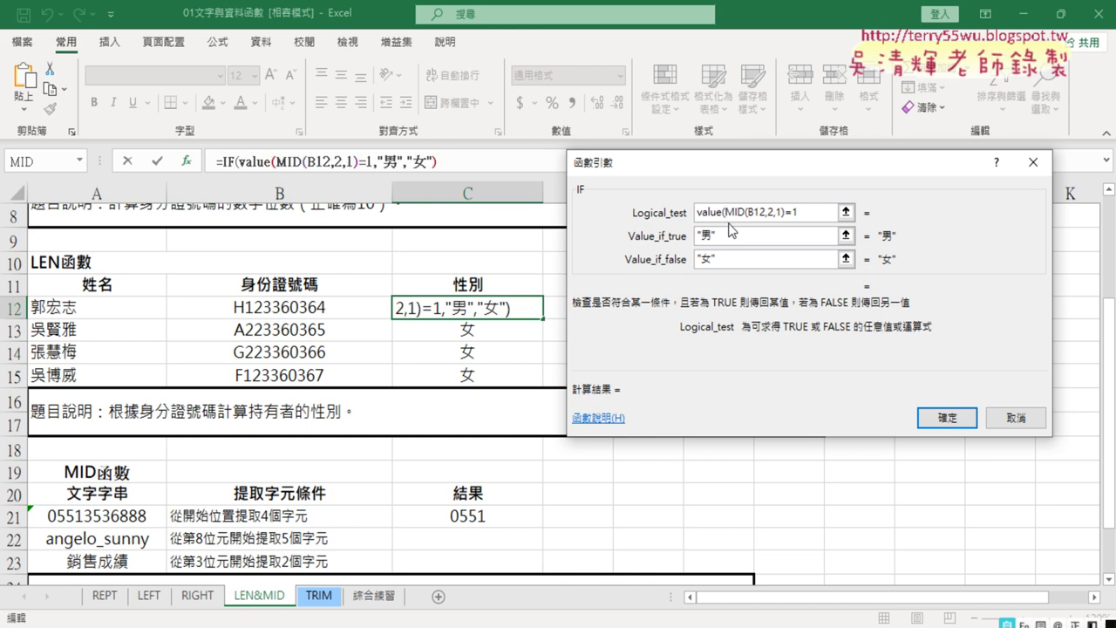
click(786, 215)
text())
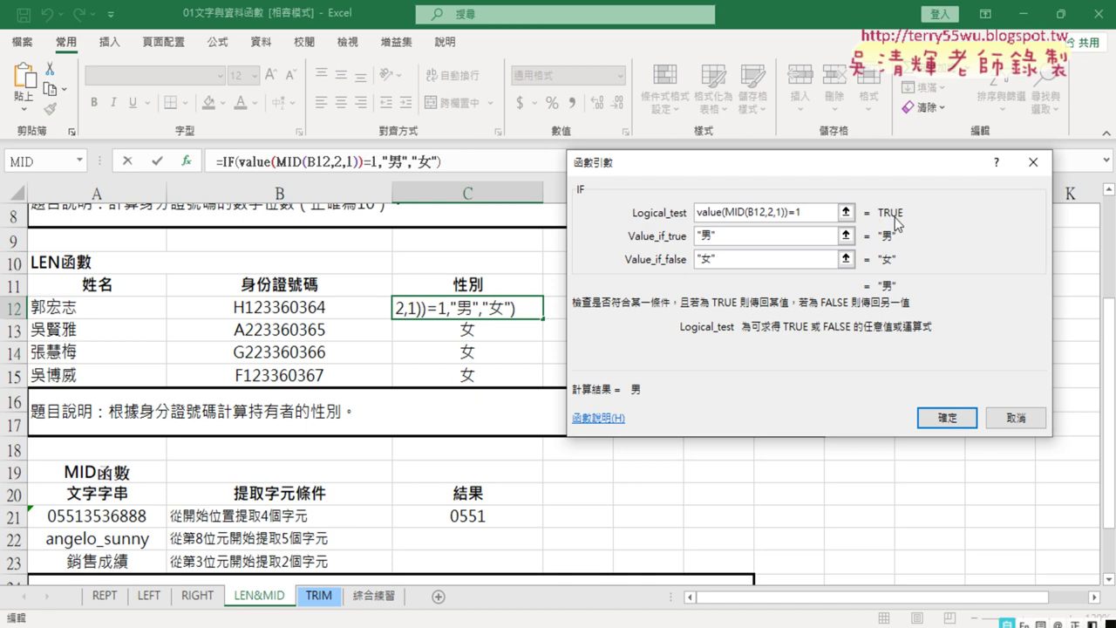
drag(723, 212, 786, 212)
- Commit the VALUE-based gender formula, fill it to C15, and switch to the TRIM sheet
click(948, 418)
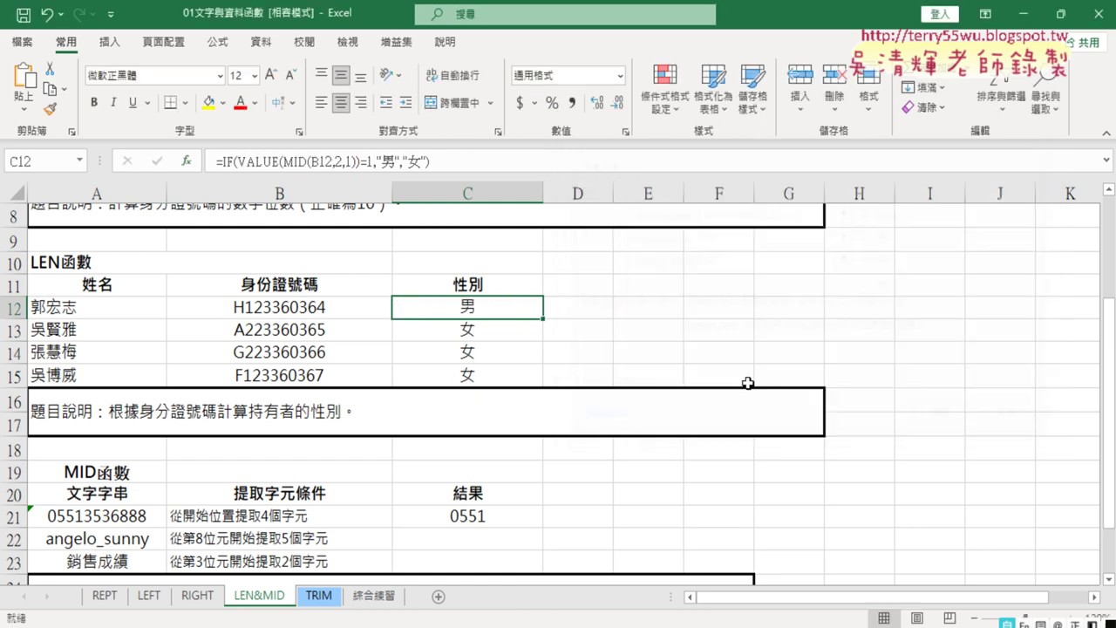
drag(542, 319, 548, 384)
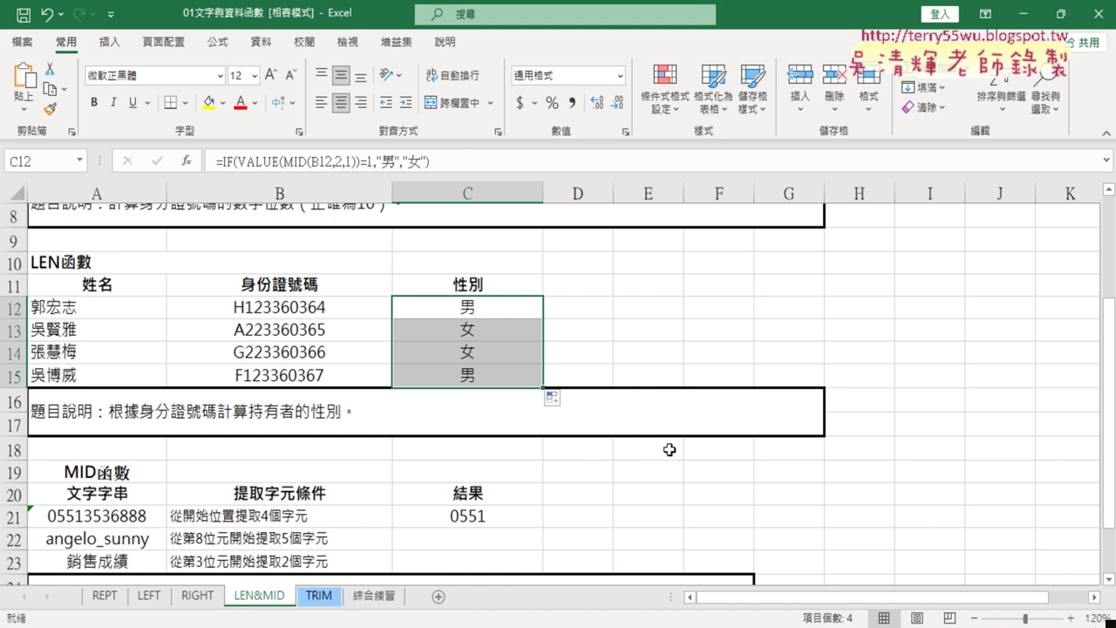
click(319, 596)
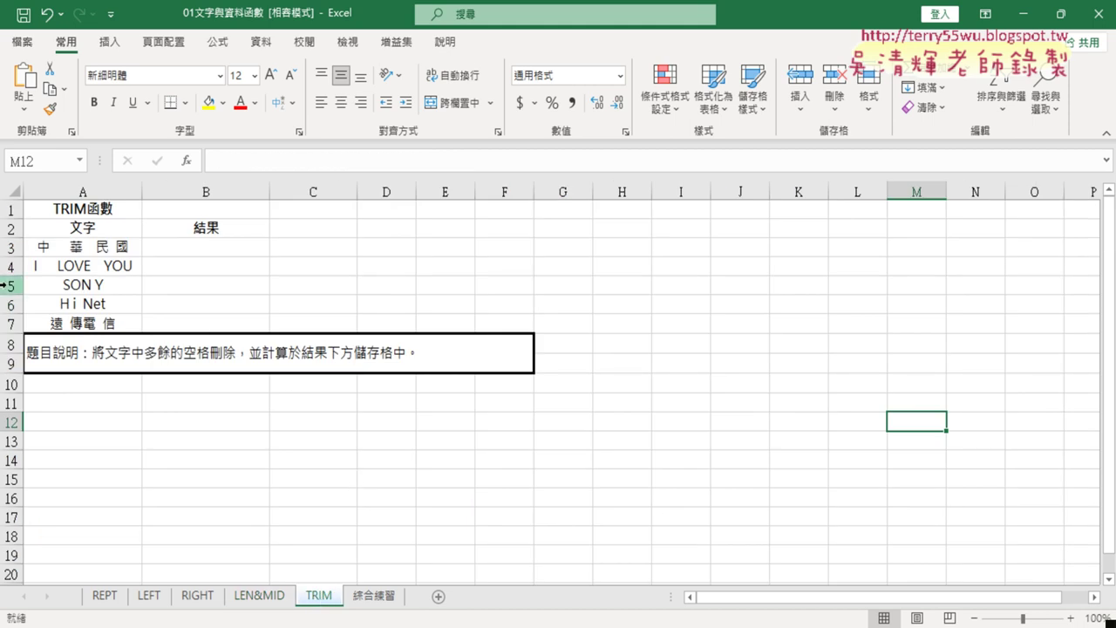
- Delete rows 5–7 holding SON Y, Hi Net and 遠傳電信
drag(13, 249, 14, 322)
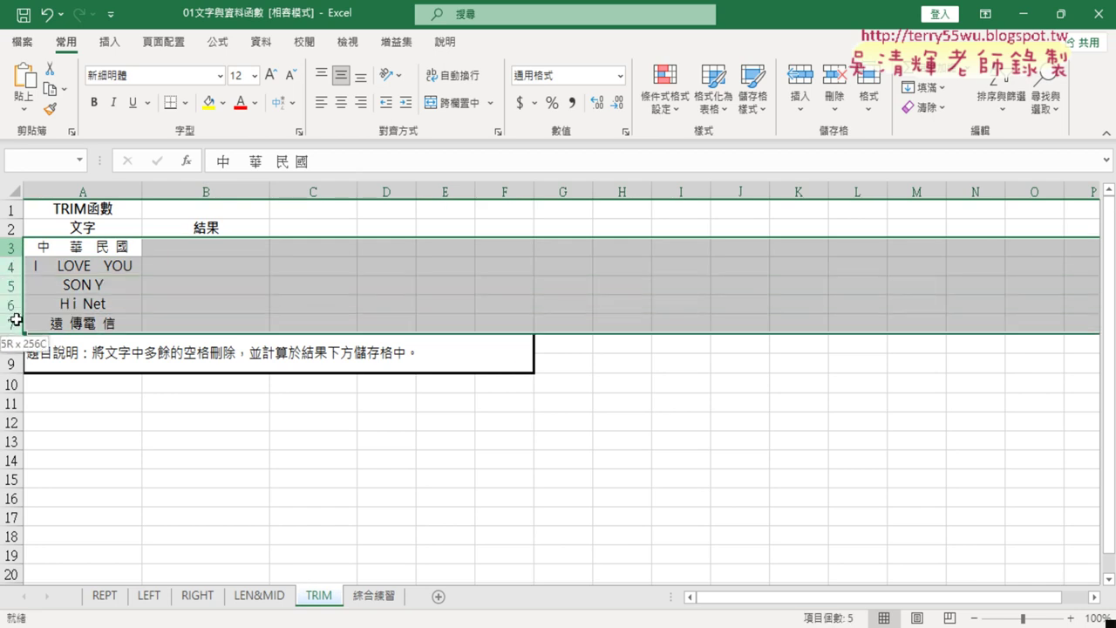
click(17, 286)
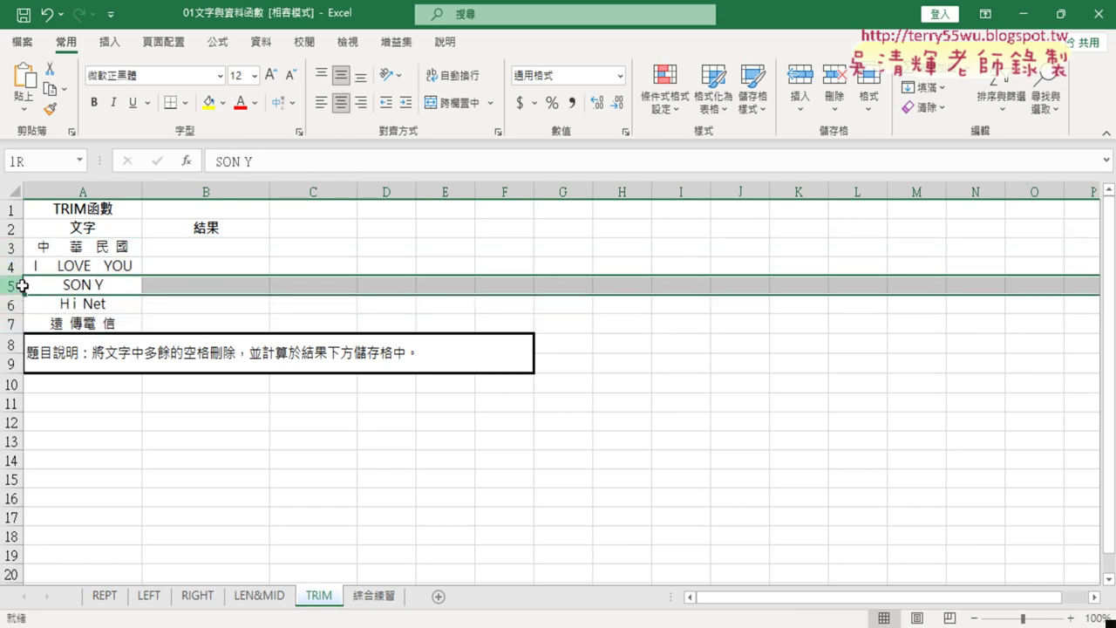
drag(23, 287, 18, 316)
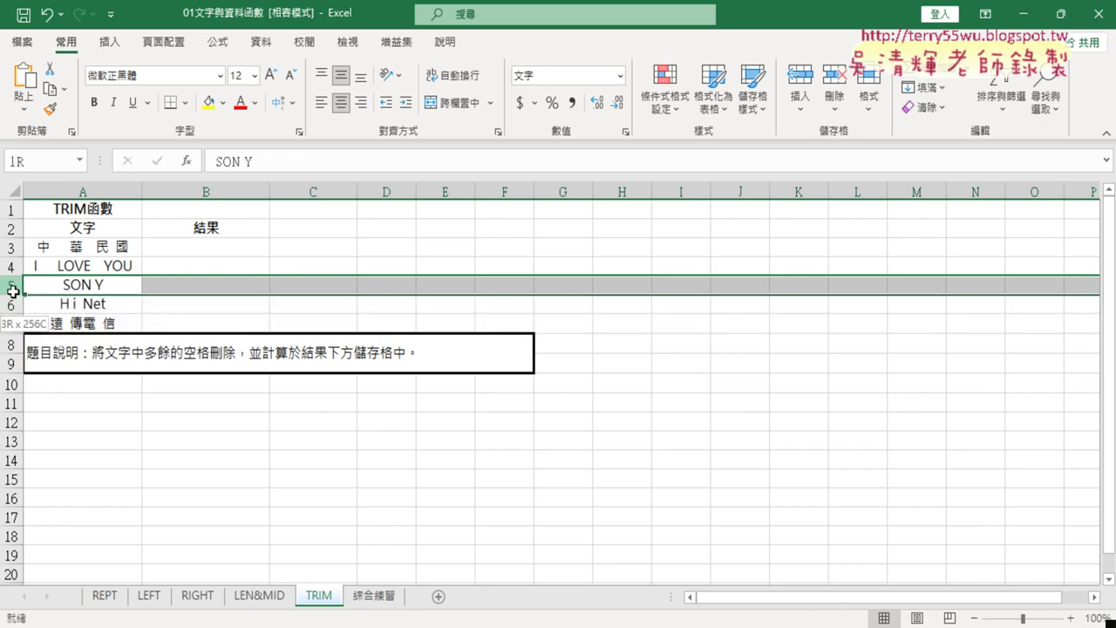
right_click(155, 312)
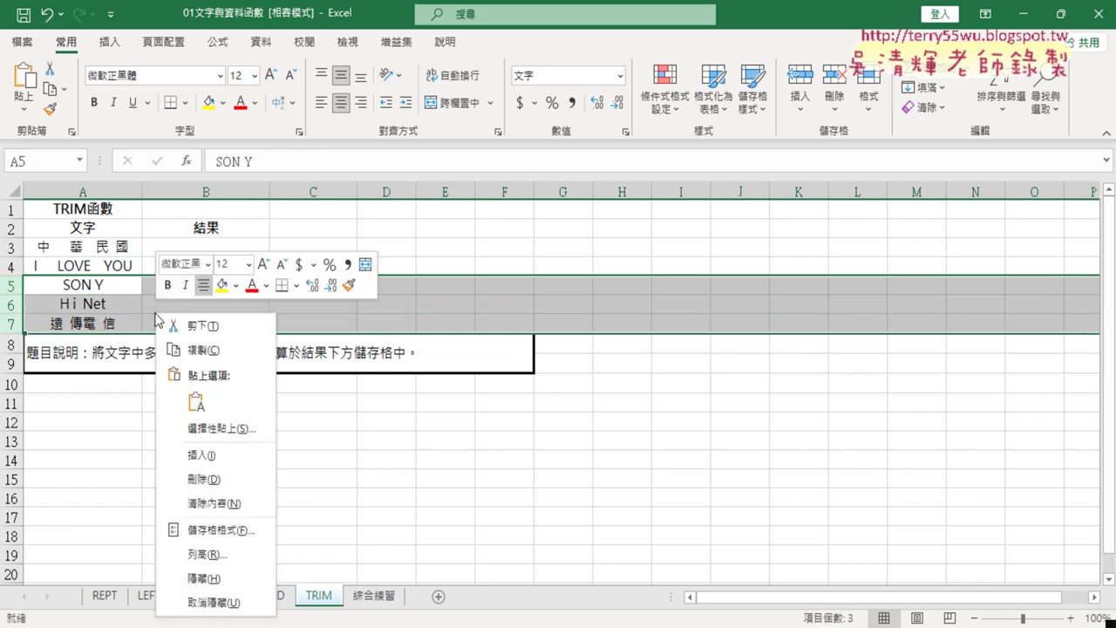
click(212, 482)
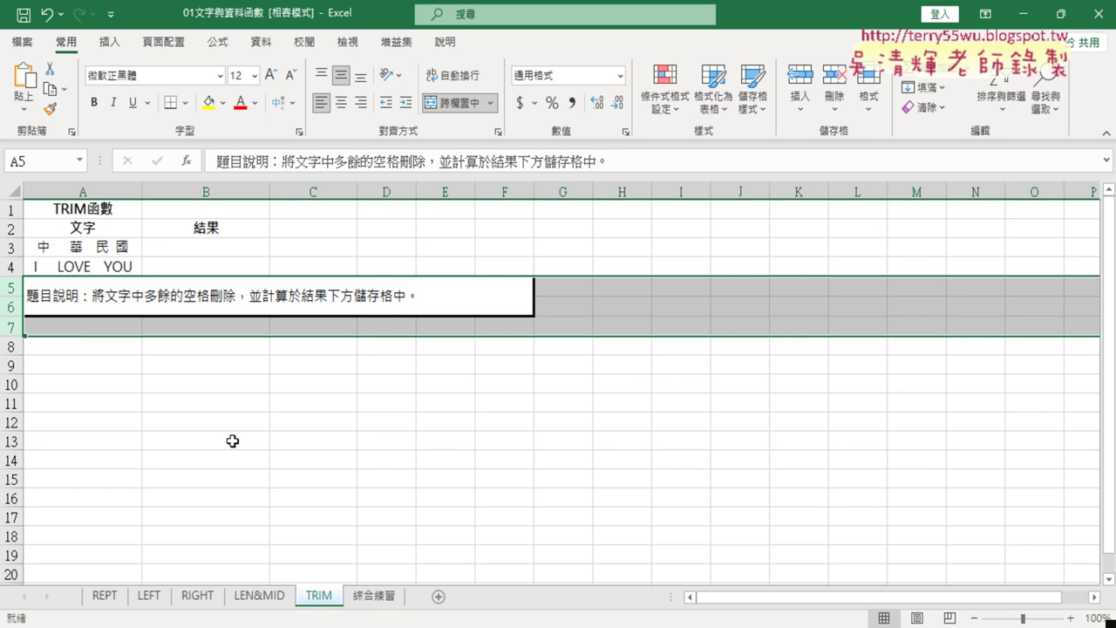
drag(94, 248, 94, 266)
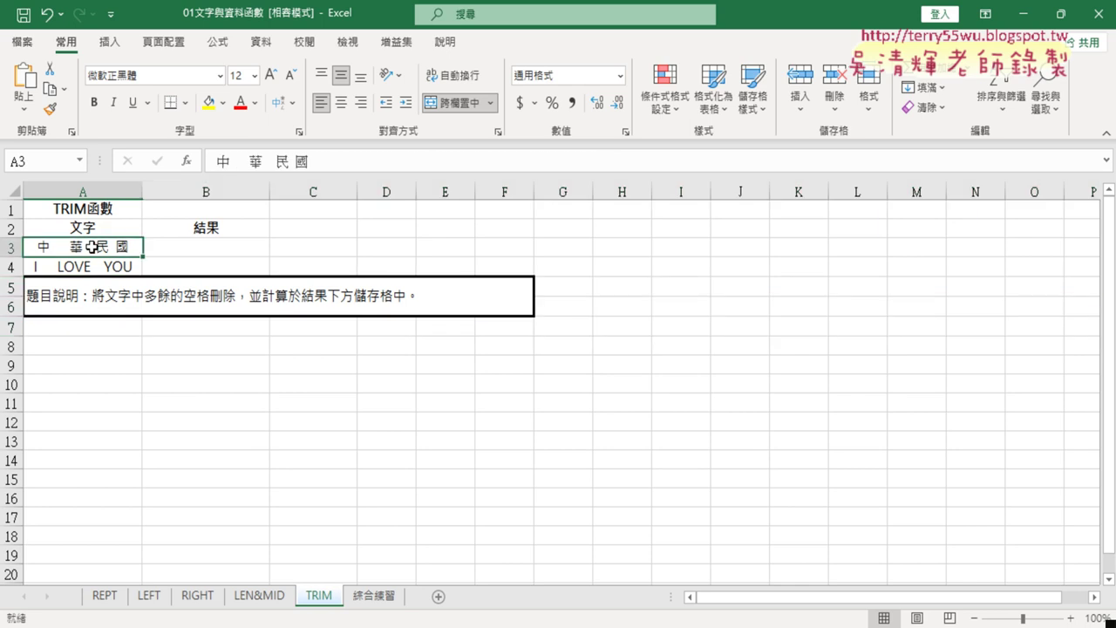
click(58, 251)
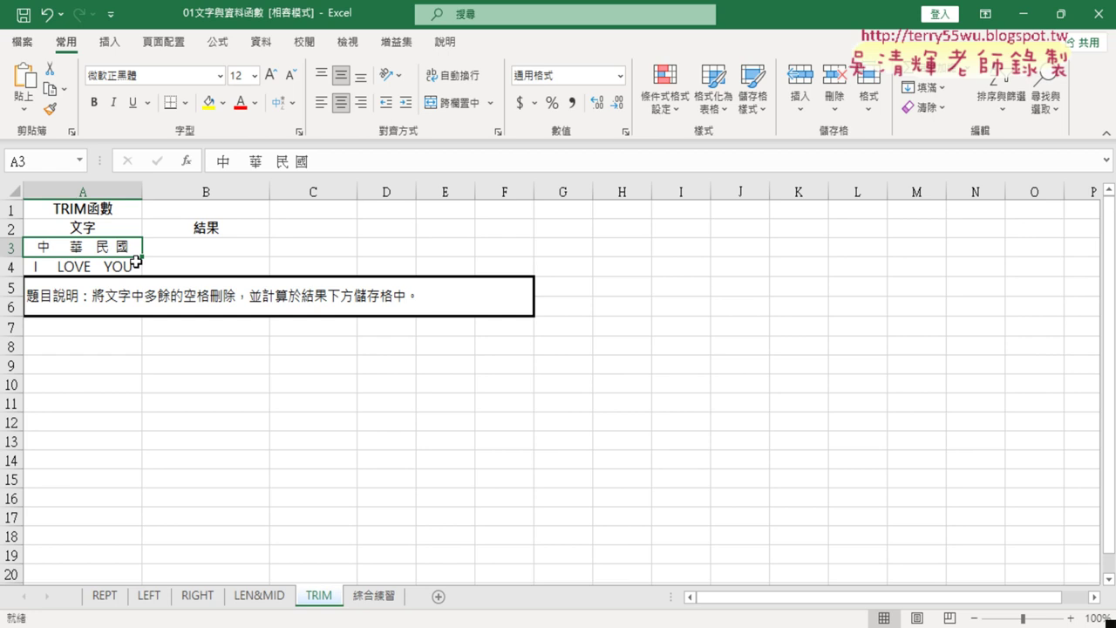
click(98, 264)
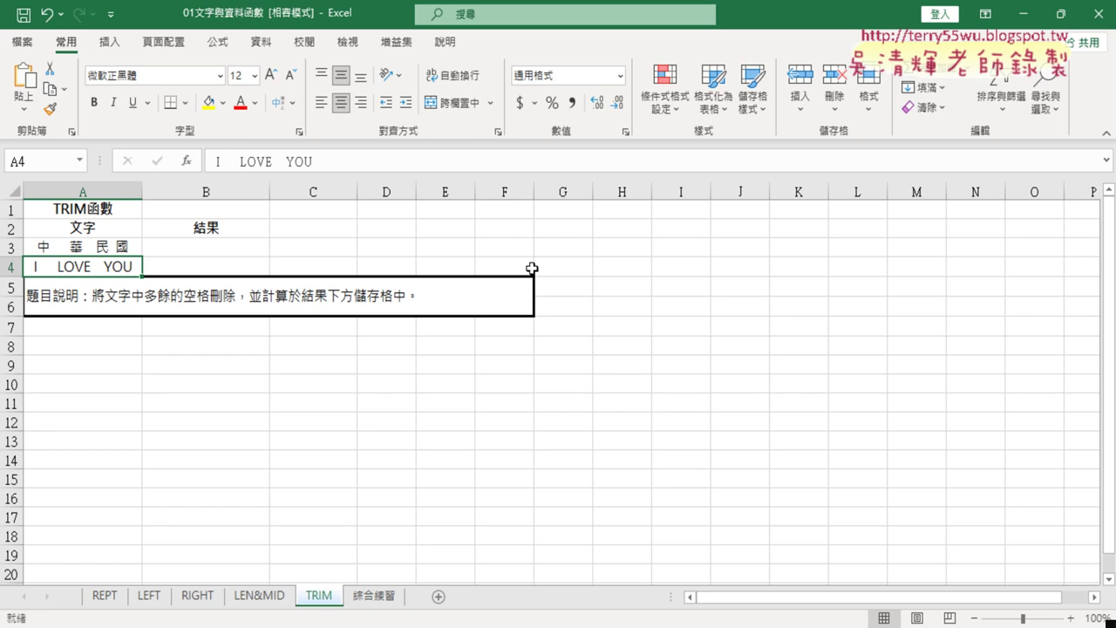
double_click(47, 268)
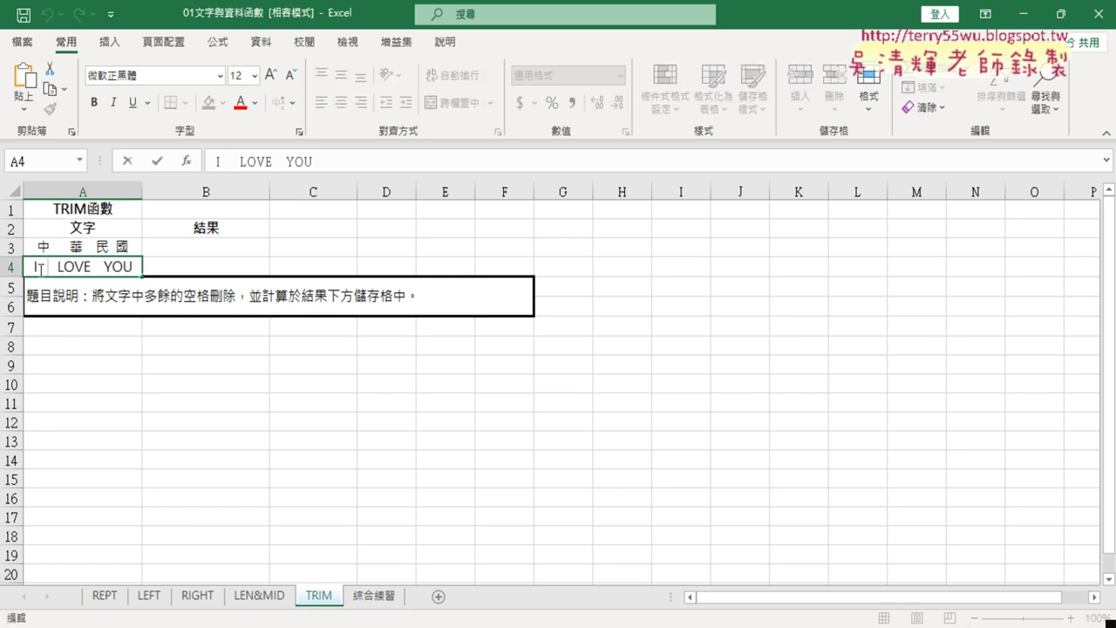
drag(38, 266, 55, 267)
click(212, 267)
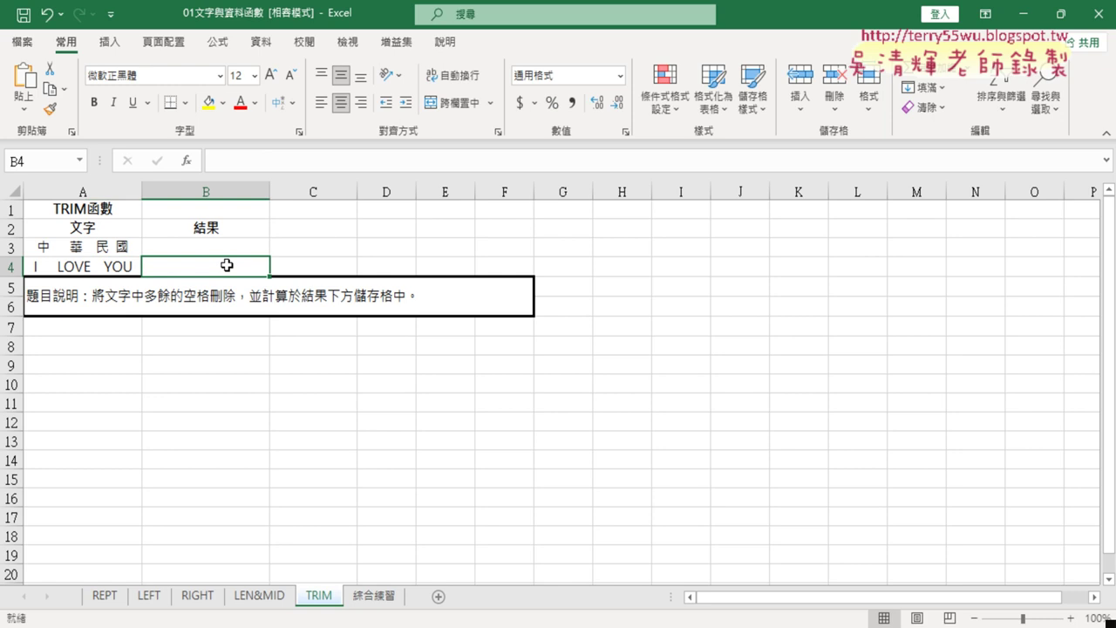
- Enter =TRIM(A4) in B4 and copy it up into B3
click(186, 161)
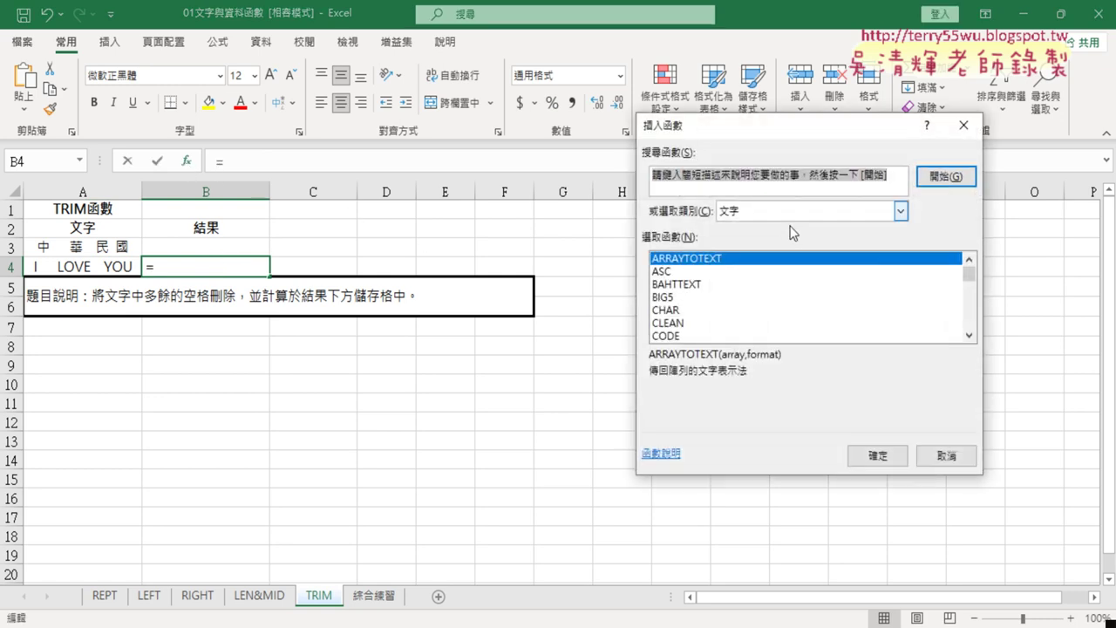
drag(970, 275, 968, 321)
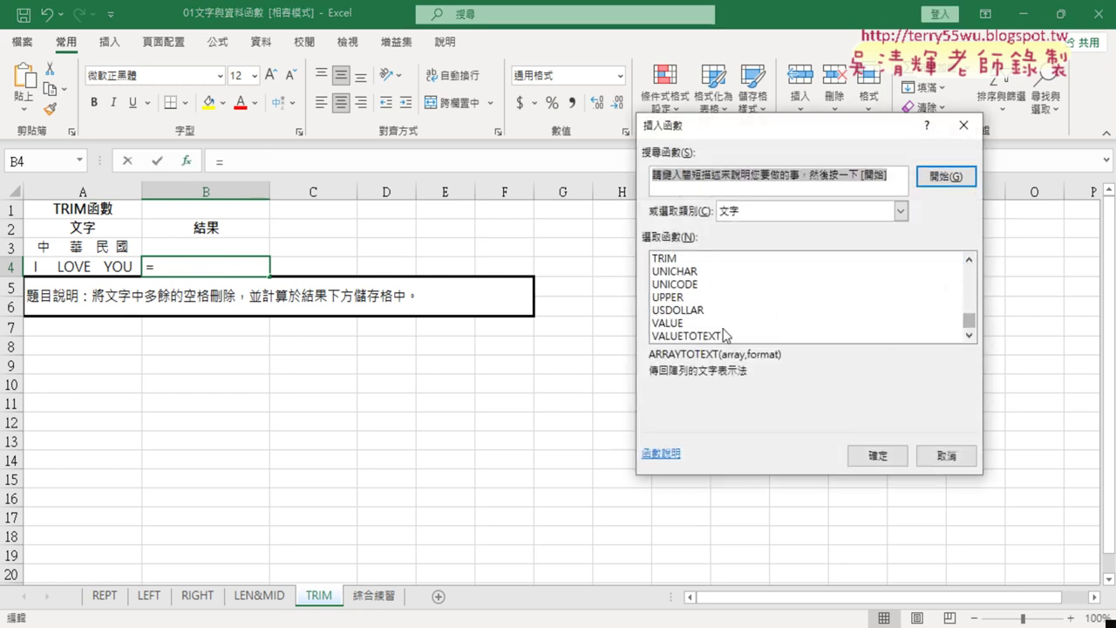
click(679, 262)
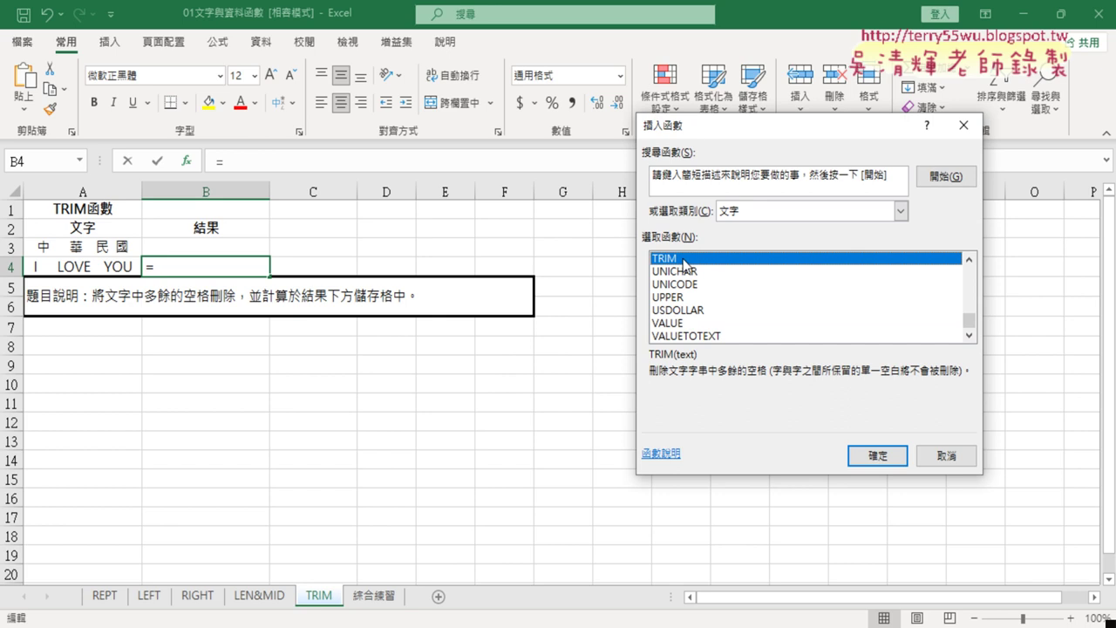
click(877, 457)
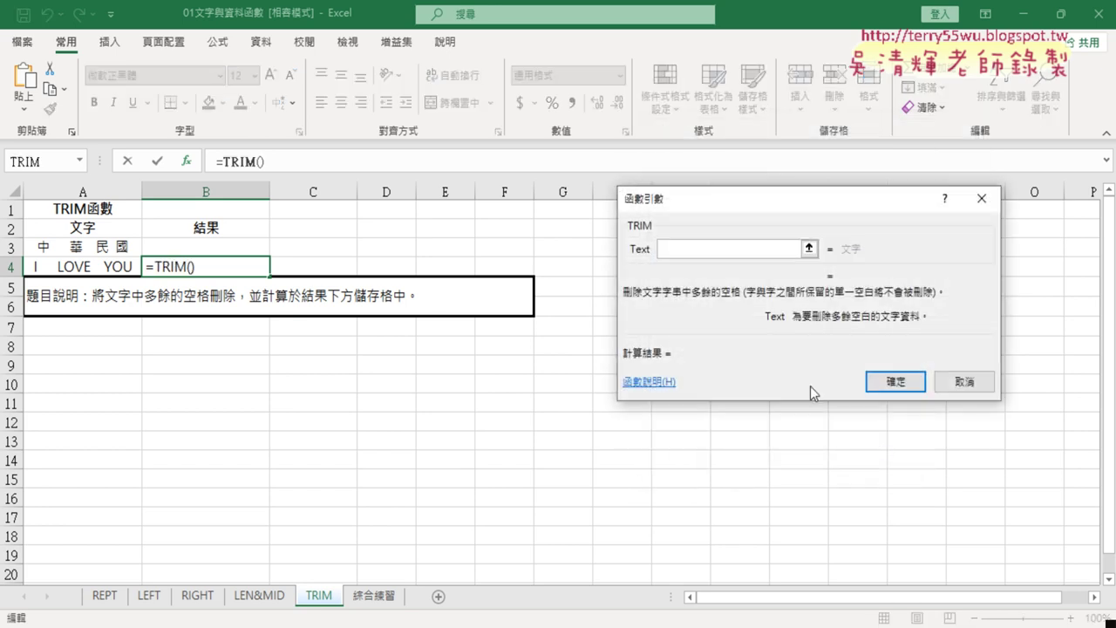
click(83, 268)
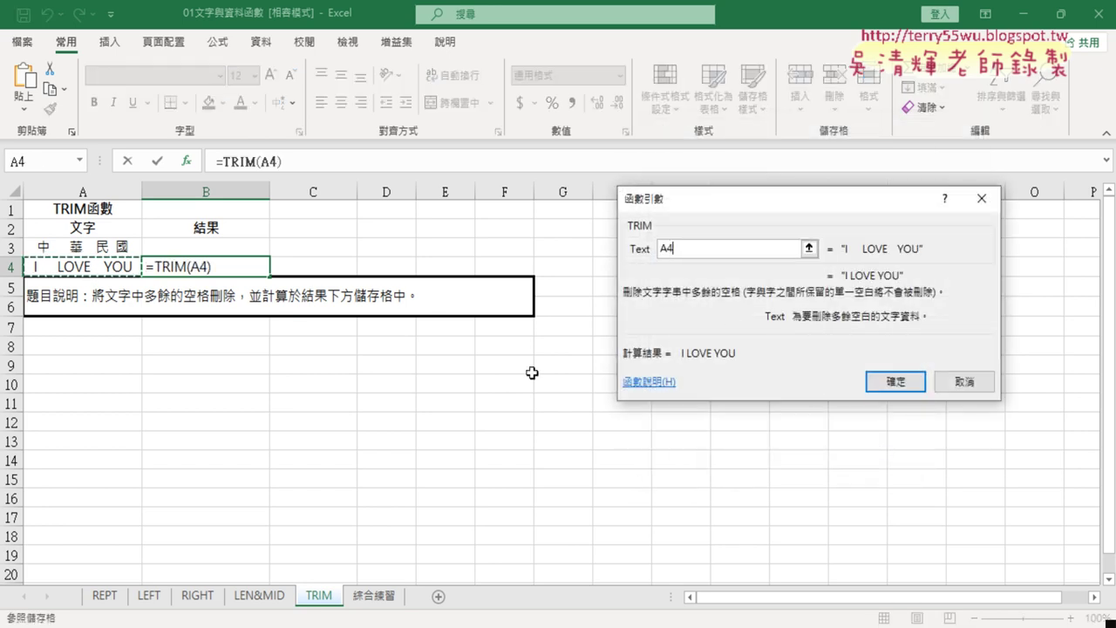
click(908, 382)
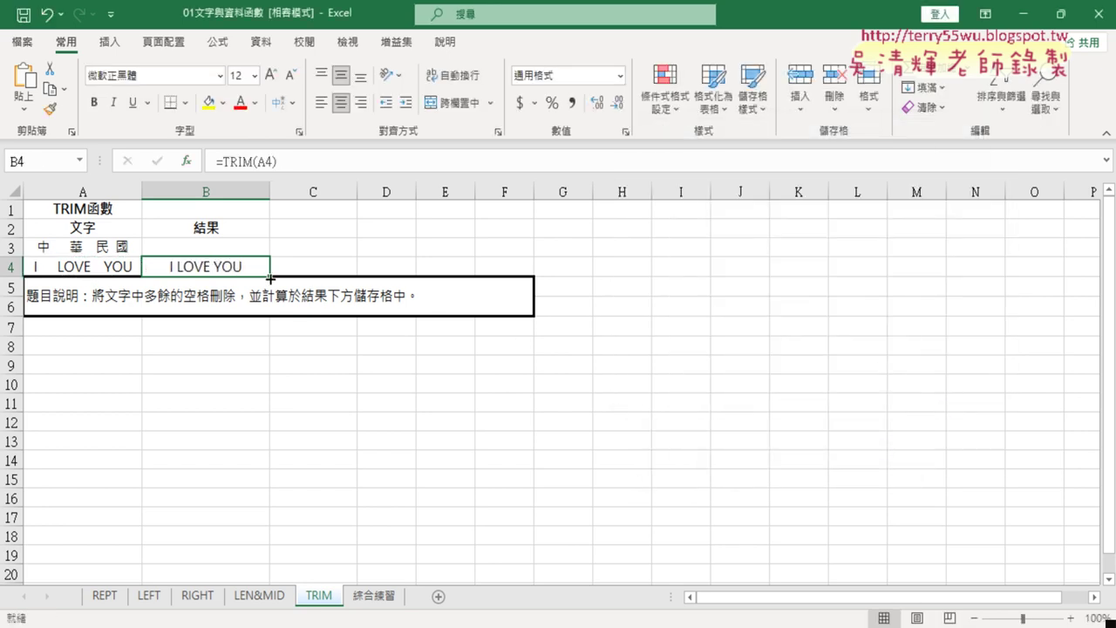
drag(269, 276, 269, 245)
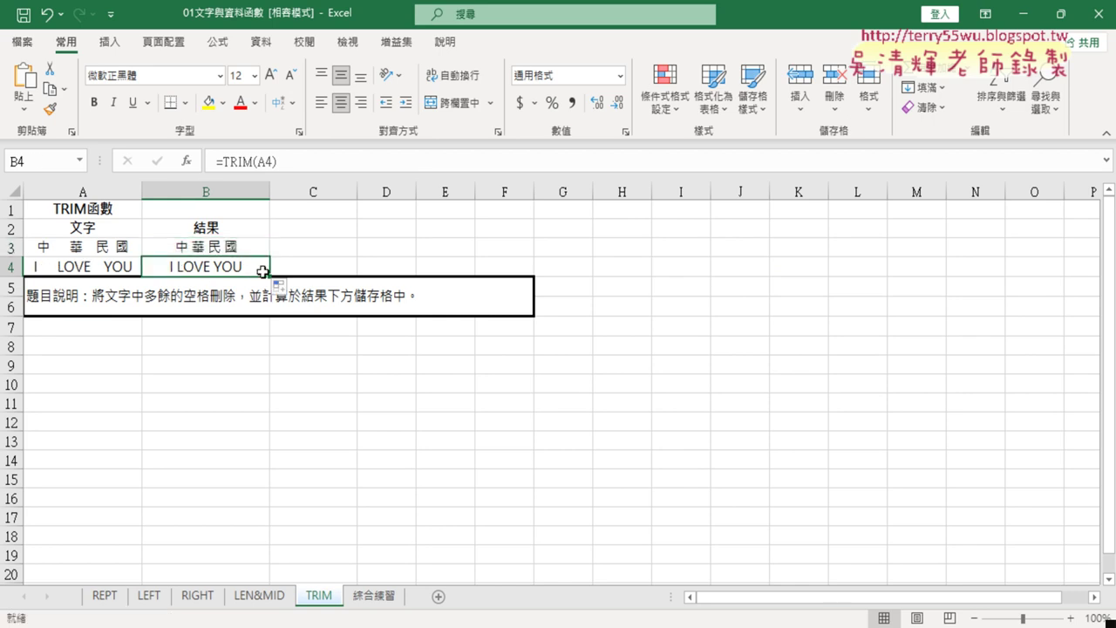
click(75, 245)
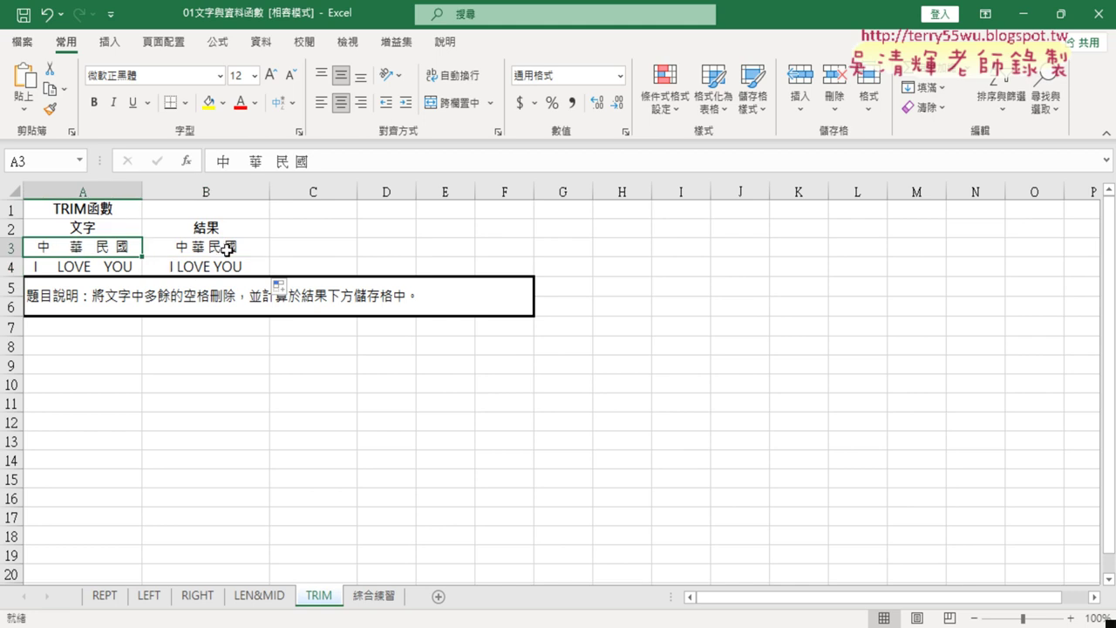
click(223, 248)
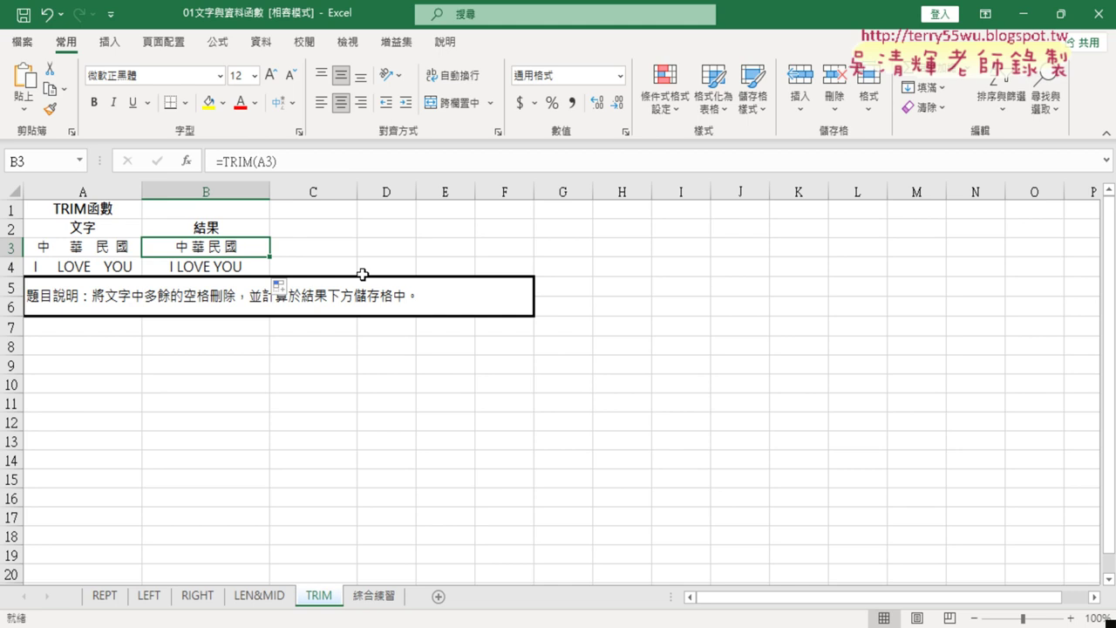
click(200, 268)
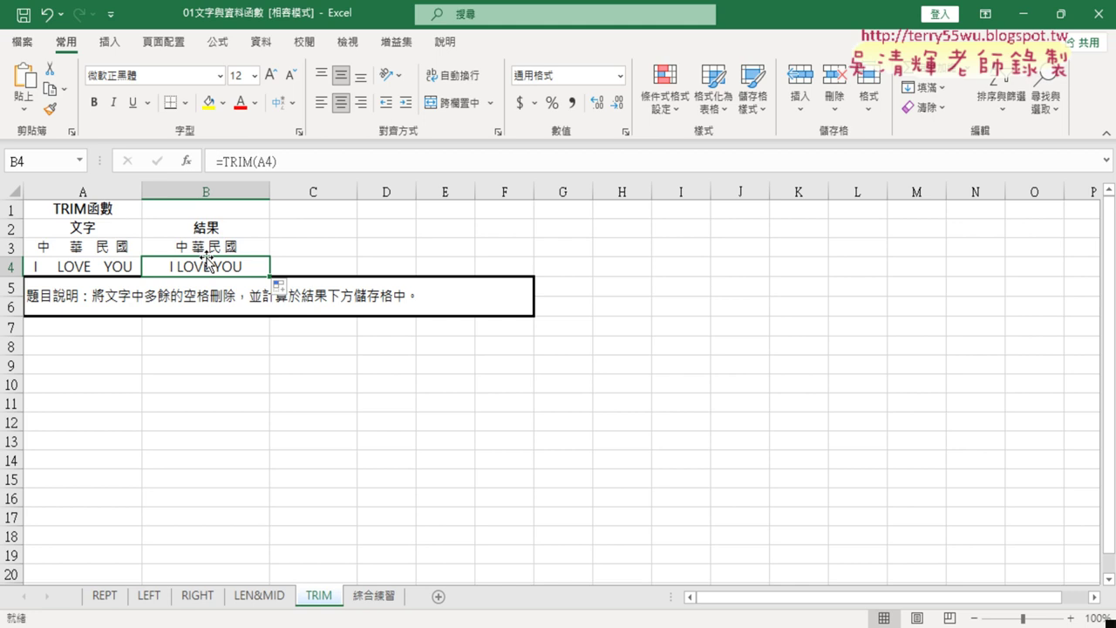
click(325, 250)
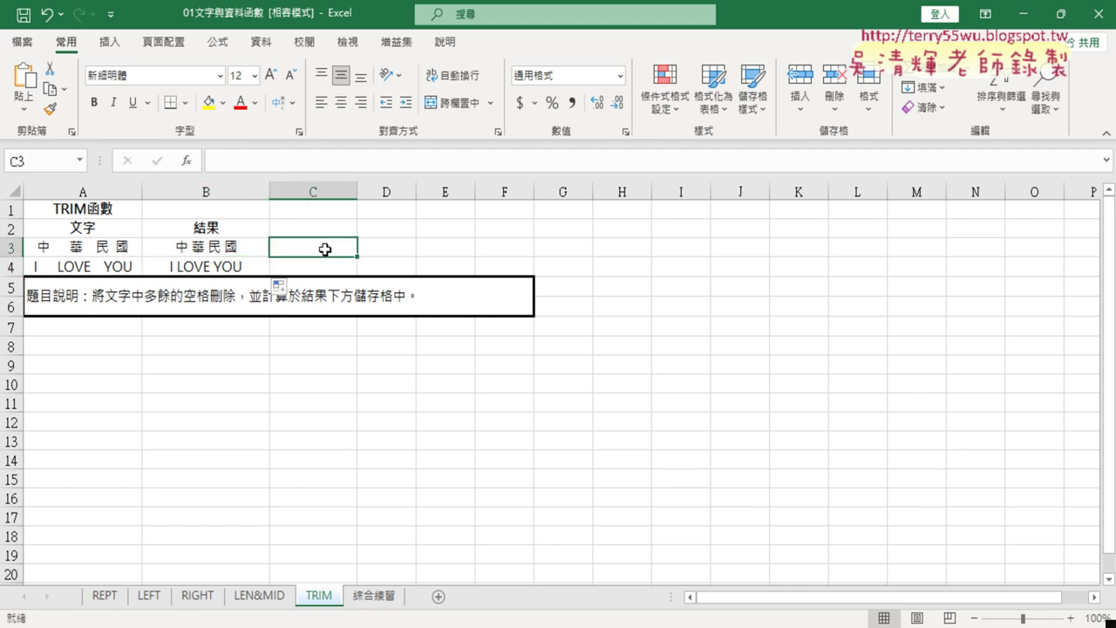
- Zoom the TRIM sheet in toward 140% with the status-bar zoom button
click(1070, 618)
click(1070, 618)
click(1070, 618)
click(1070, 619)
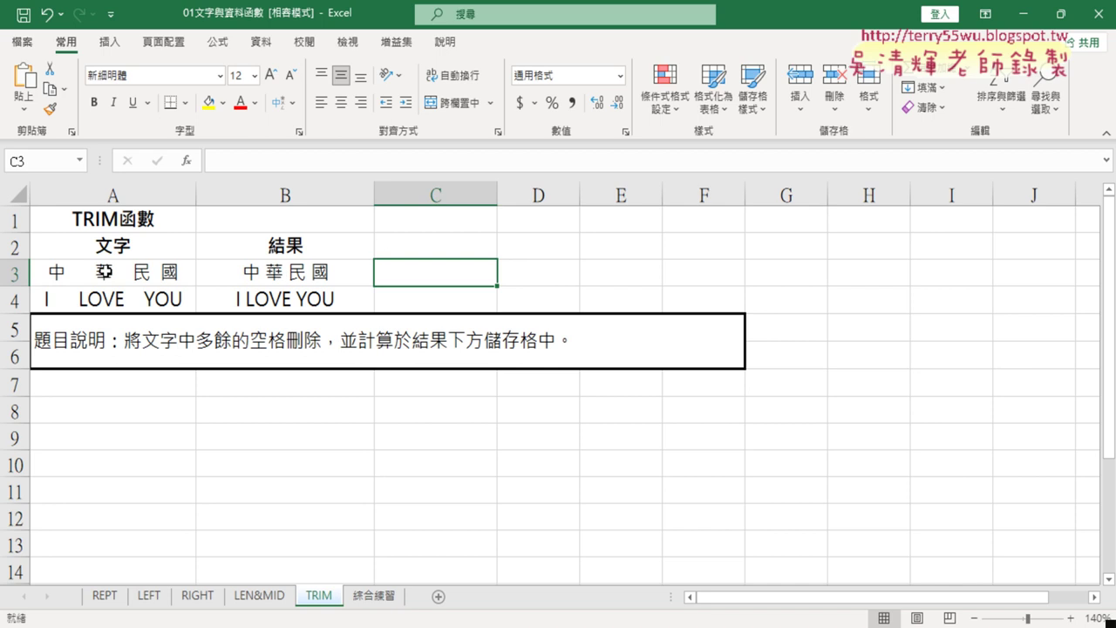
- Scroll the Text function list for C3 down to SUBSTITUTE and select it
click(187, 161)
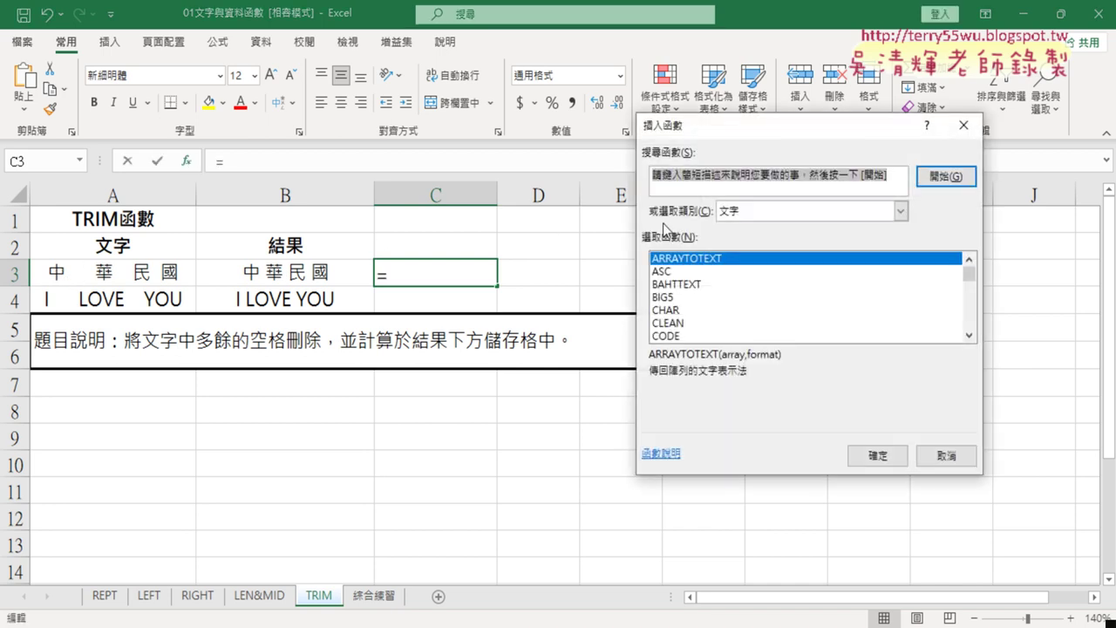
click(970, 336)
click(970, 335)
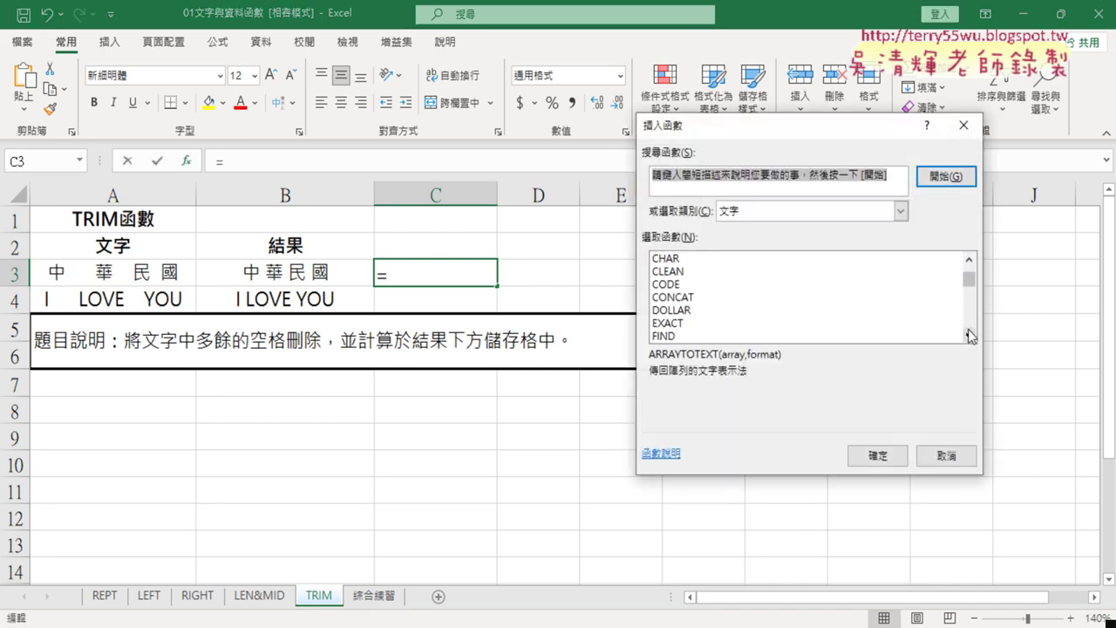
click(970, 336)
click(970, 324)
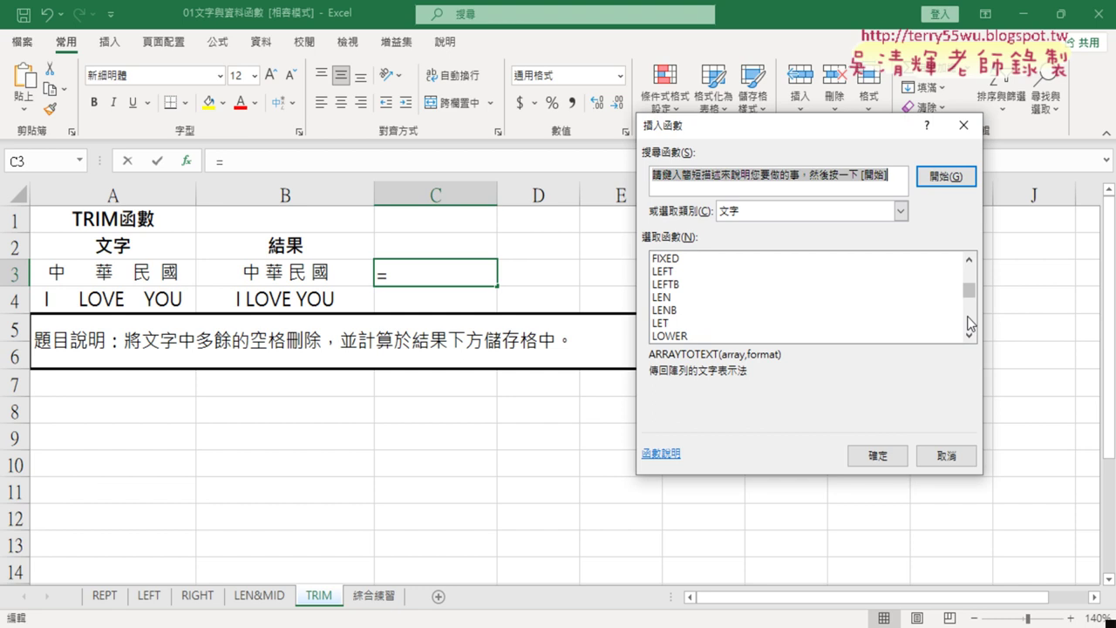
click(970, 335)
click(970, 336)
click(970, 336)
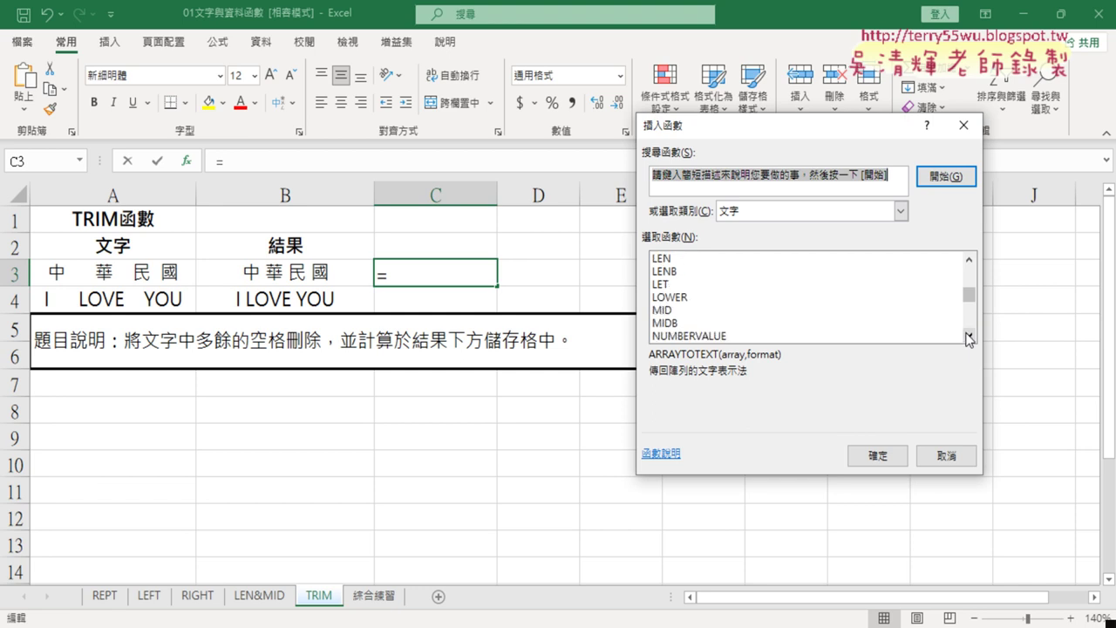
click(970, 336)
click(970, 336)
click(970, 336)
click(970, 335)
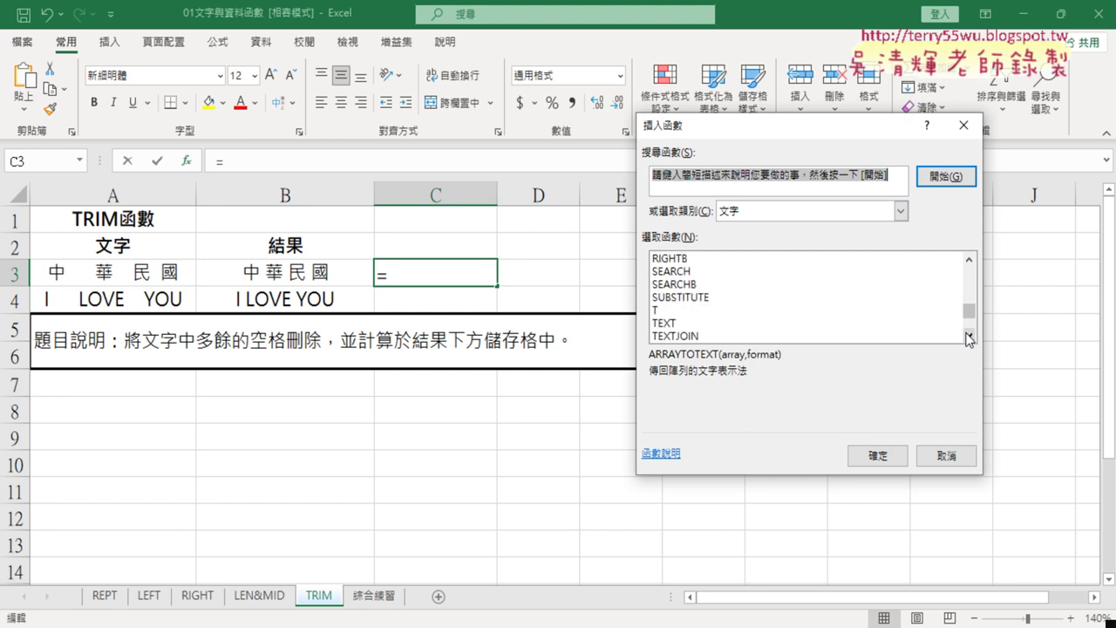
click(676, 298)
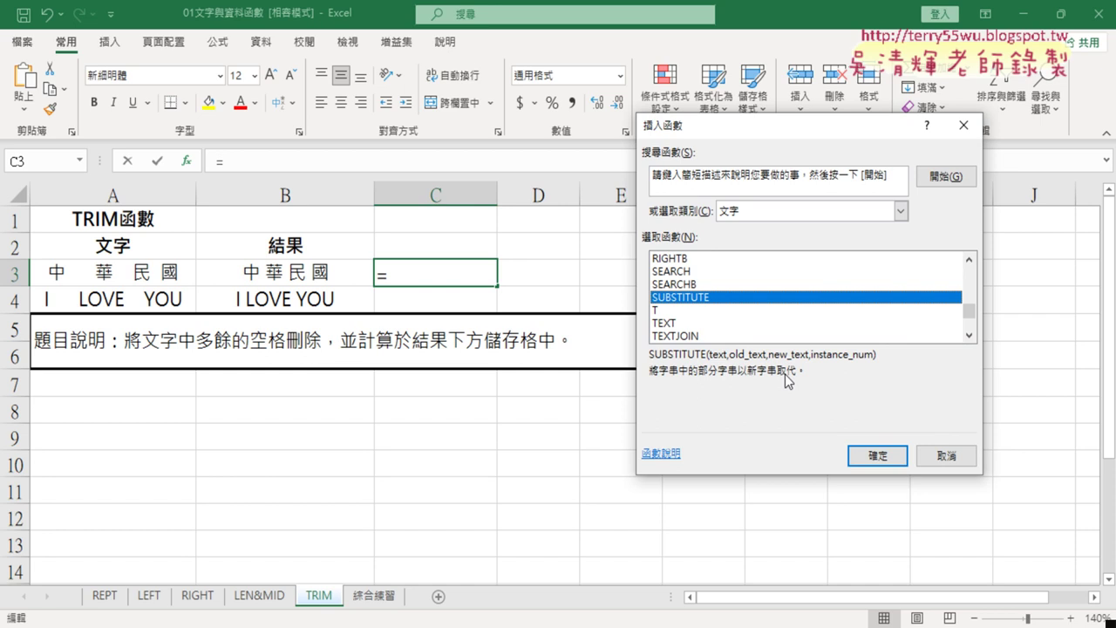
- Enter =SUBSTITUTE(A3," ","") in C3, replacing each space with nothing
click(878, 456)
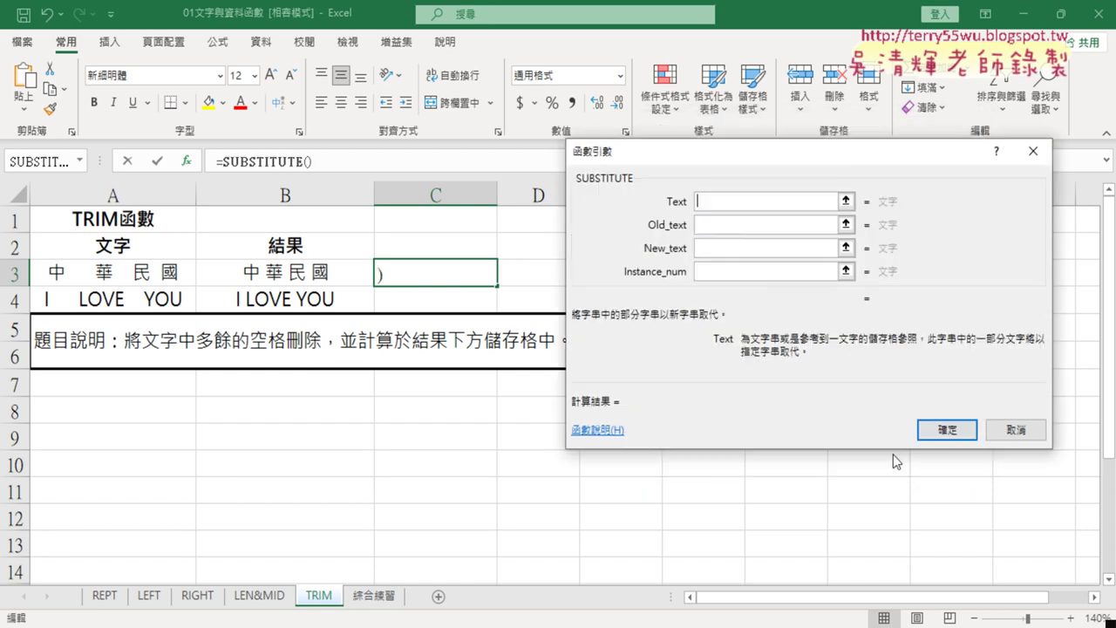
click(114, 273)
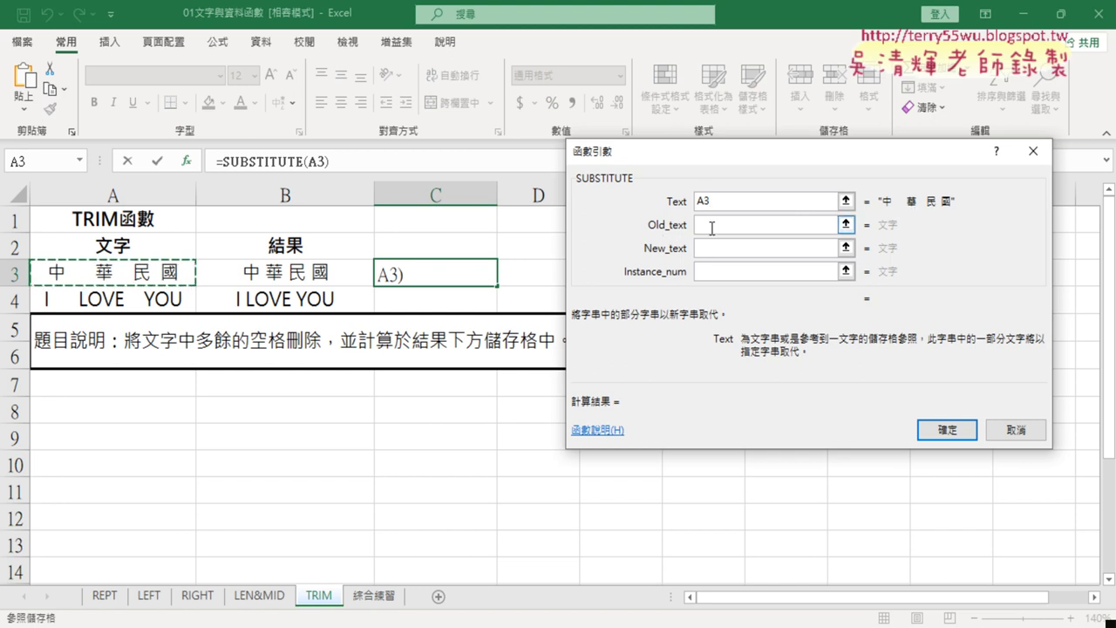
click(712, 229)
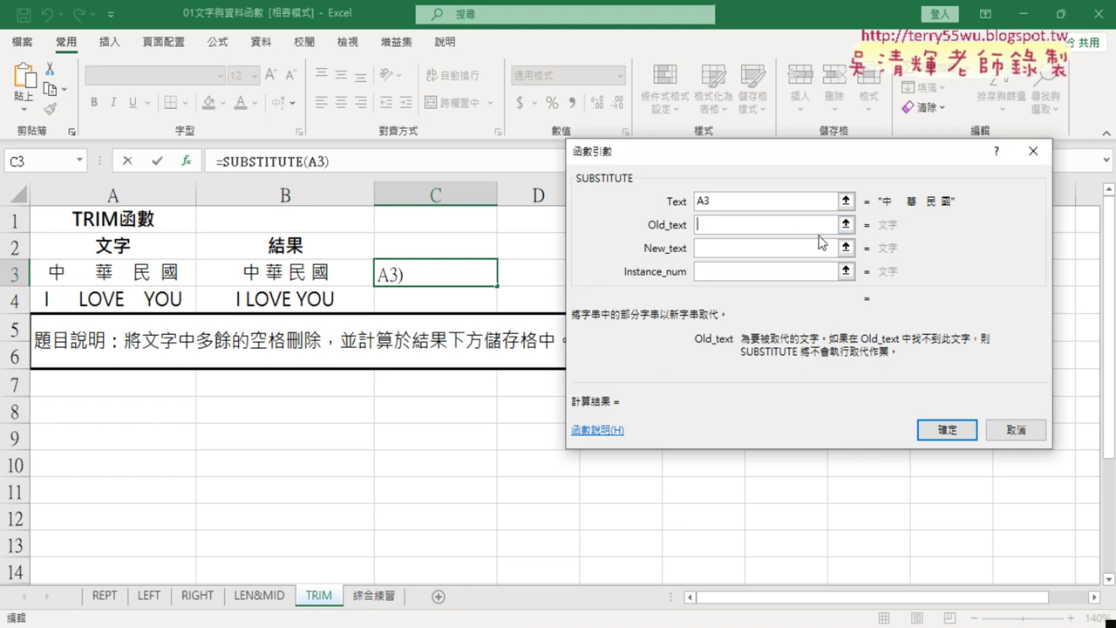
text(")
text( ")
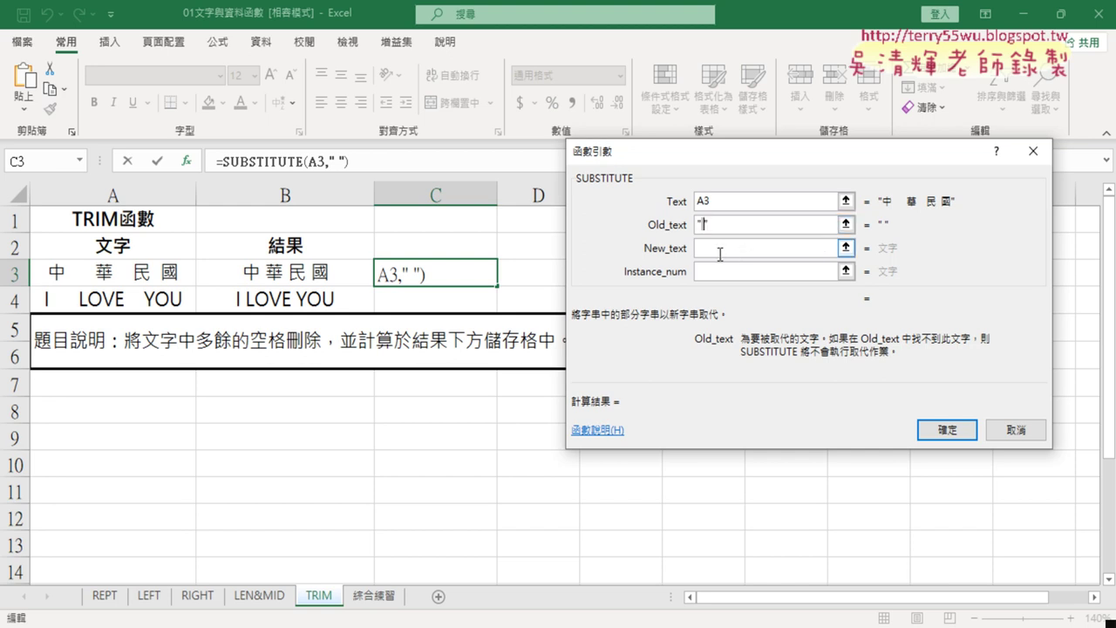
click(720, 253)
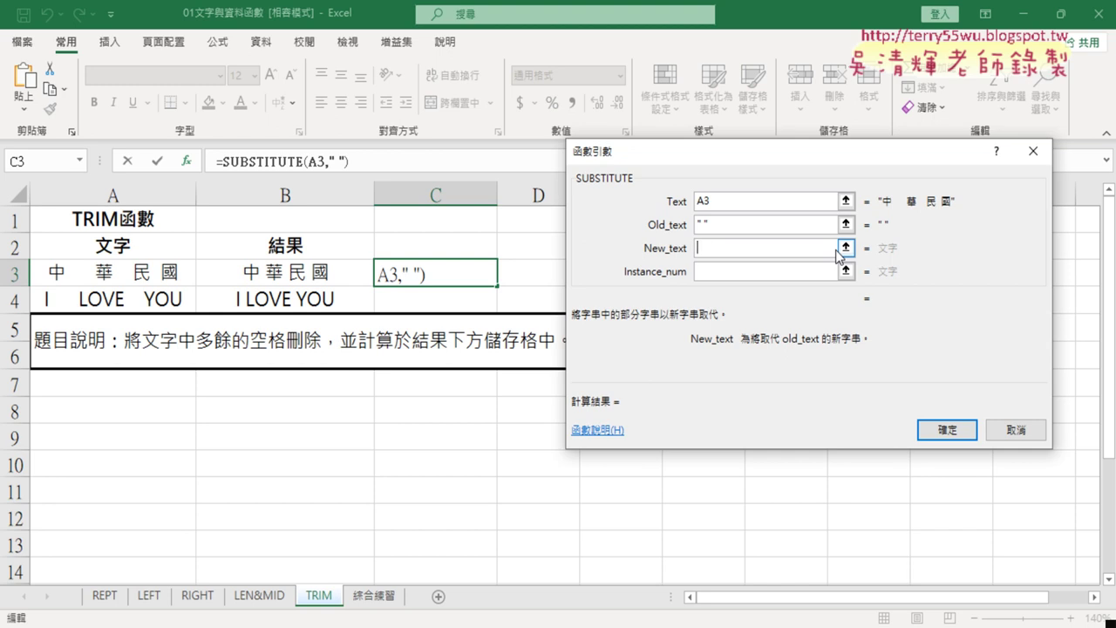
text("")
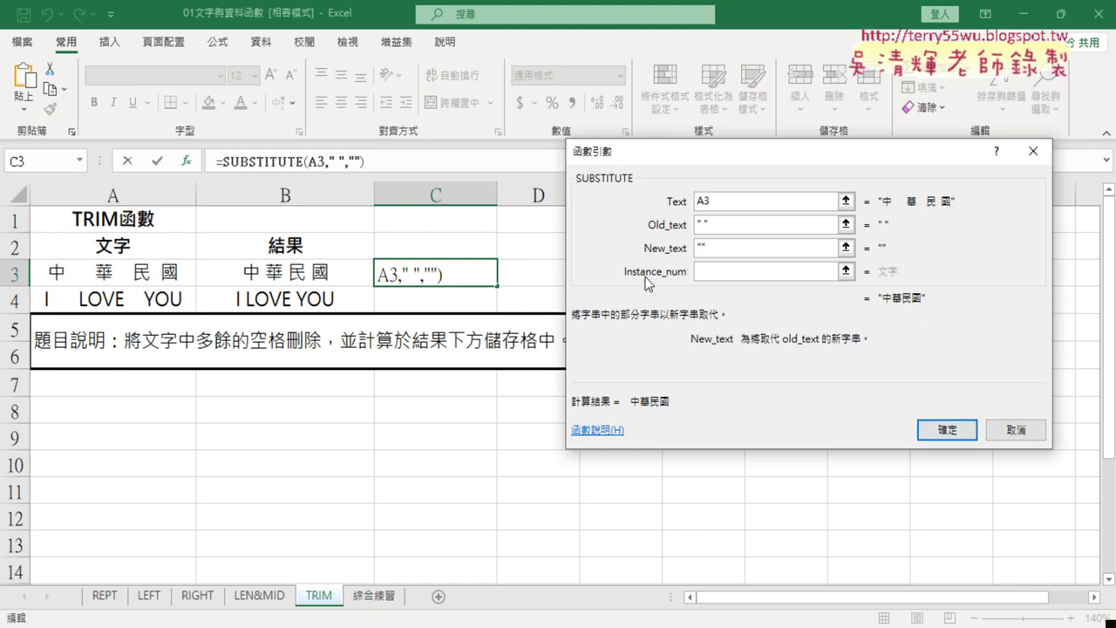
click(703, 271)
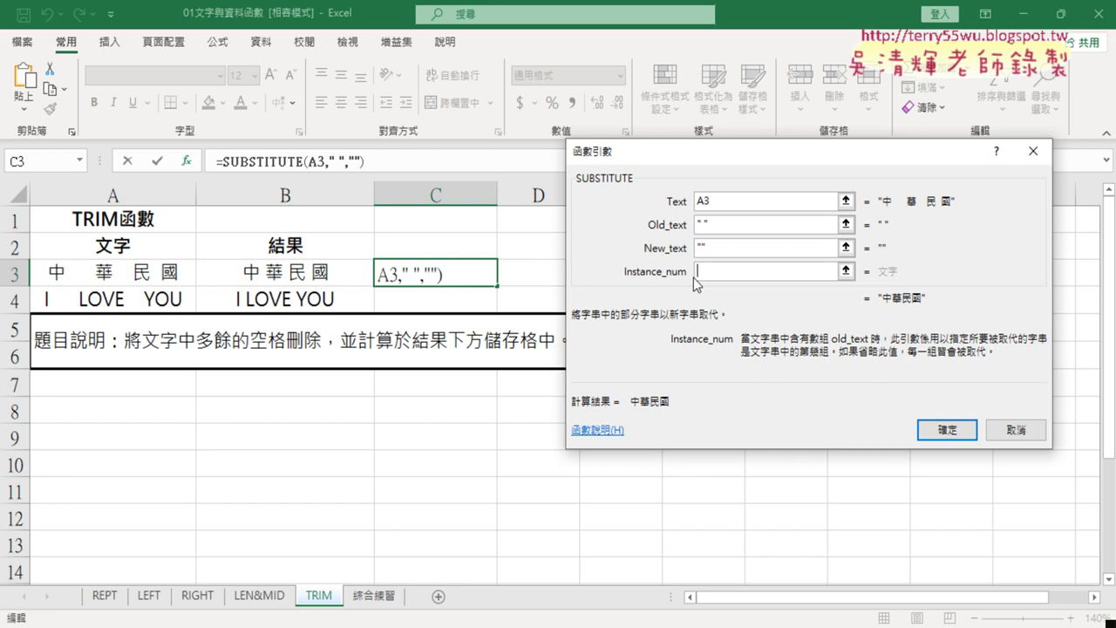
click(949, 429)
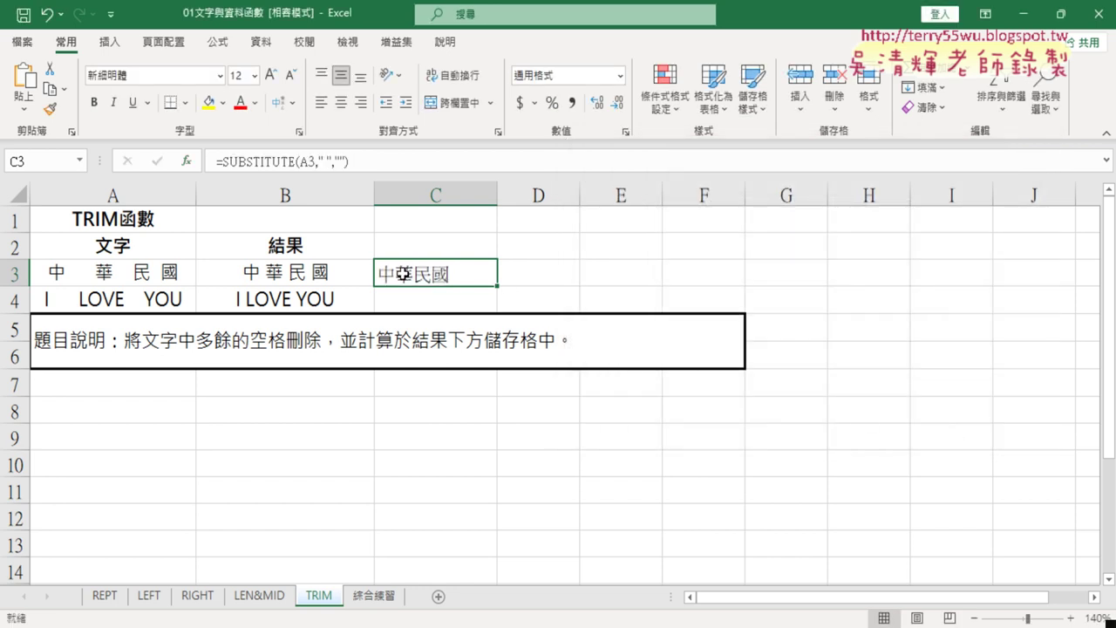
- Fill C3's SUBSTITUTE formula down to C4 and compare it with B3's TRIM formula
drag(497, 286, 497, 307)
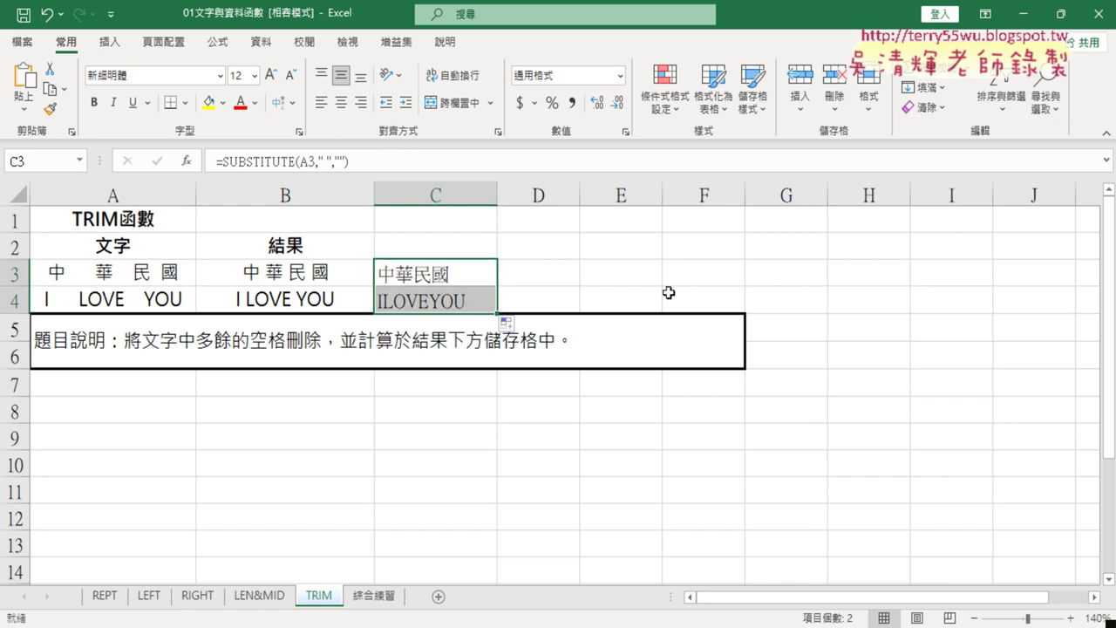
click(457, 301)
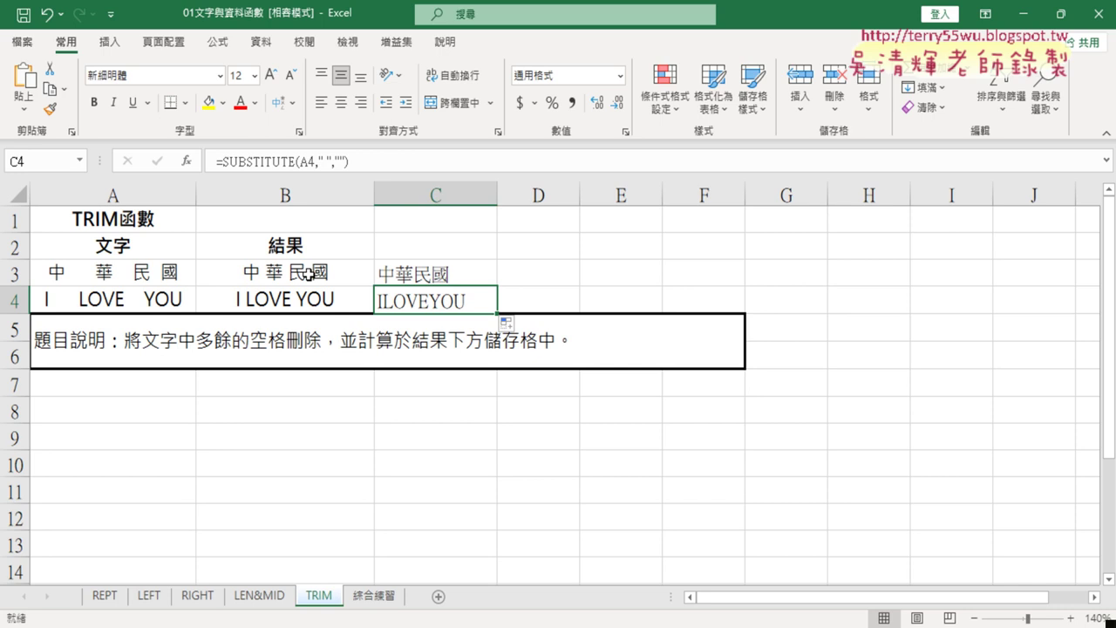
click(309, 274)
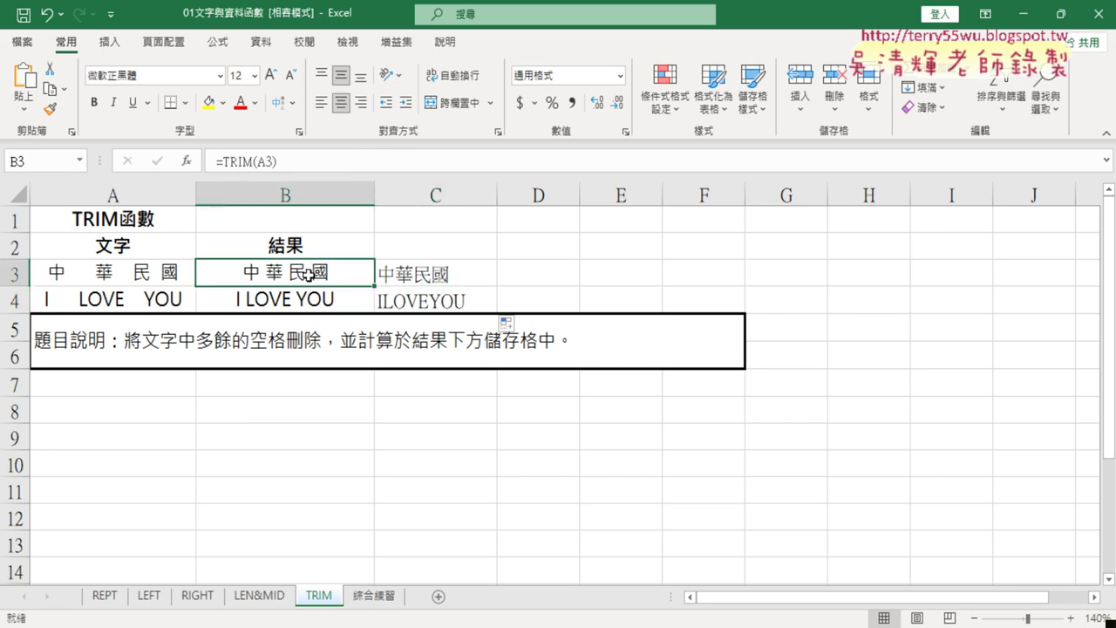
- Compare the TRIM formulas in B3 and B4 with the SUBSTITUTE formula in C3
click(439, 275)
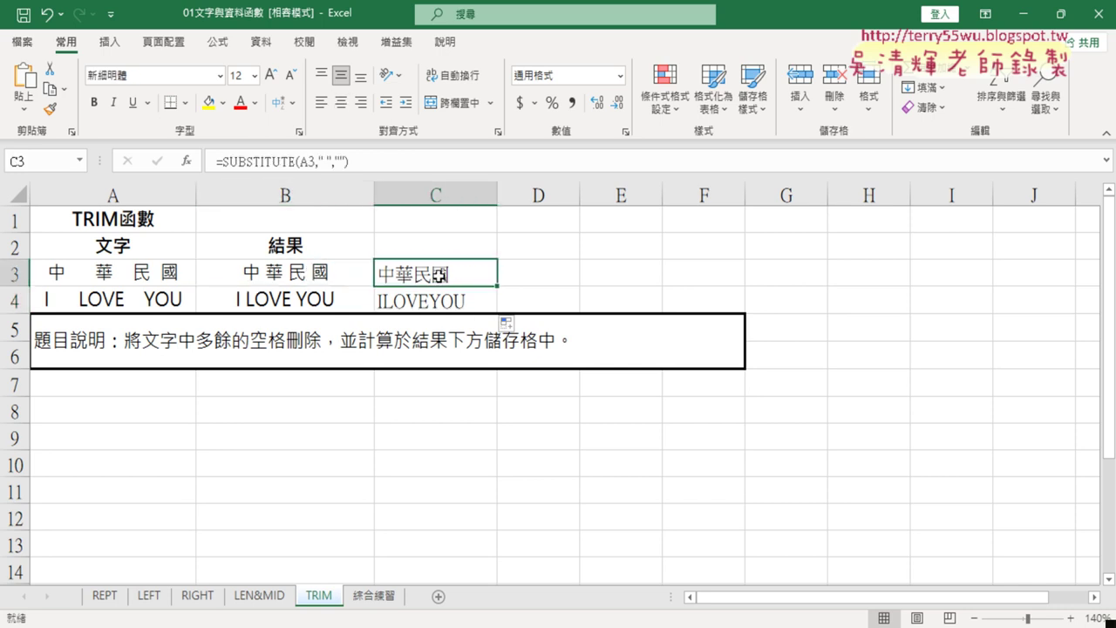
click(291, 302)
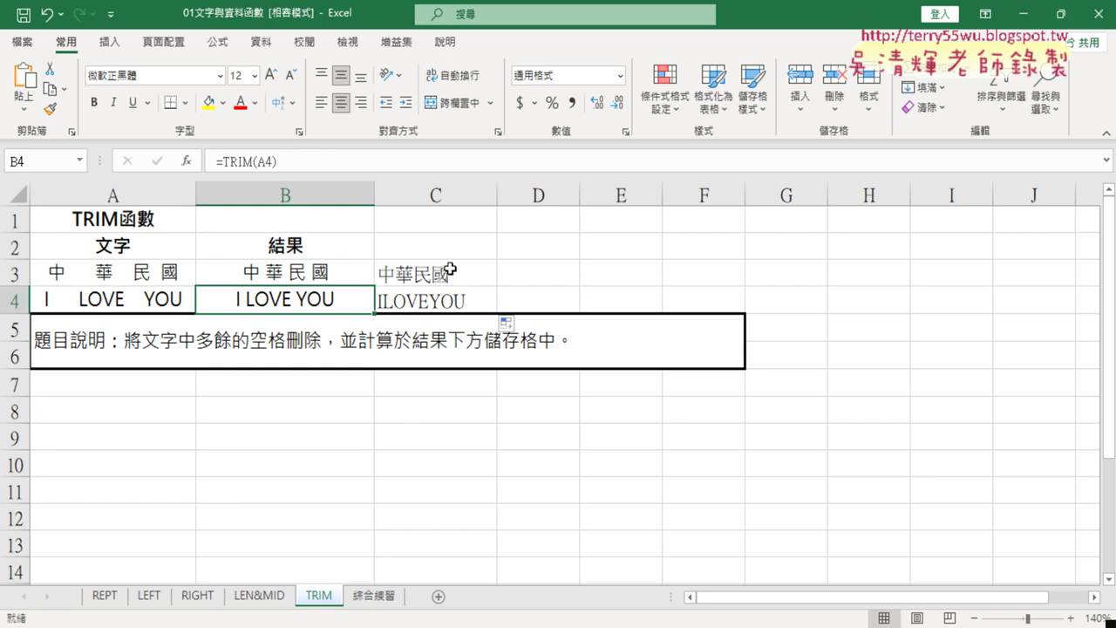
click(413, 272)
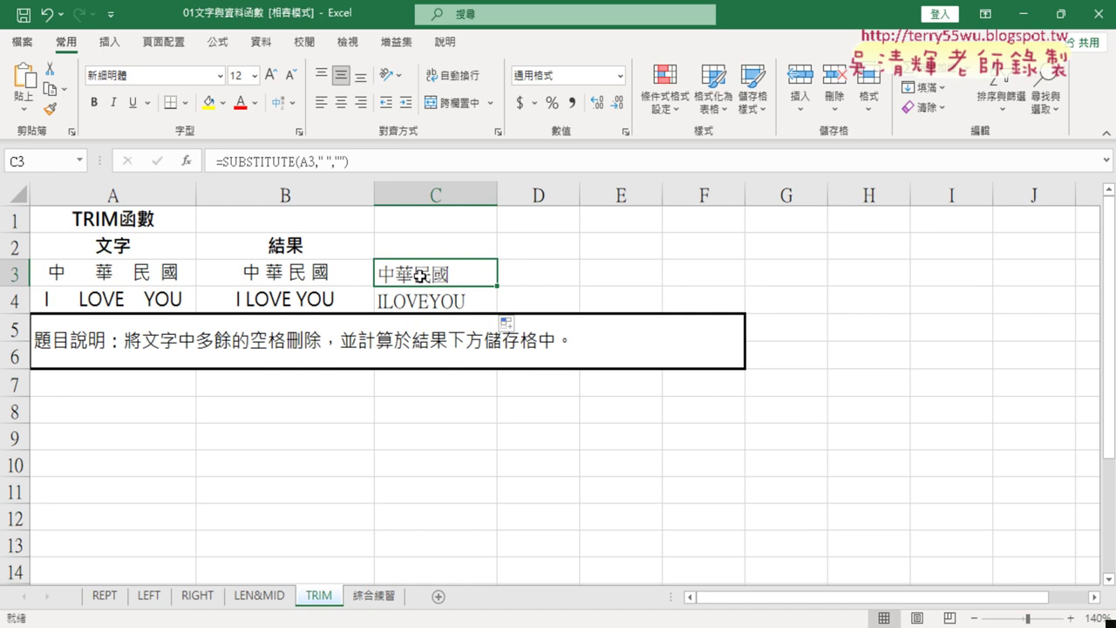
click(305, 275)
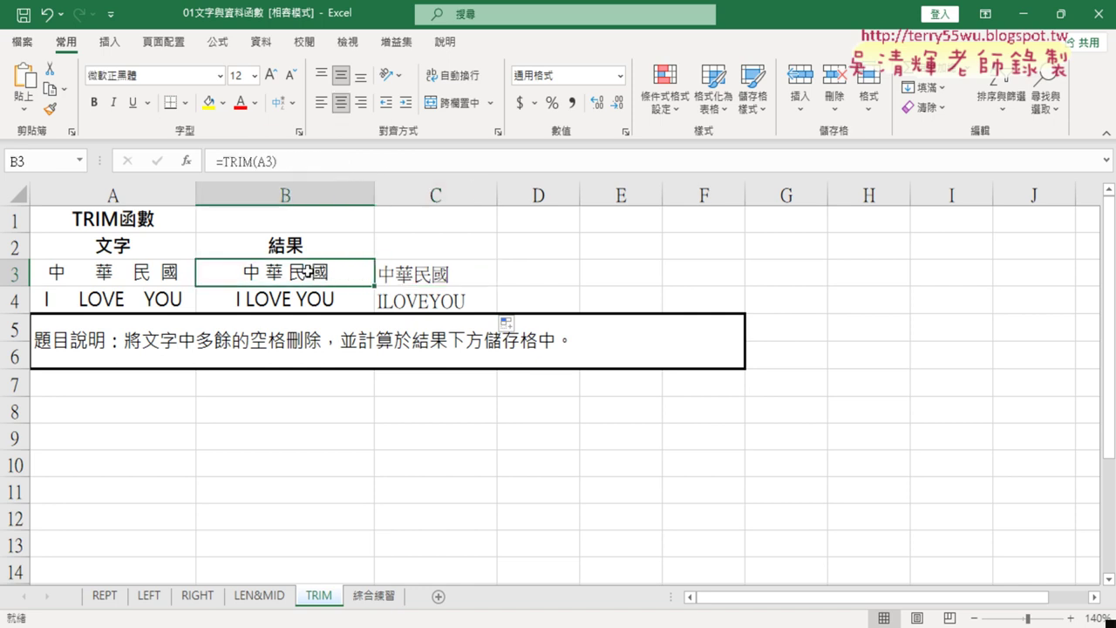
- Copy C3's formula text =SUBSTITUTE(A3," ","") from the formula bar without changing C3
click(426, 268)
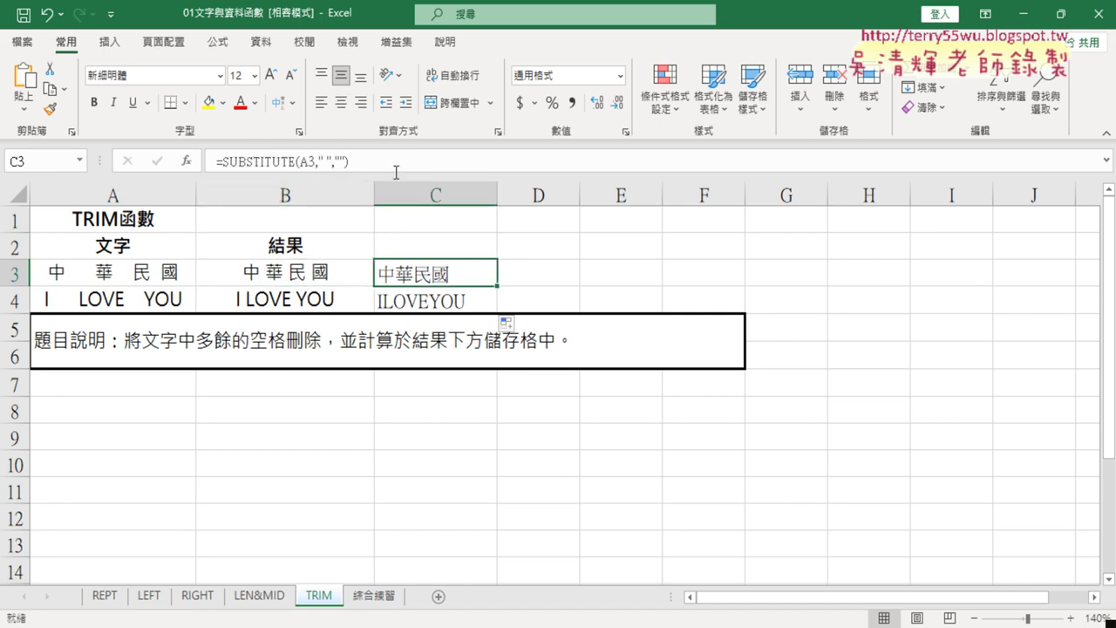
drag(397, 163, 216, 162)
right_click(281, 162)
click(327, 192)
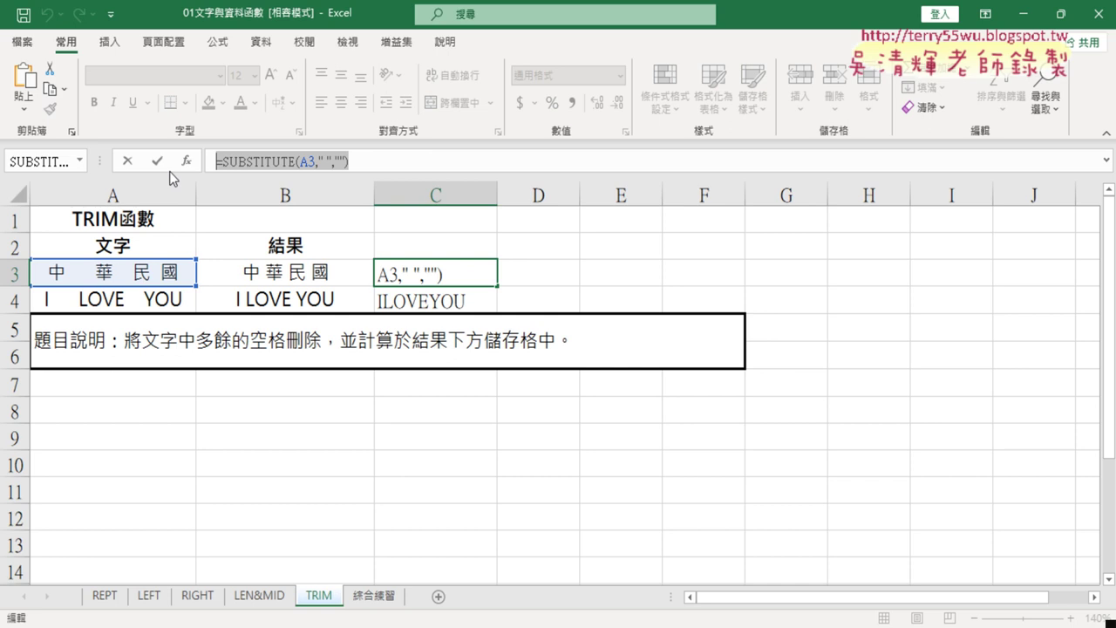
key(Escape)
- Paste the SUBSTITUTE formula over =TRIM(A3) in B3 so it shows 中華民國
click(259, 271)
drag(297, 163, 216, 162)
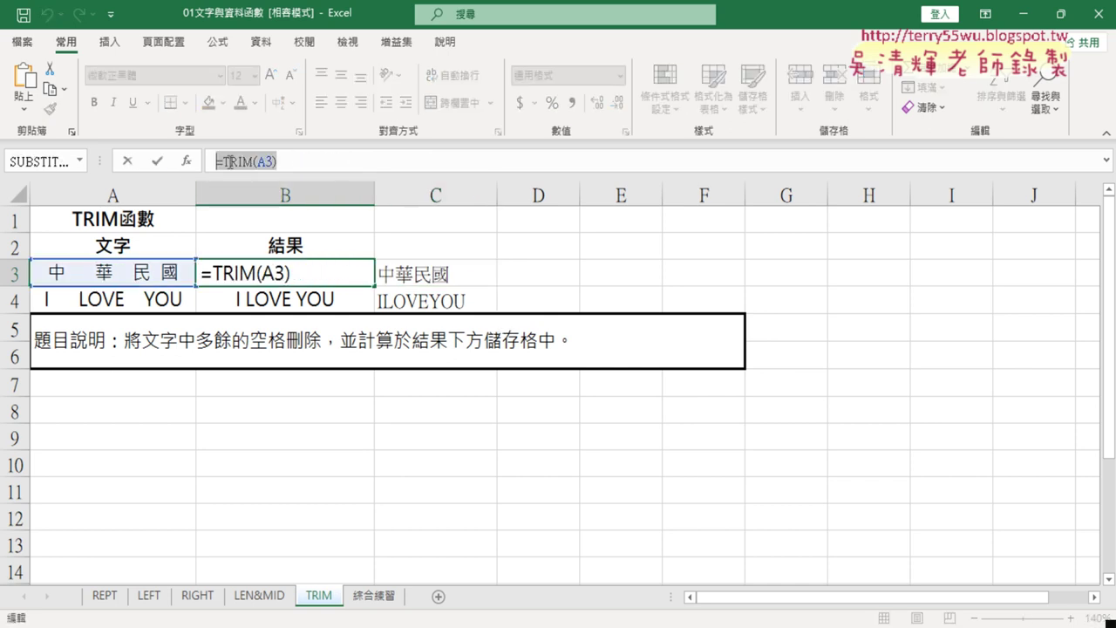
right_click(236, 162)
click(276, 252)
click(158, 162)
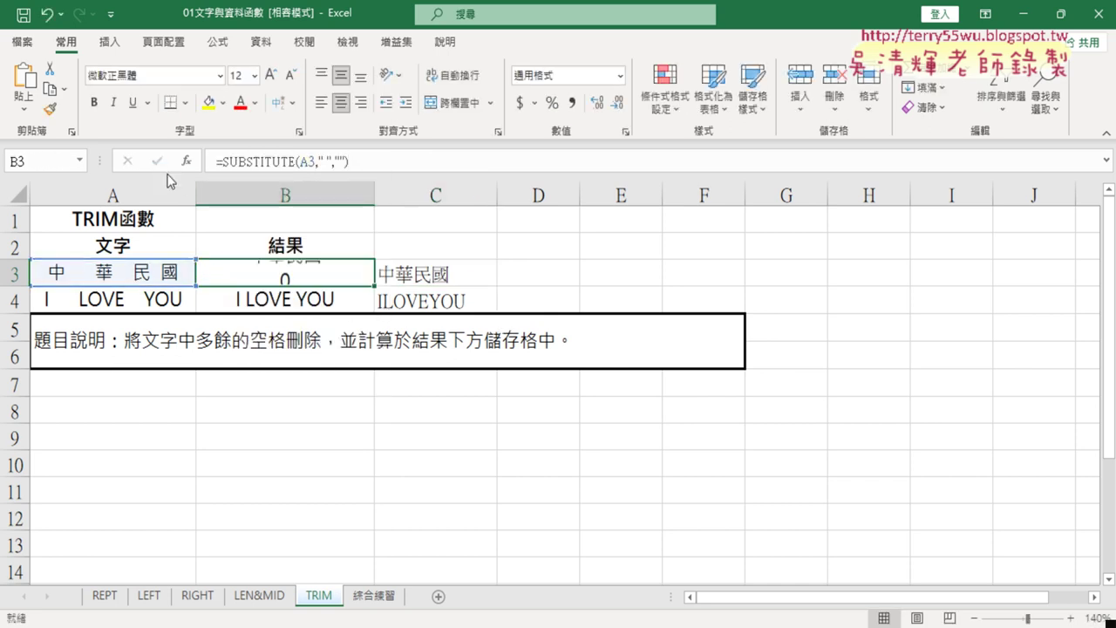
click(321, 295)
click(315, 276)
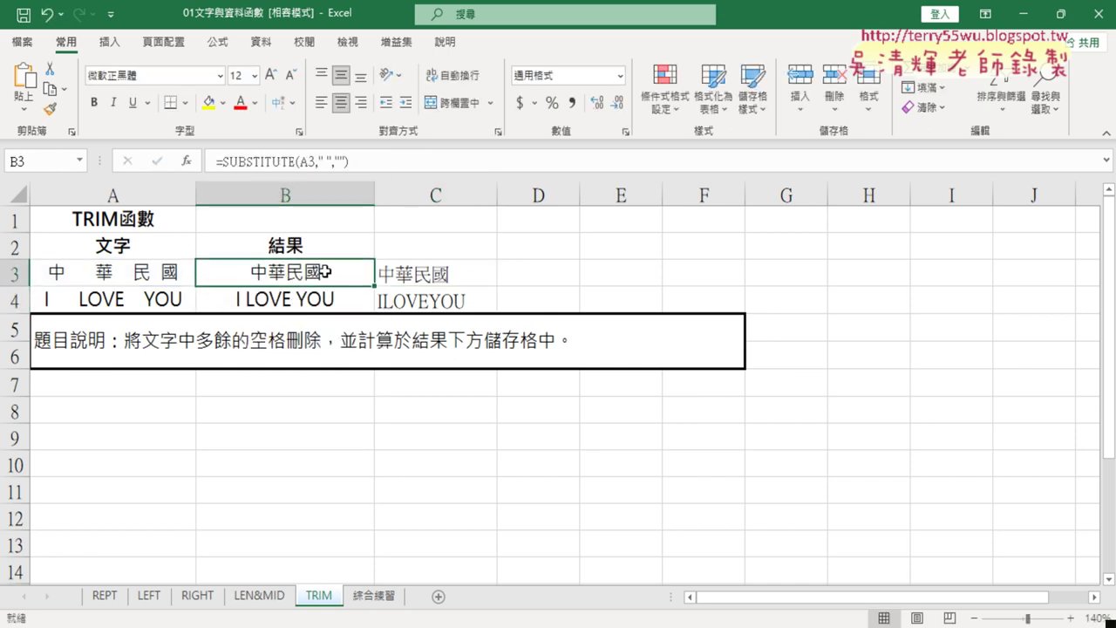
click(290, 302)
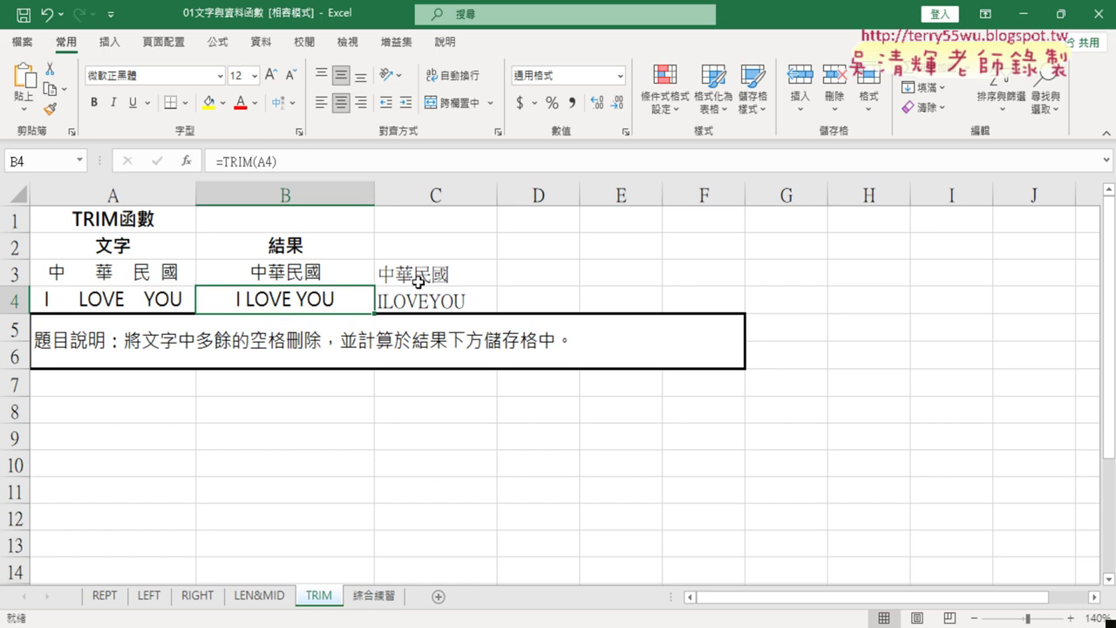
- Start a CODE function in D3 from the Text functions, then switch to the browser course page
drag(419, 277, 462, 301)
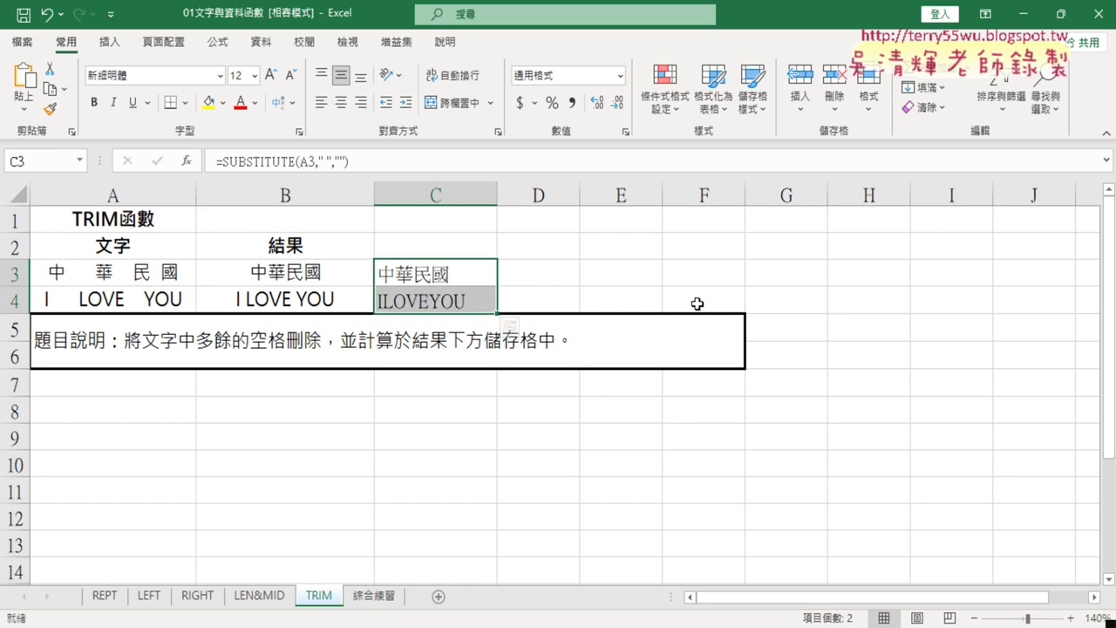
click(560, 270)
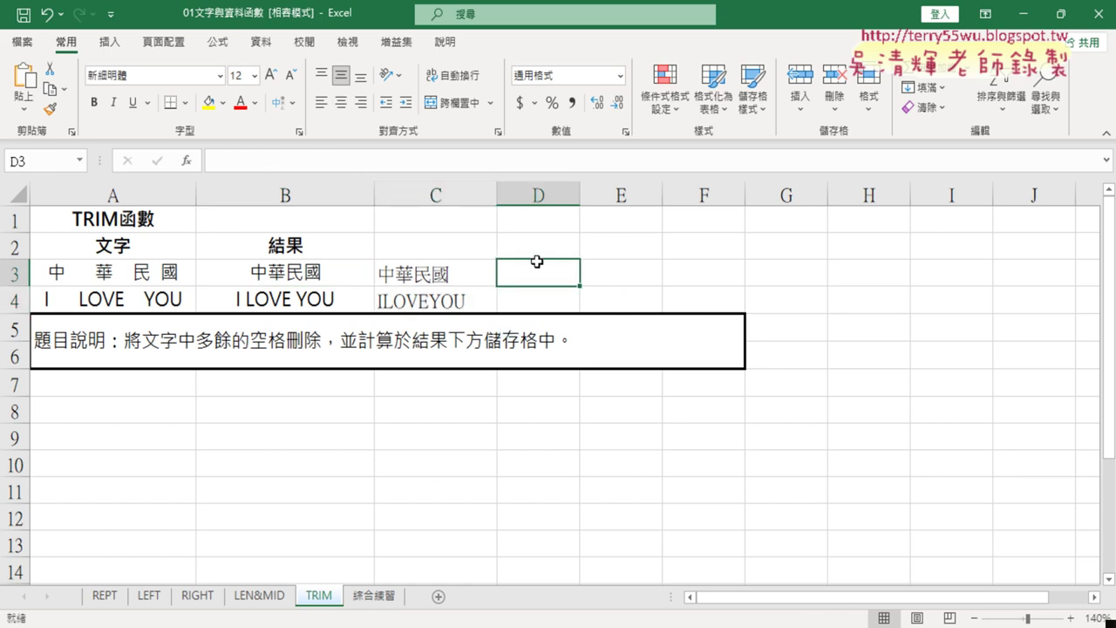
click(186, 163)
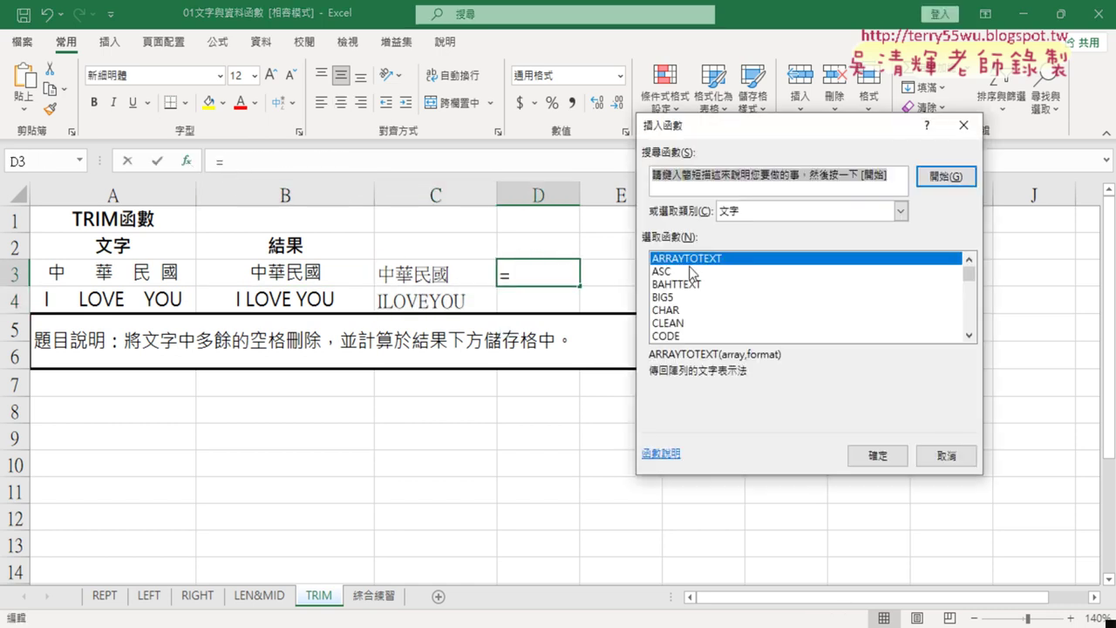
click(678, 337)
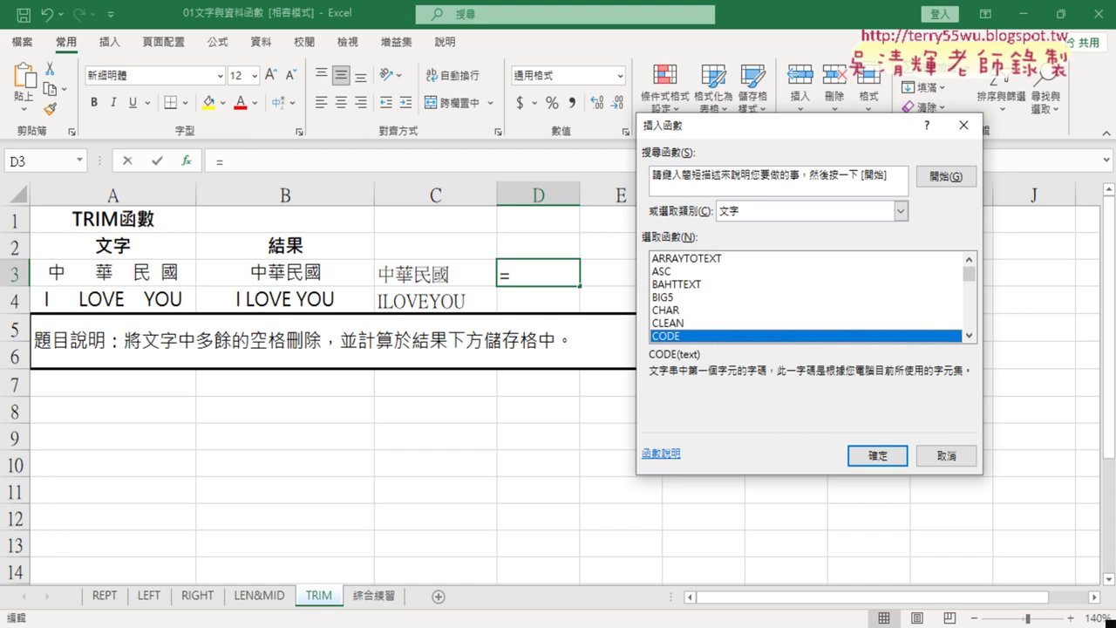
click(601, 623)
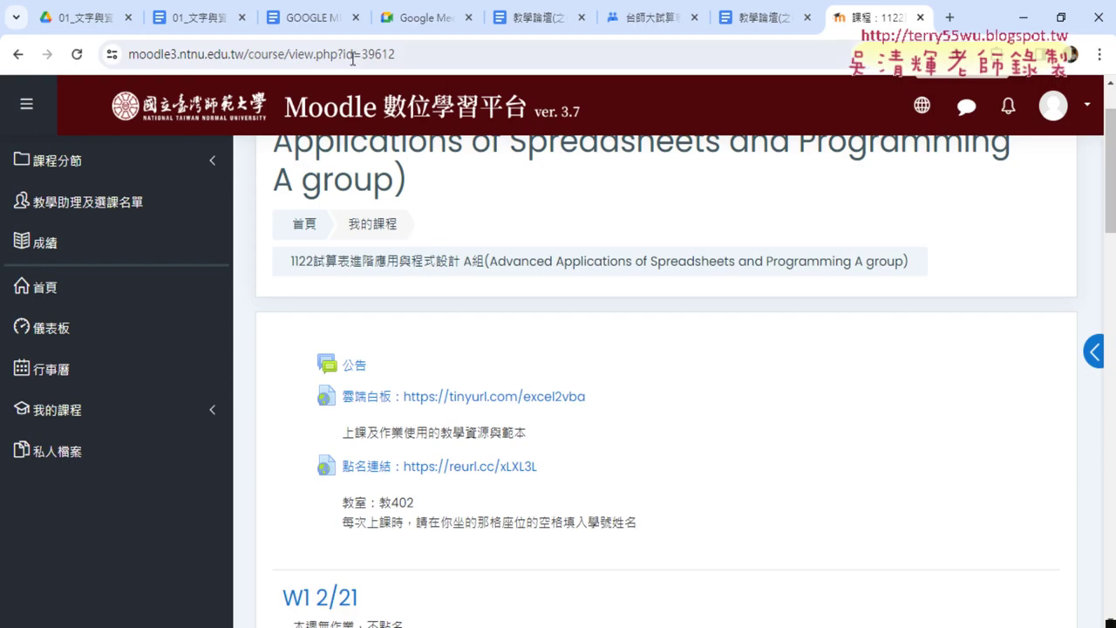
- Scroll the 01_文字與資料函數程式碼 Google Doc to its ASCII 內碼表 table, then return to Excel
click(196, 18)
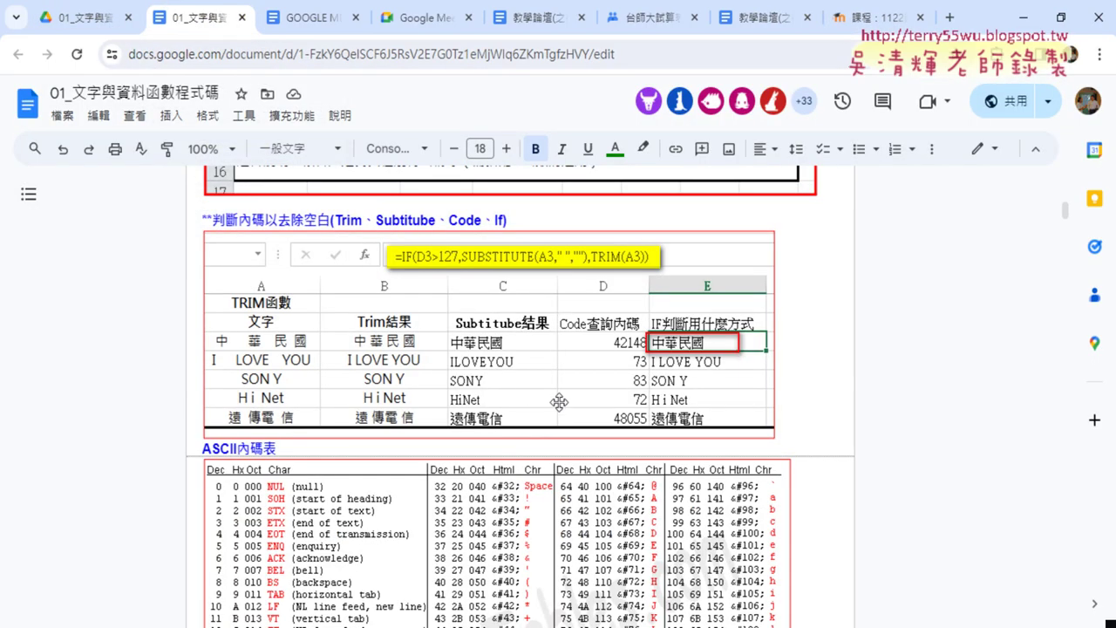
scroll(445, 336, down, 3)
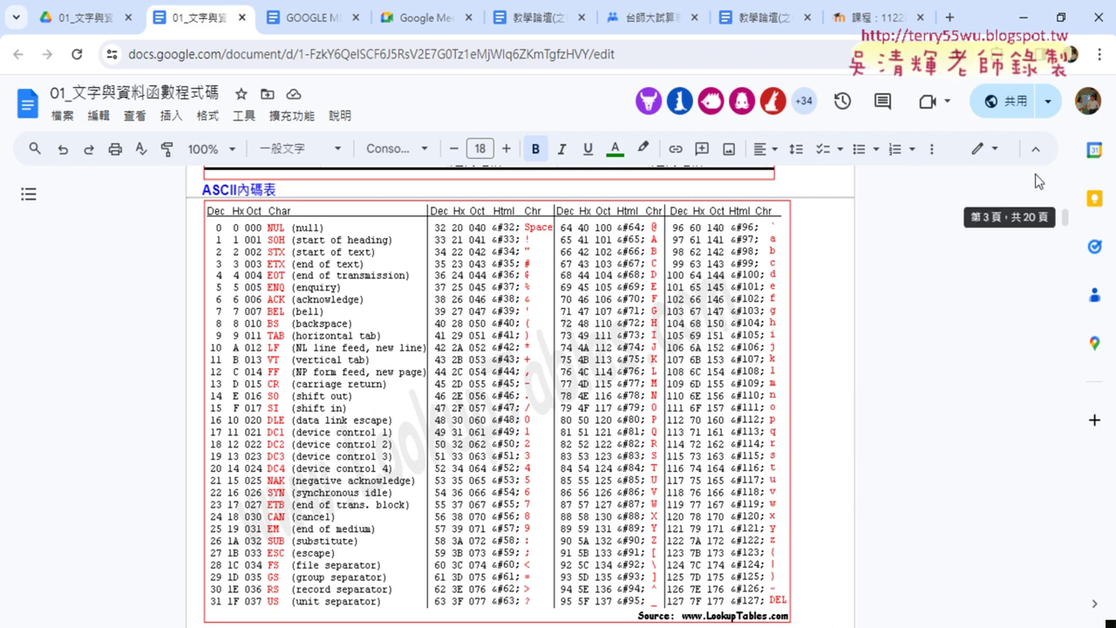
click(1022, 18)
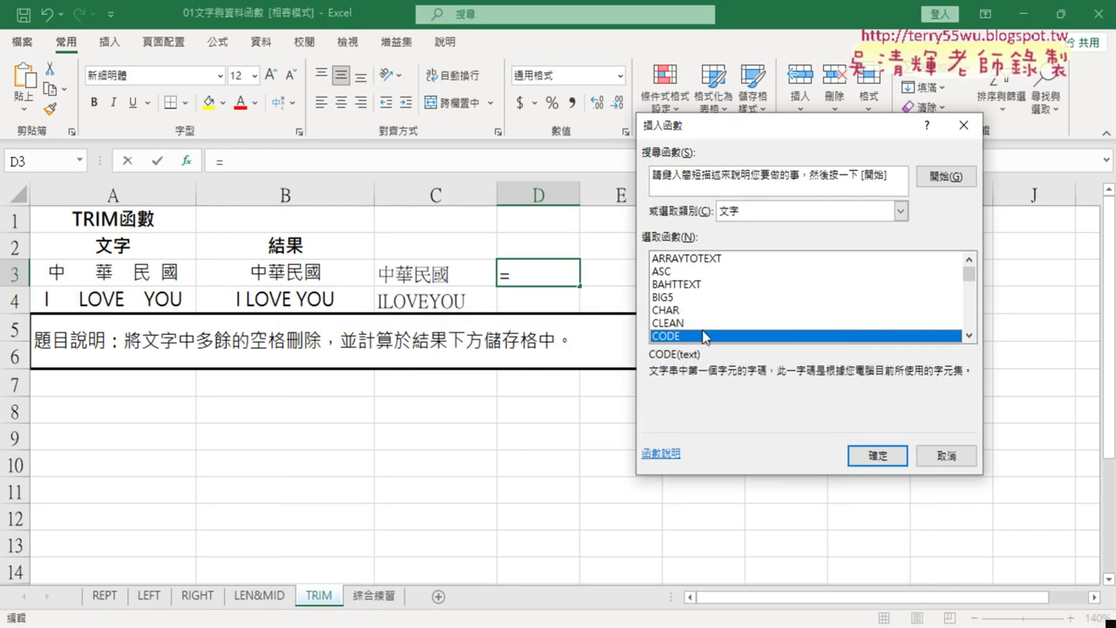
- Enter =CODE(A3) in D3 and fill it down to D4, giving 42148 and 73
click(878, 456)
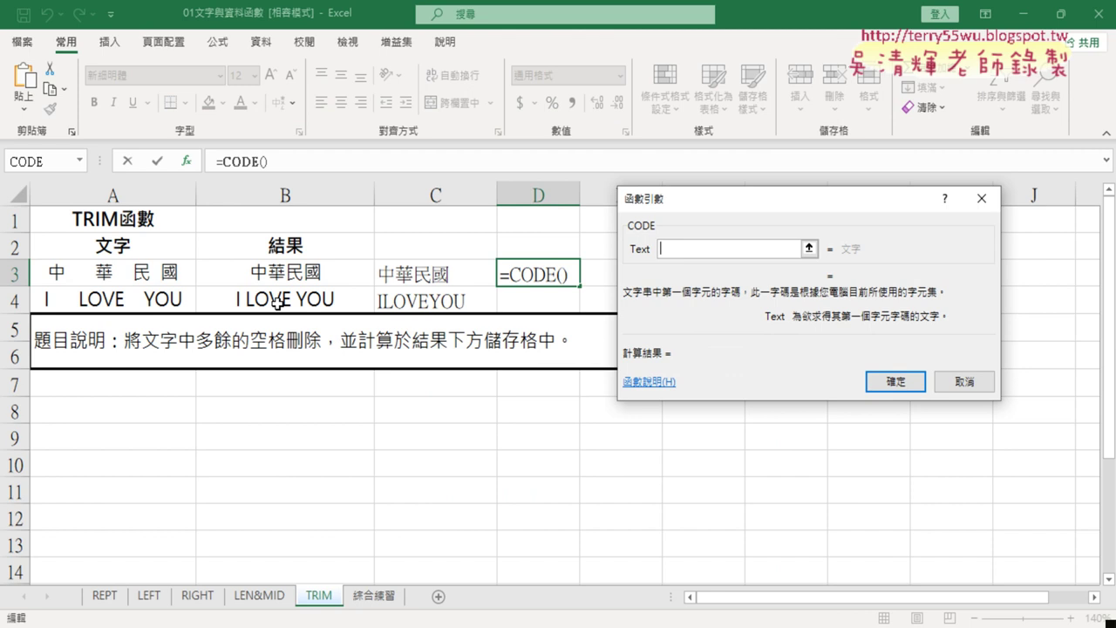
click(116, 276)
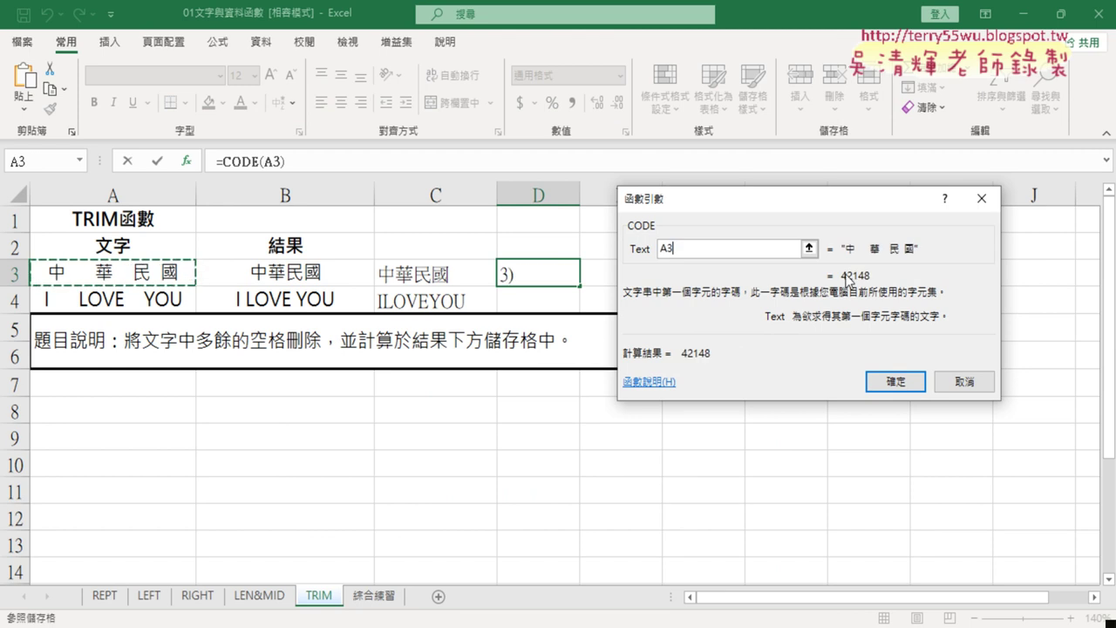
click(896, 382)
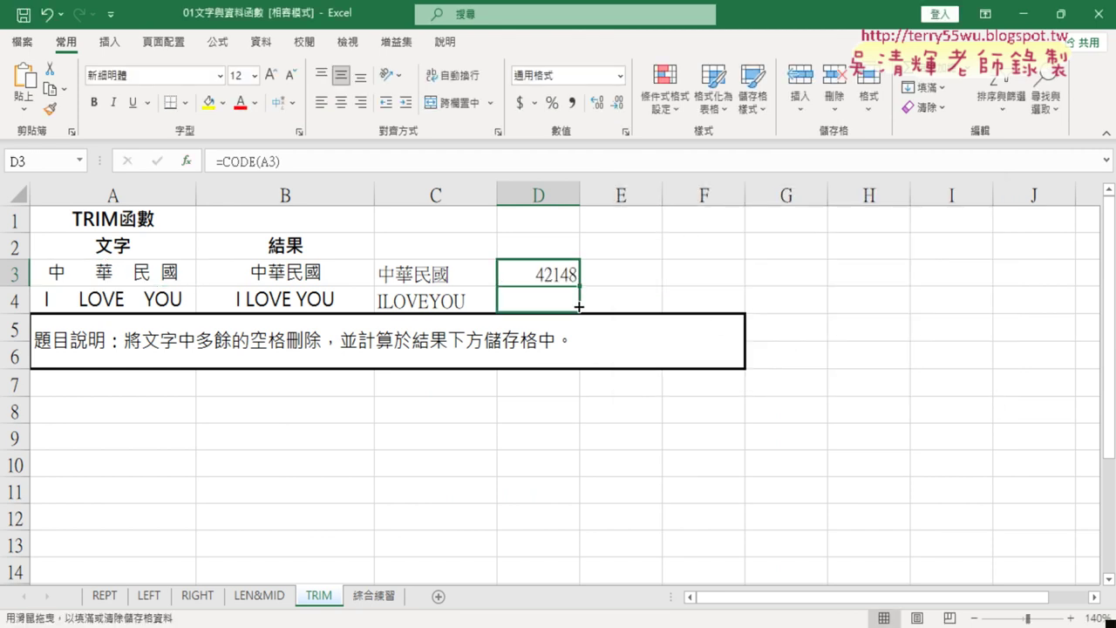
drag(579, 307, 580, 310)
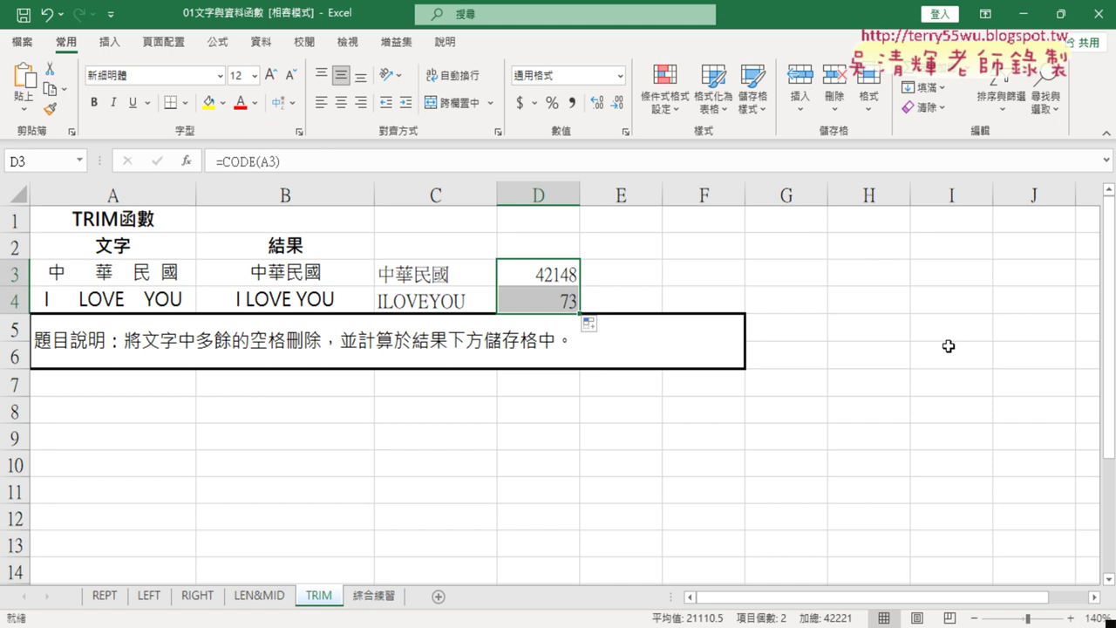
click(551, 304)
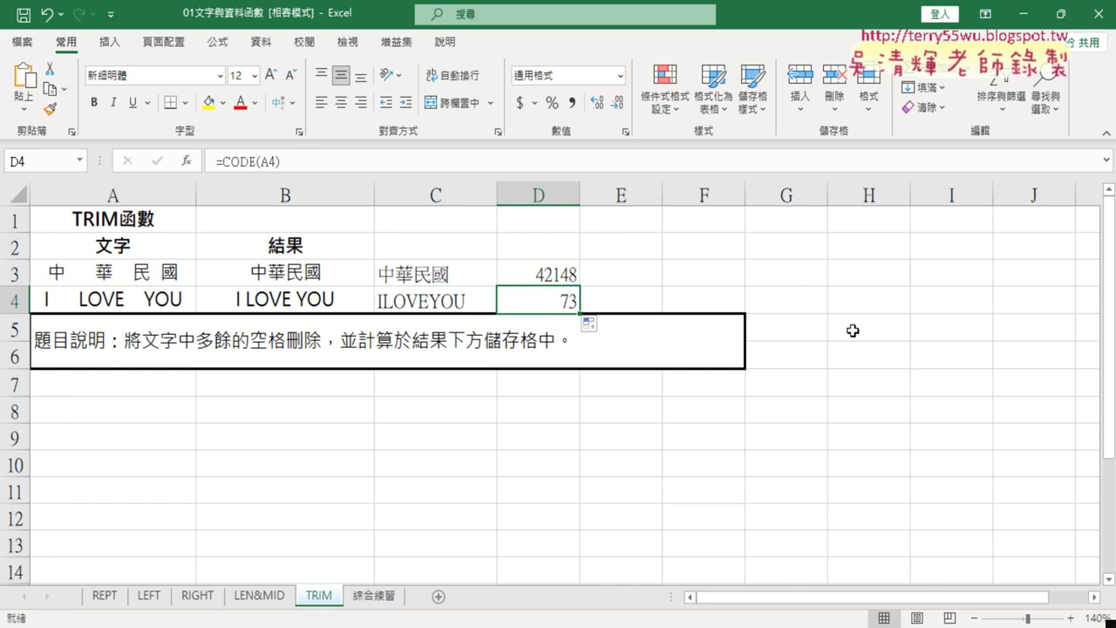
click(557, 276)
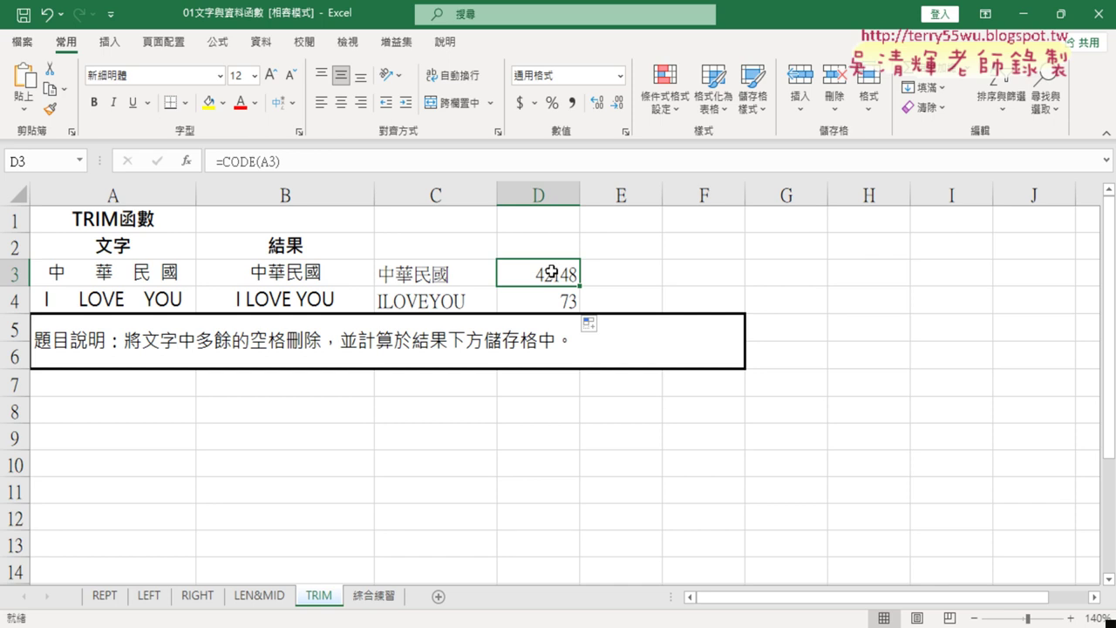
- Insert a blank column at B using 插入 (Insert)
click(300, 195)
right_click(303, 191)
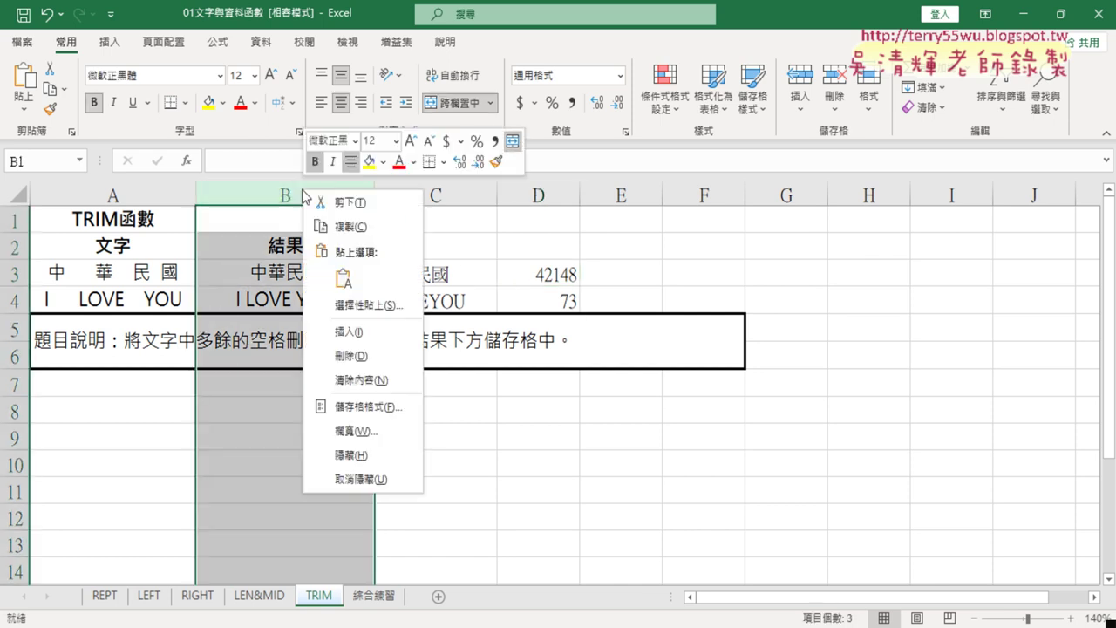
click(358, 332)
- Check the shifted SUBSTITUTE, TRIM and CODE formulas in columns C–E, then select B3
click(455, 274)
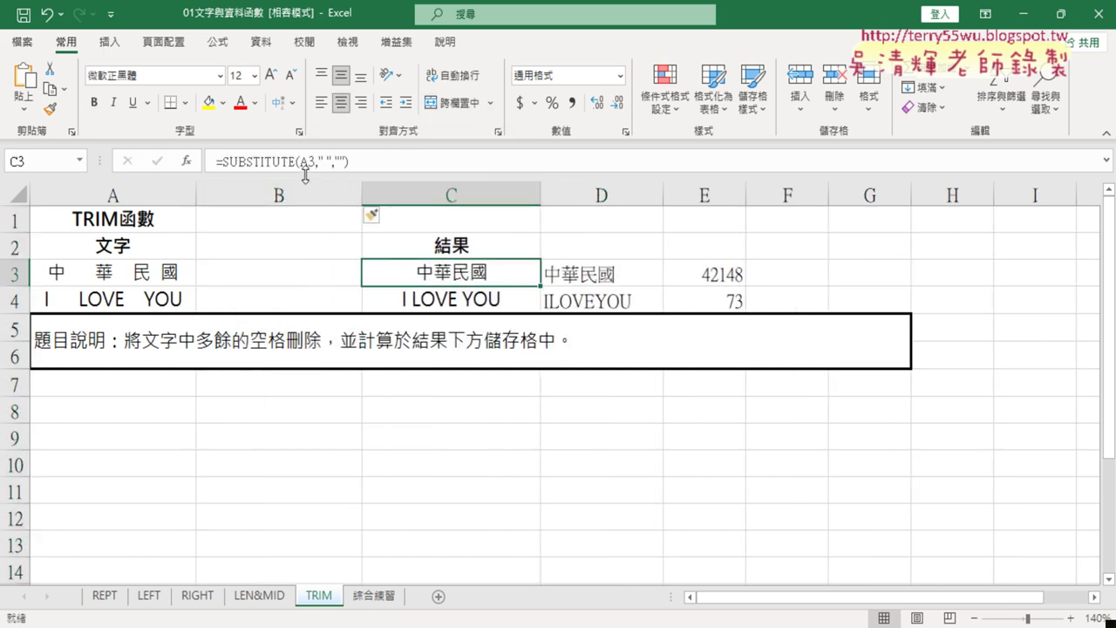
click(572, 277)
click(454, 301)
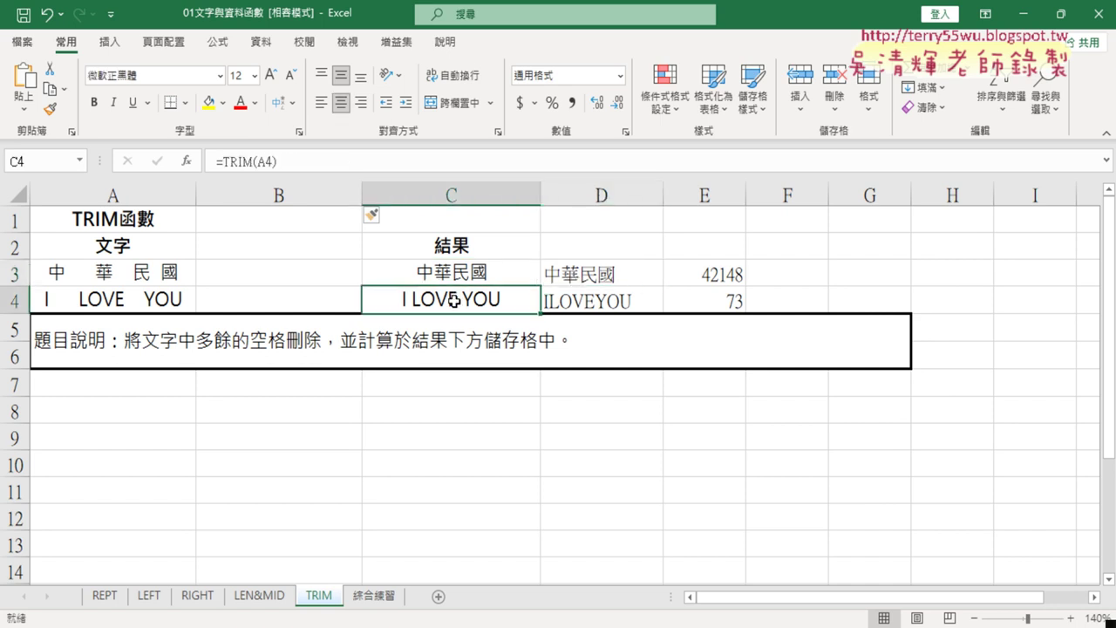
click(583, 275)
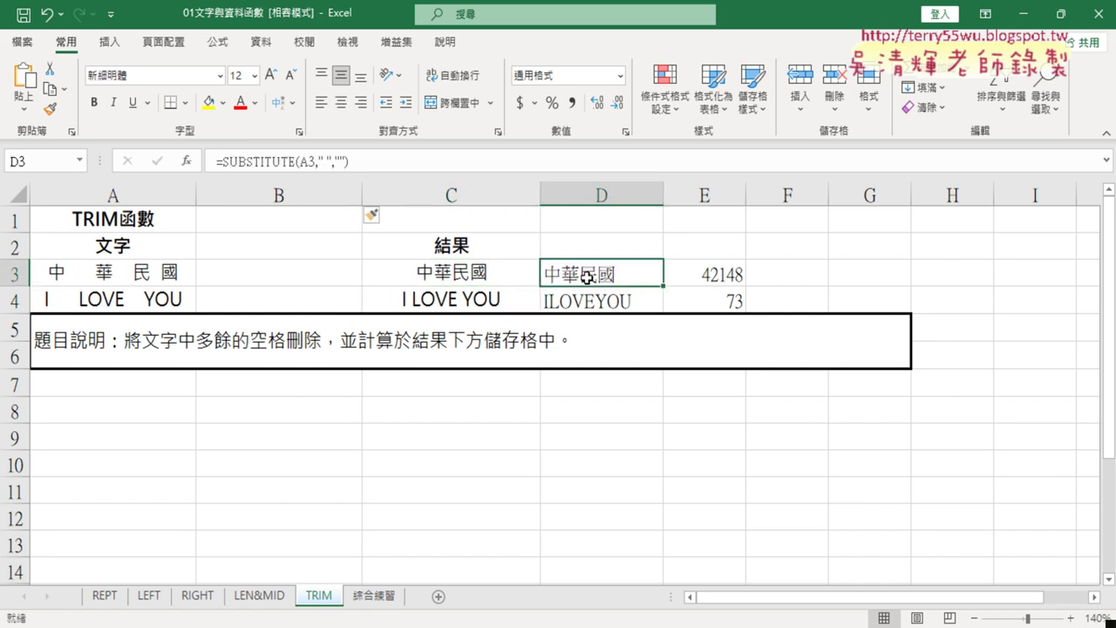
click(712, 278)
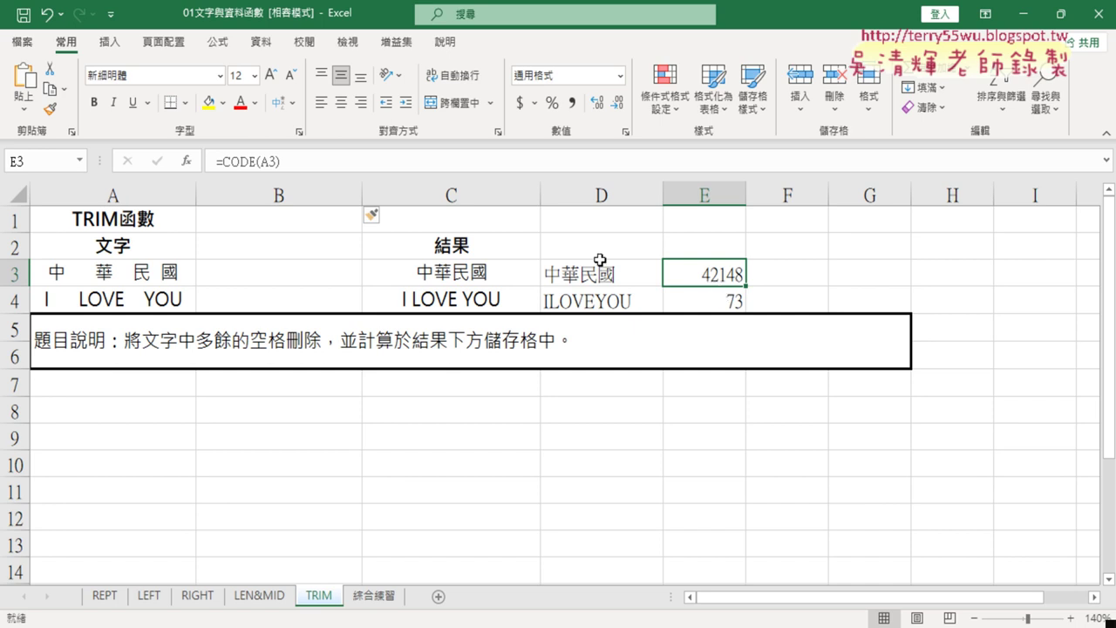
click(256, 277)
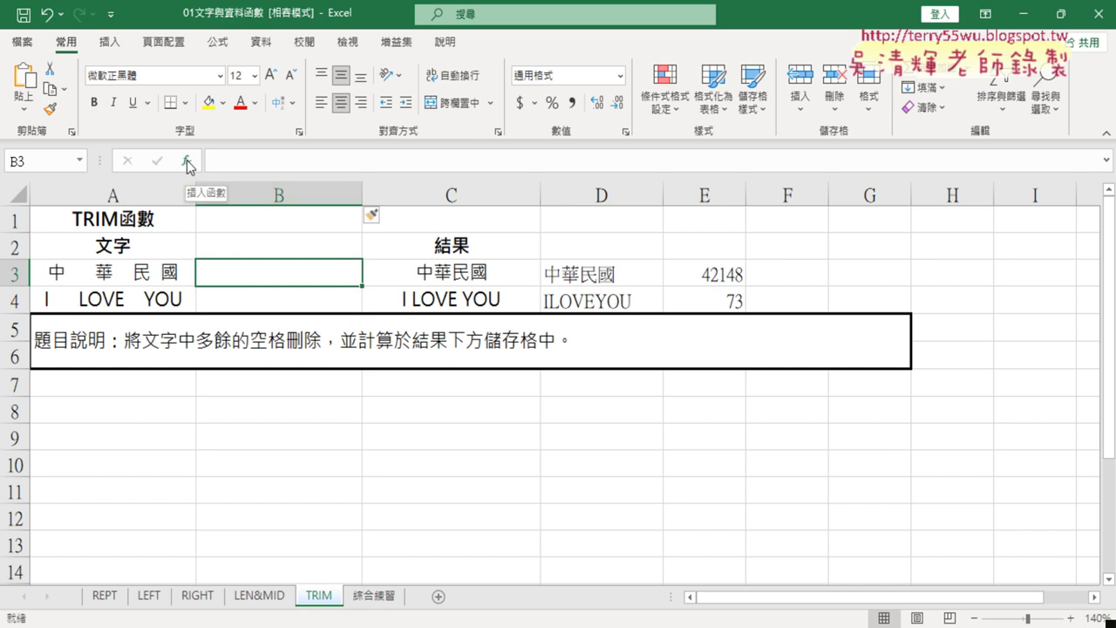
- Try an empty IF from the 邏輯 category in B3, then cancel it after the error warnings
click(186, 162)
click(763, 211)
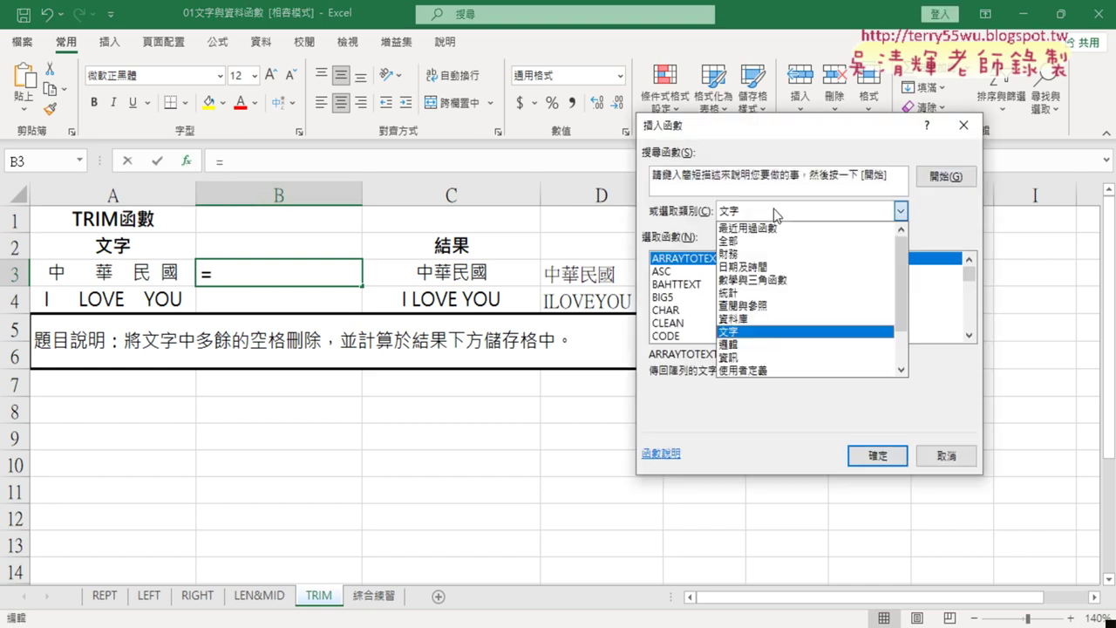
click(764, 345)
click(663, 284)
double_click(663, 282)
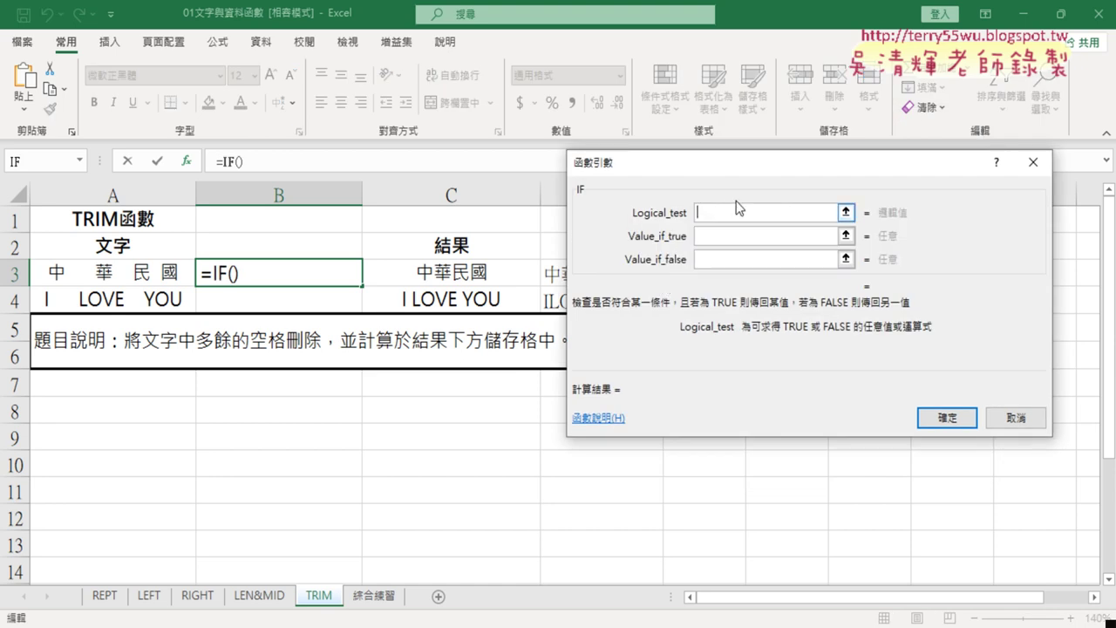
drag(758, 173, 492, 195)
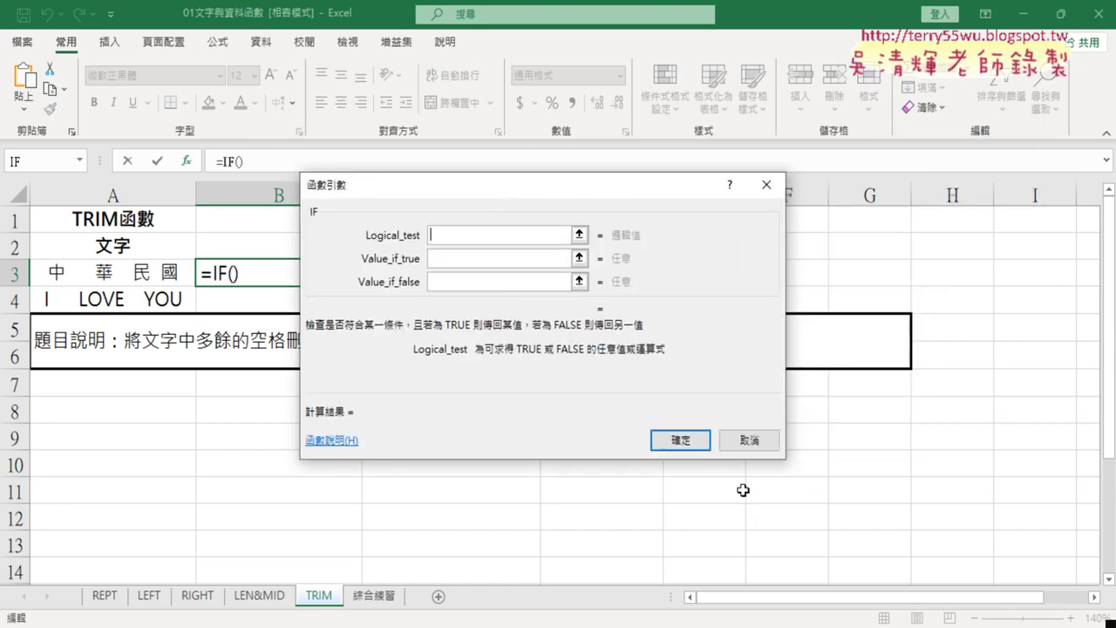
click(685, 440)
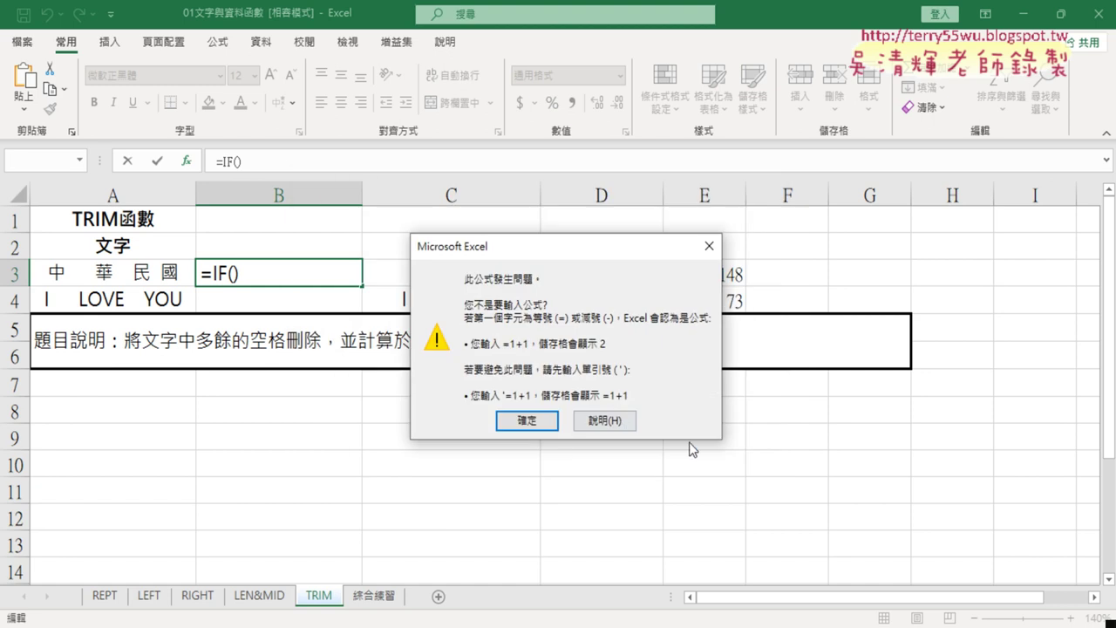
click(527, 423)
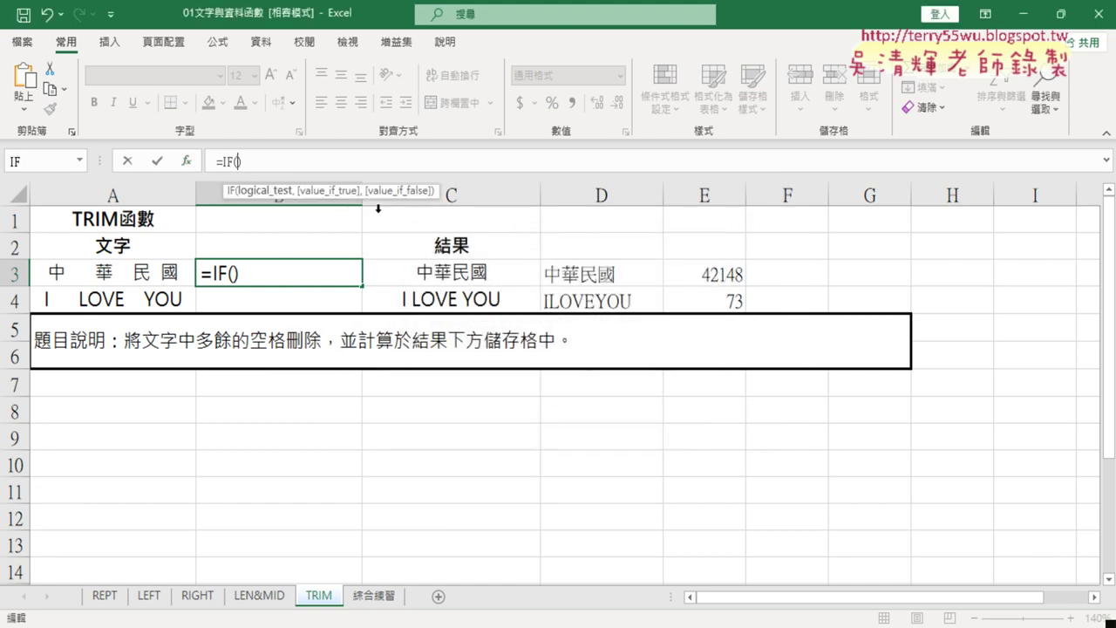
click(158, 161)
click(527, 419)
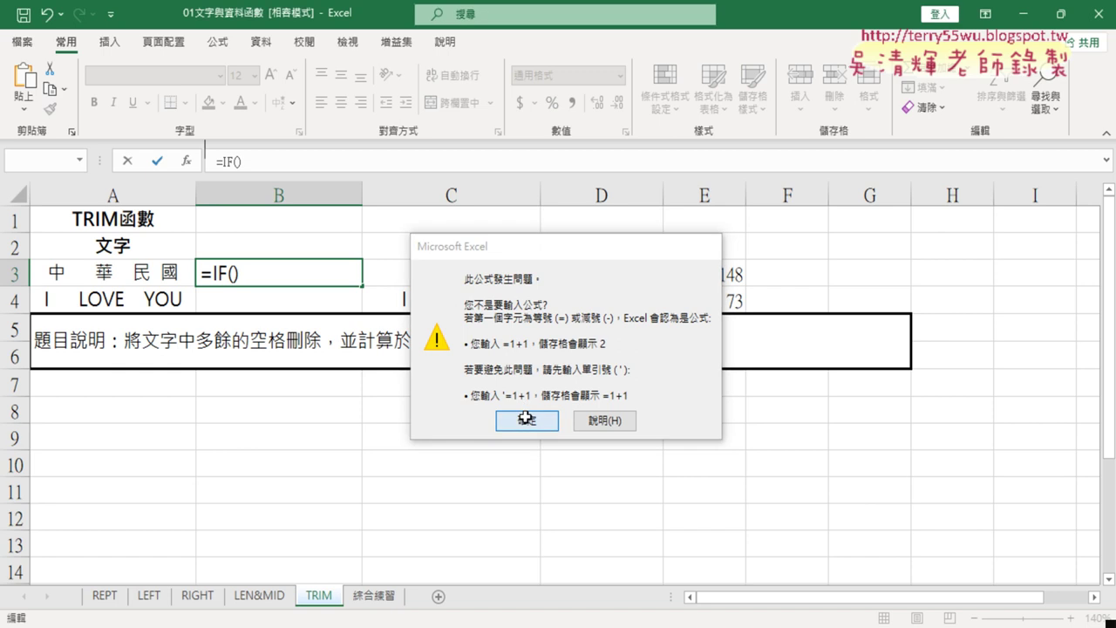
click(128, 162)
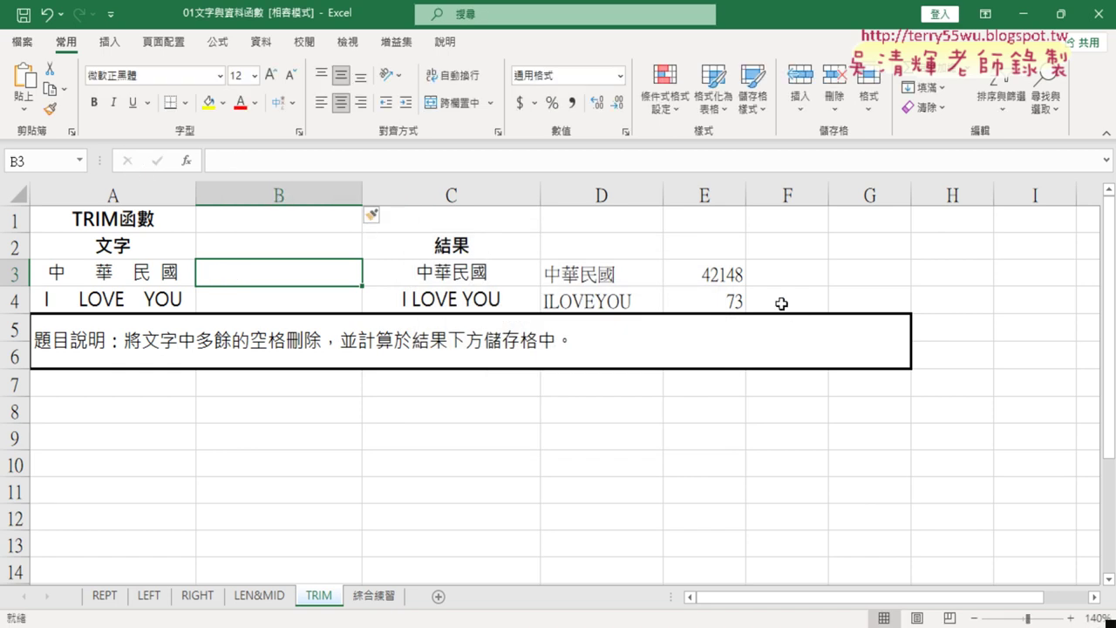
- Grab the CODE( text from E3's formula and leave E3 unchanged
click(719, 277)
click(345, 158)
drag(280, 161, 222, 162)
key(ctrl+c)
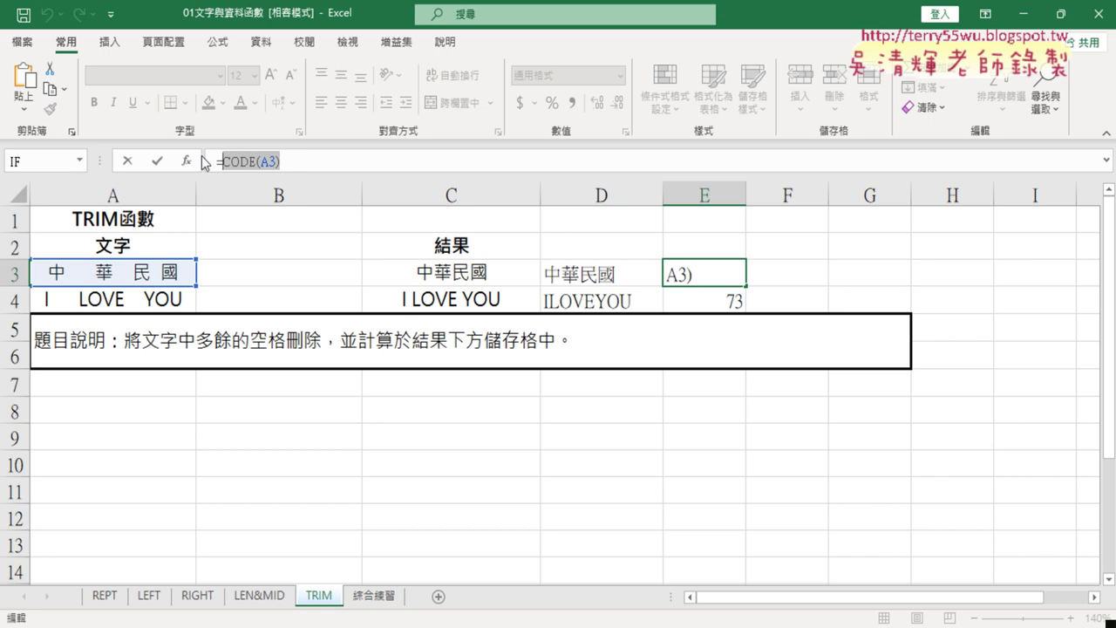
click(128, 162)
- Start an IF in B3 with Logical_test CODE(A3)>127, moving on to Value_if_true
click(260, 274)
click(185, 160)
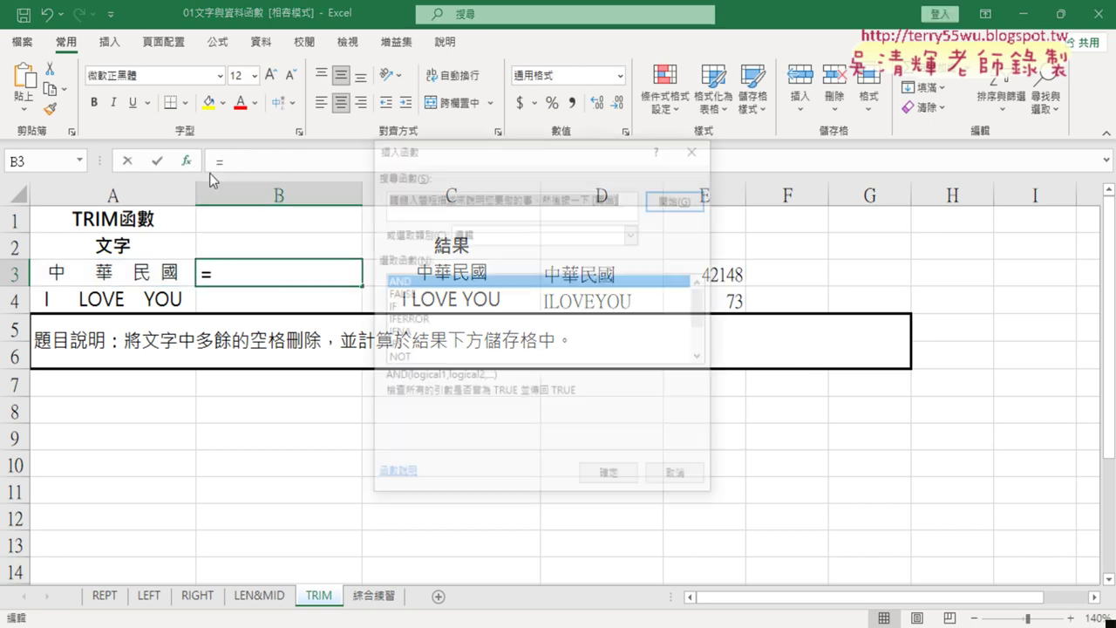
double_click(550, 307)
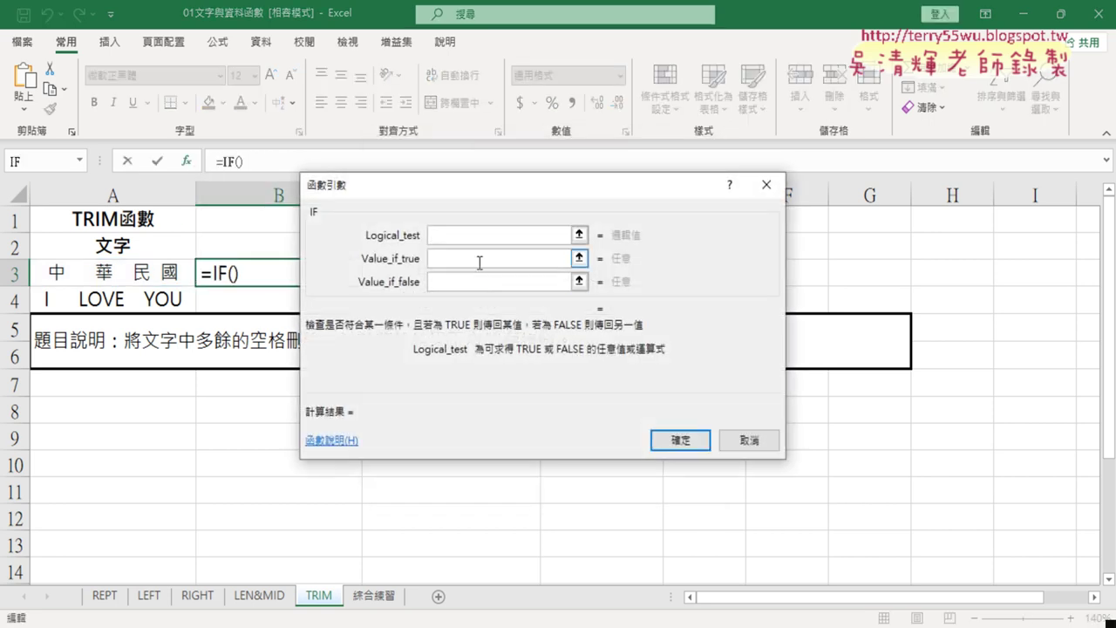
key(ctrl+v)
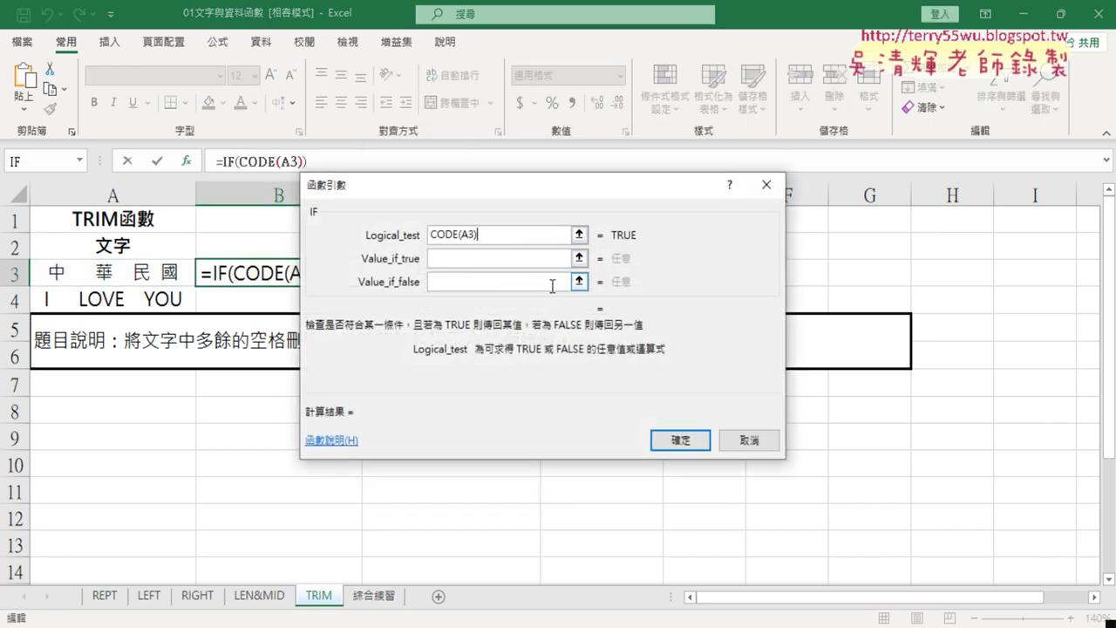
text(>)
text(127)
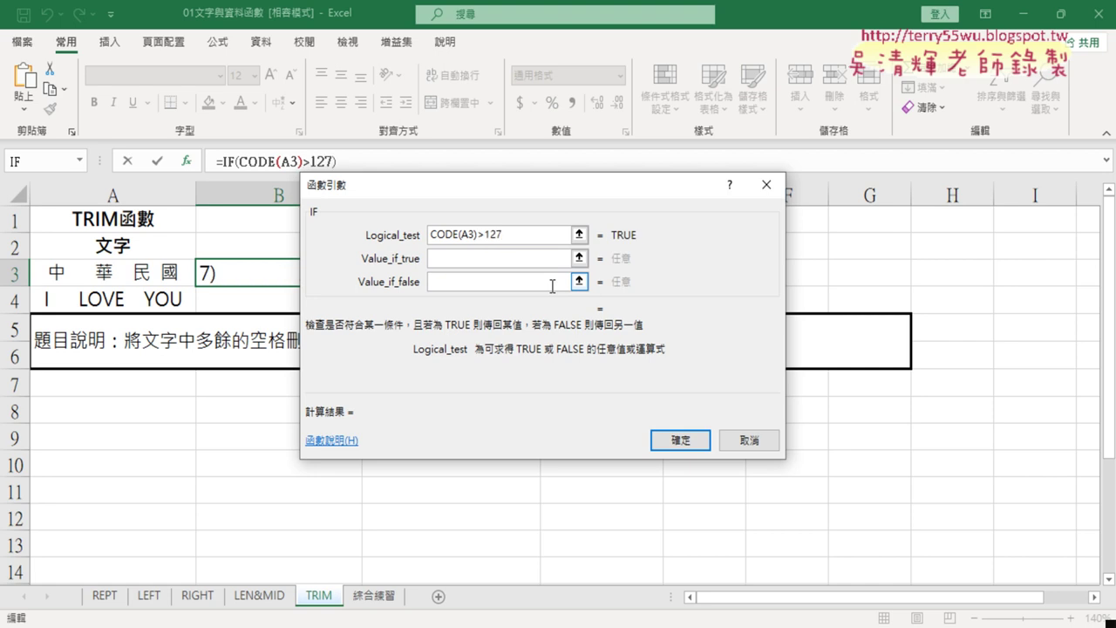
click(521, 262)
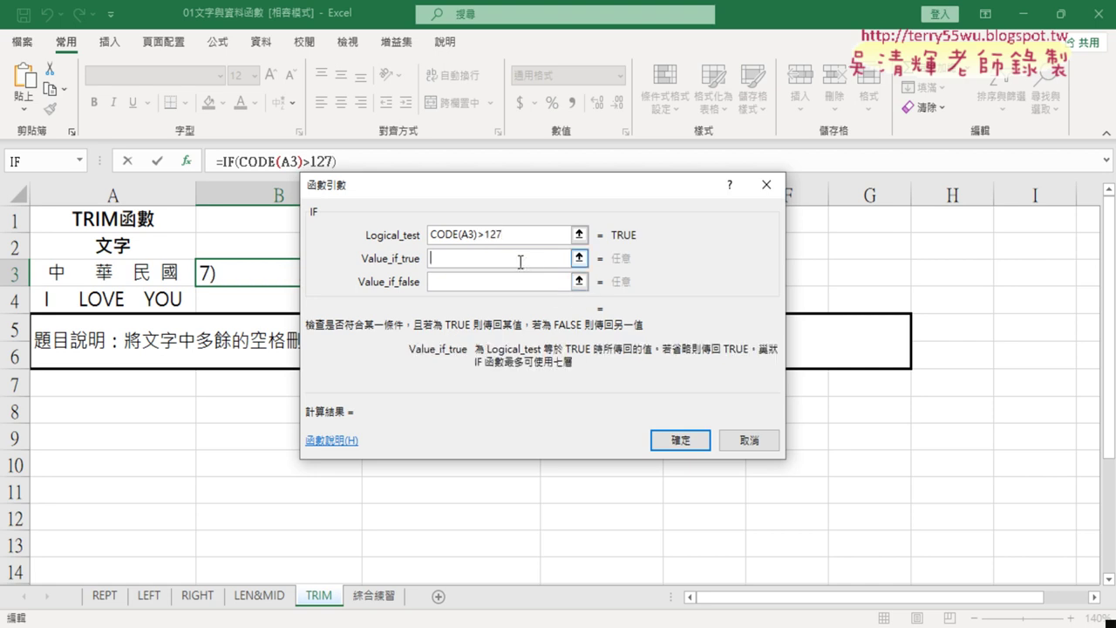
drag(530, 208, 457, 328)
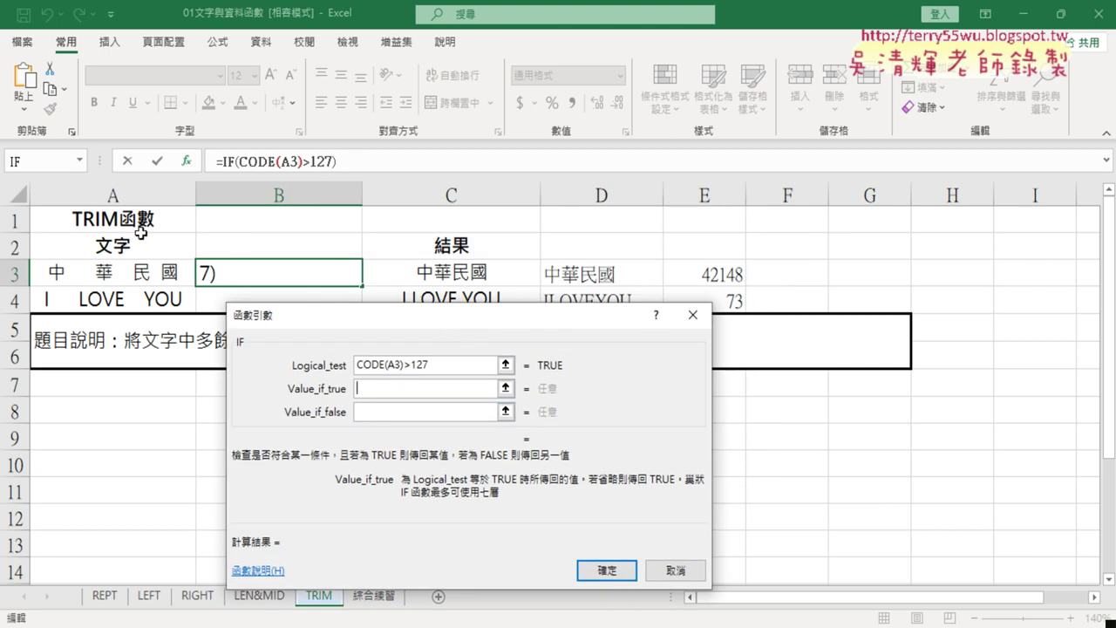
click(82, 164)
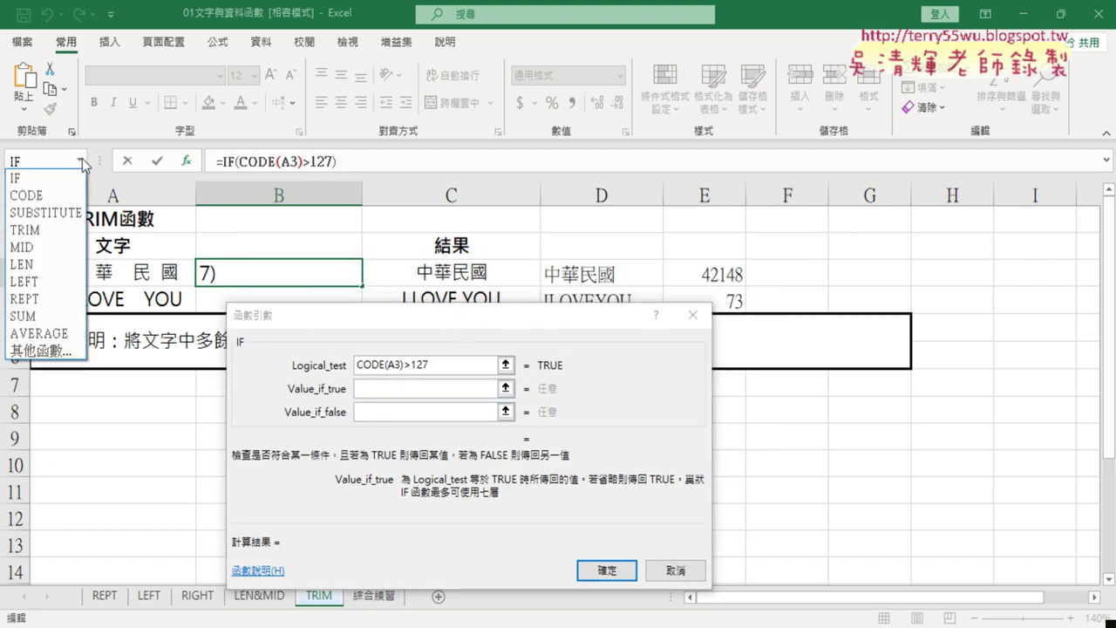
- Nest SUBSTITUTE(A3," ","") as the IF's true result and commit B3's formula
click(68, 211)
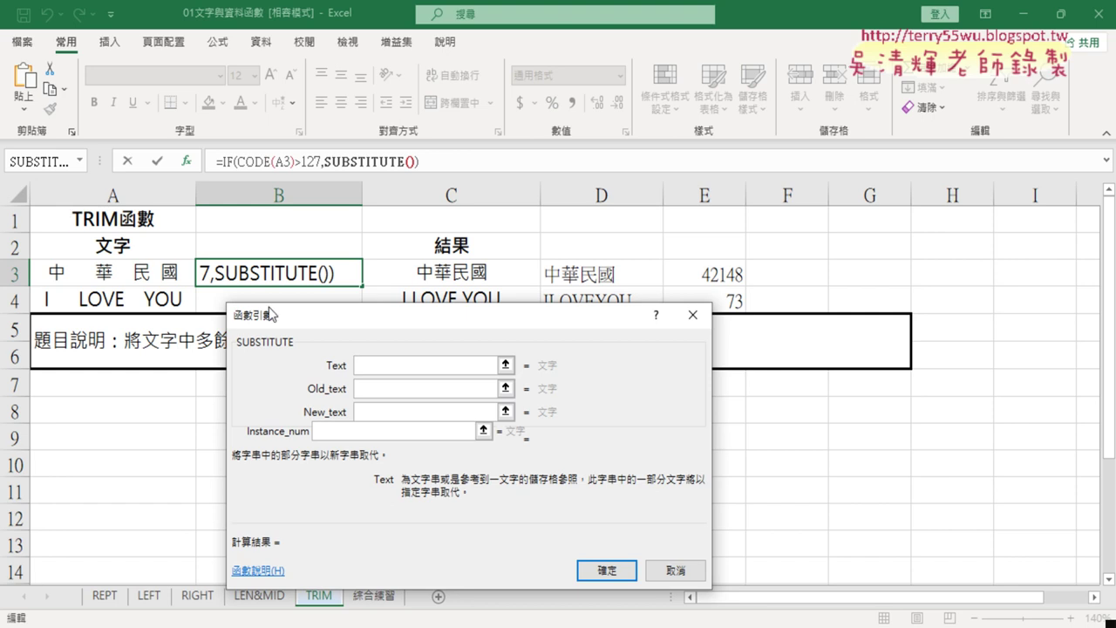
click(140, 273)
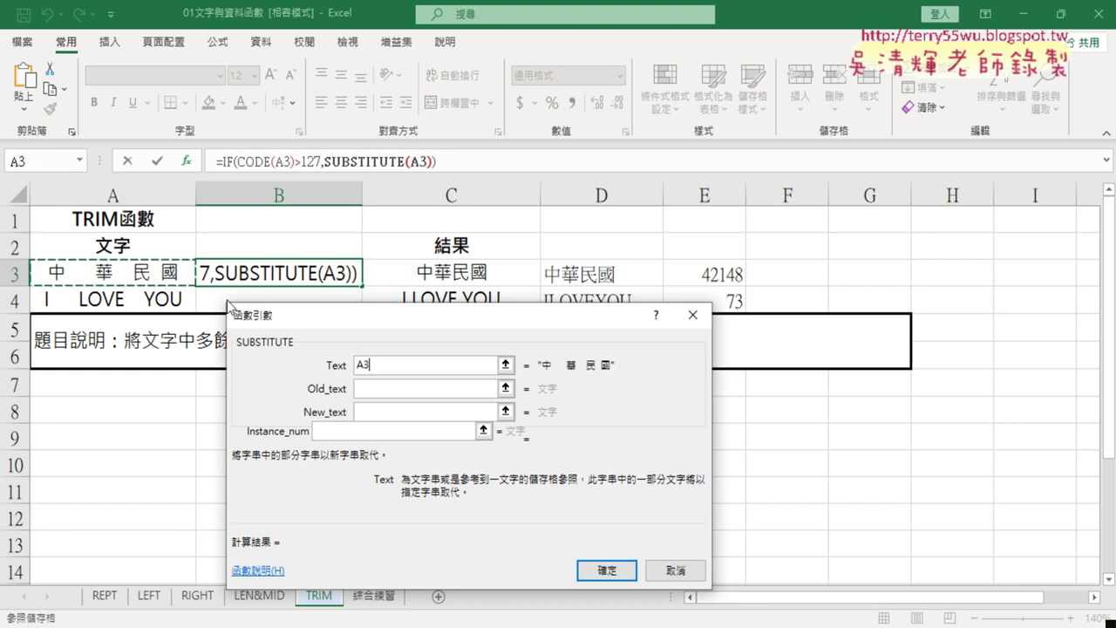
click(429, 389)
text(" )
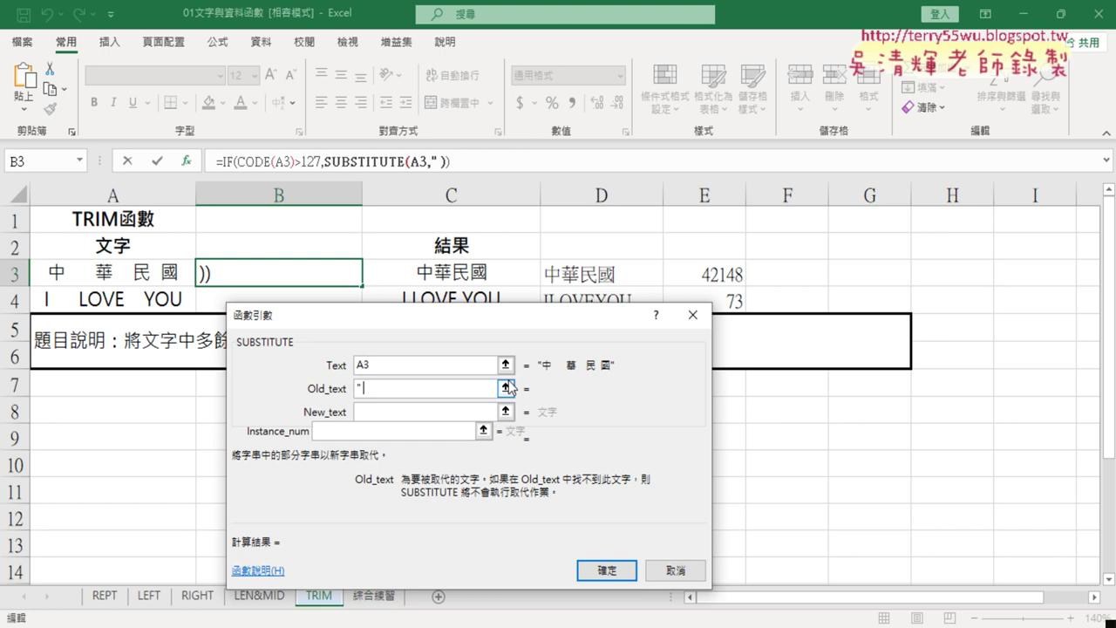
text(")
key(Tab)
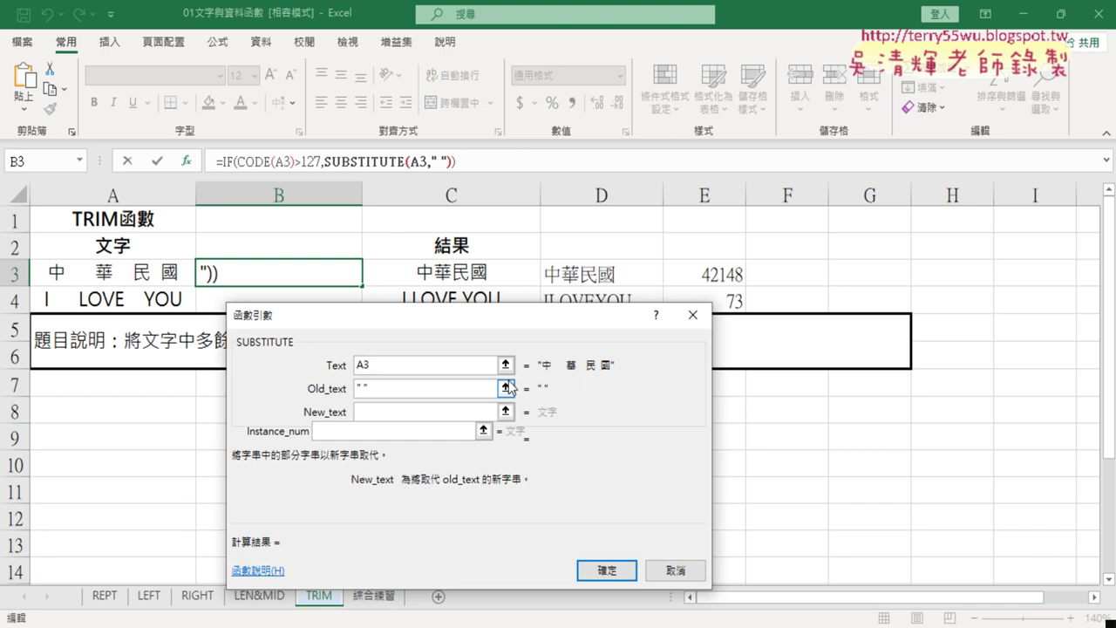
text("")
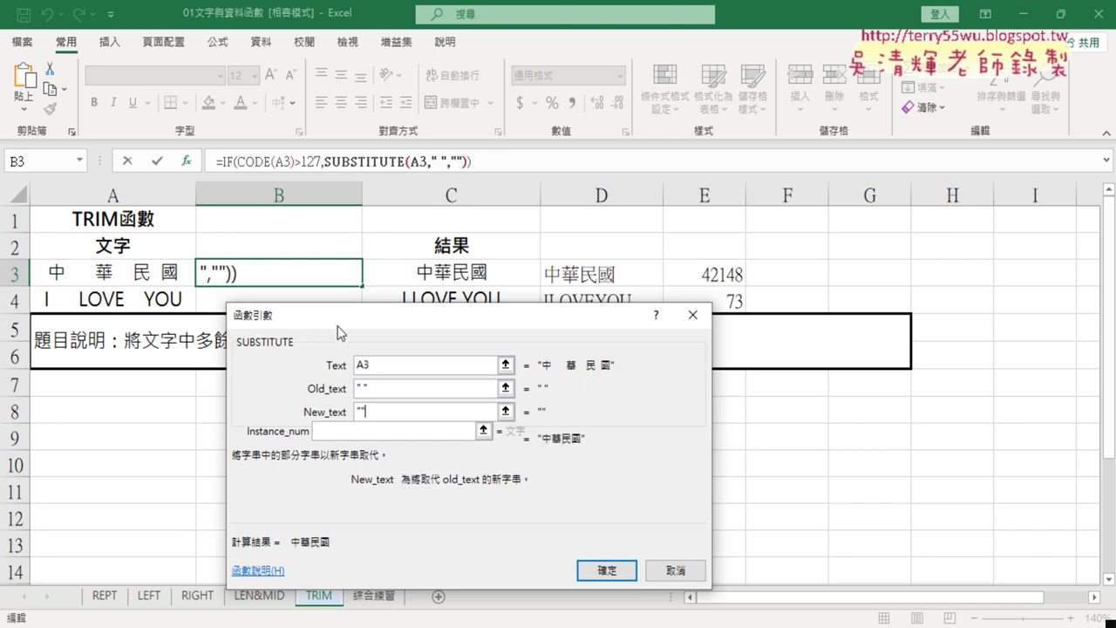
click(615, 570)
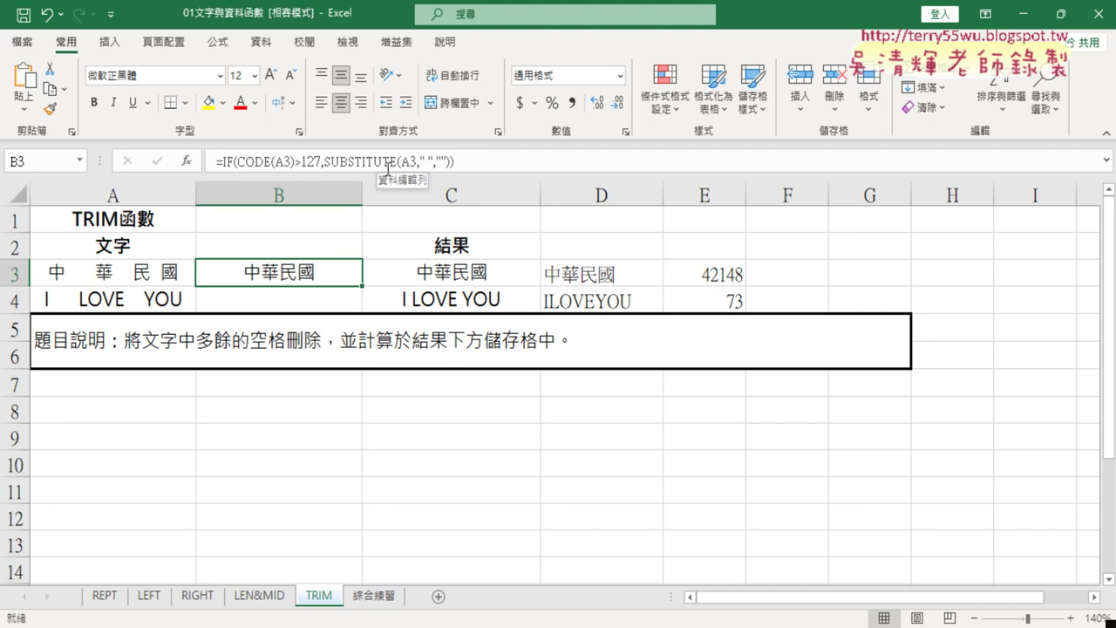
- Add TRIM(A3) as Value_if_false, making B3 =IF(CODE(A3)>127,SUBSTITUTE(A3," ",""),TRIM(A3))
click(228, 162)
click(197, 162)
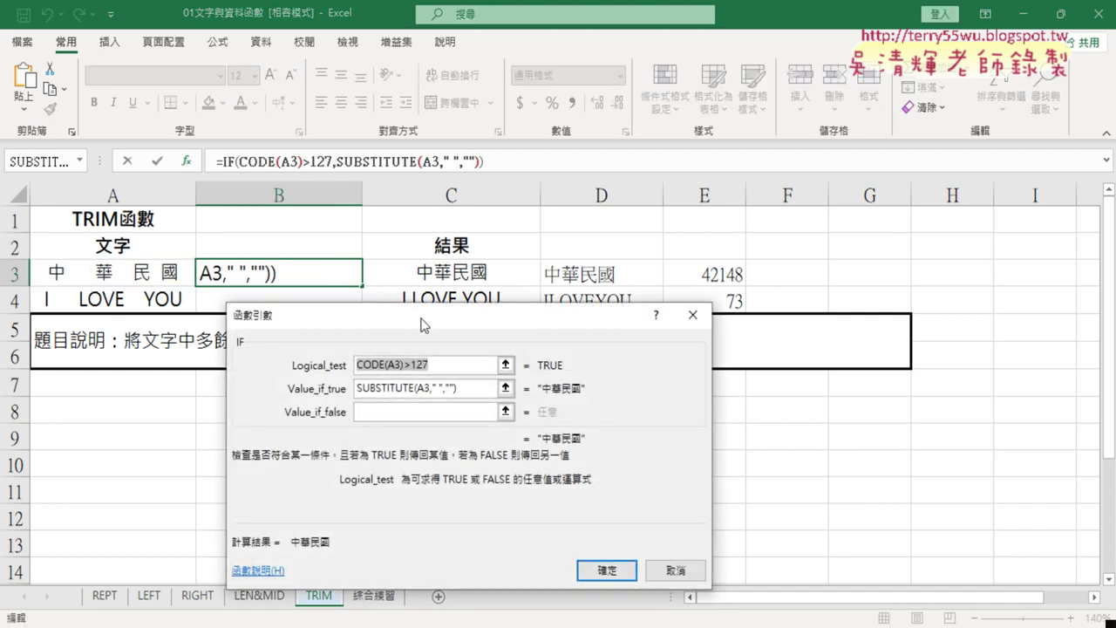
drag(437, 316, 606, 141)
key(End)
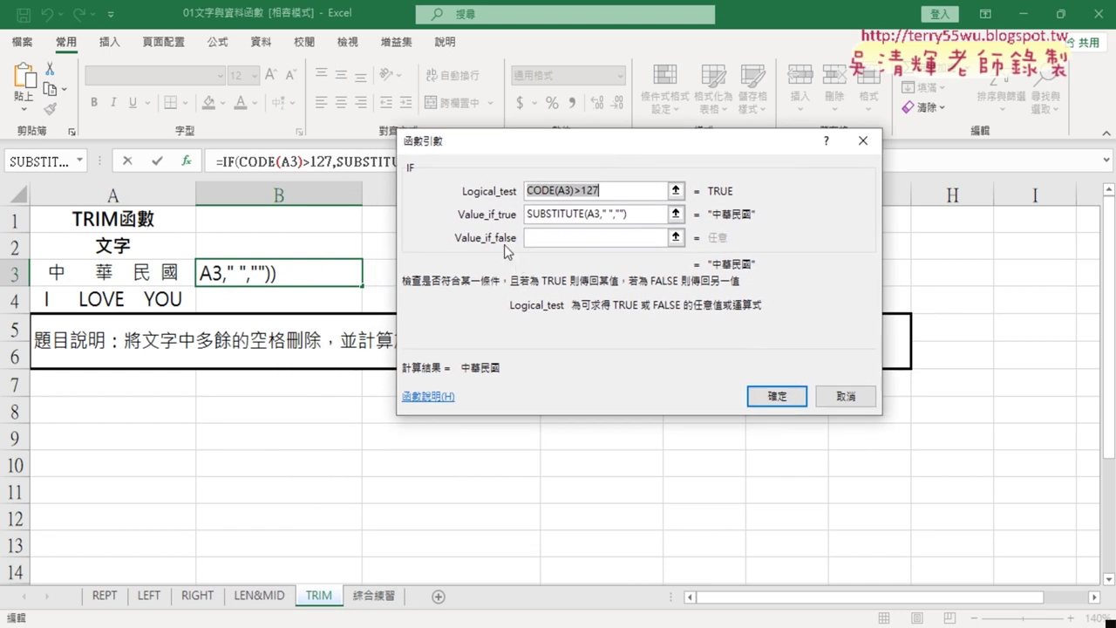
click(540, 241)
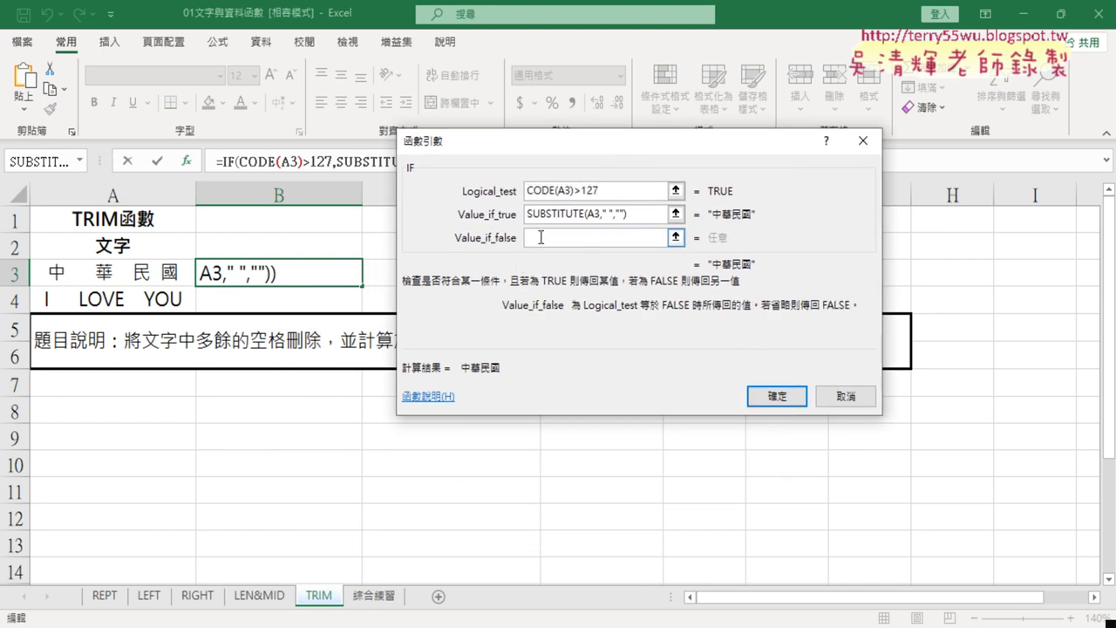
click(79, 161)
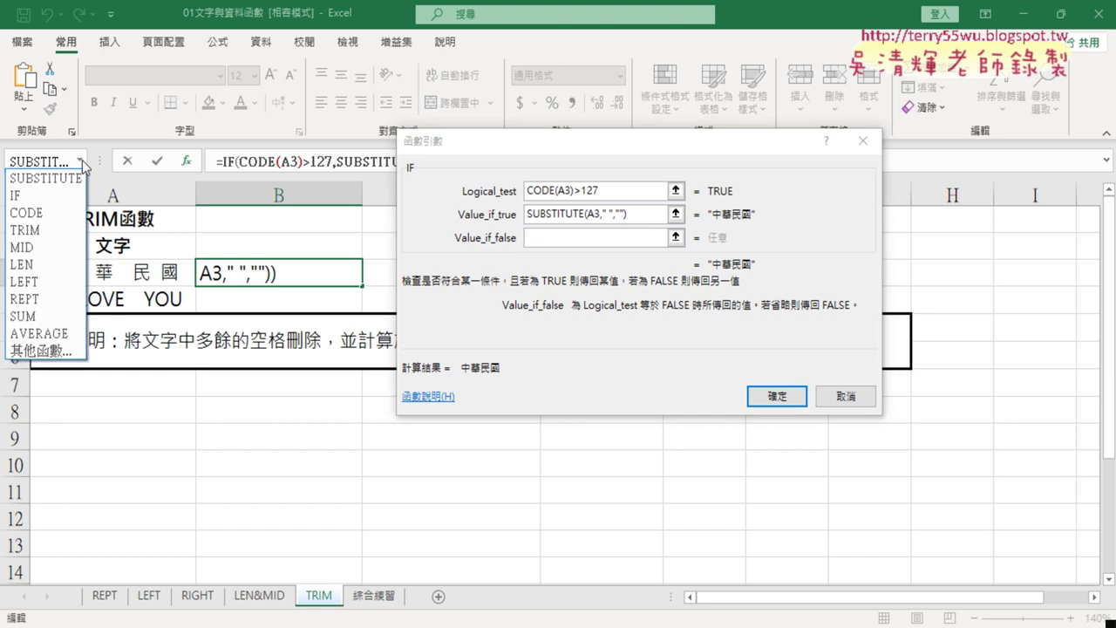
click(54, 230)
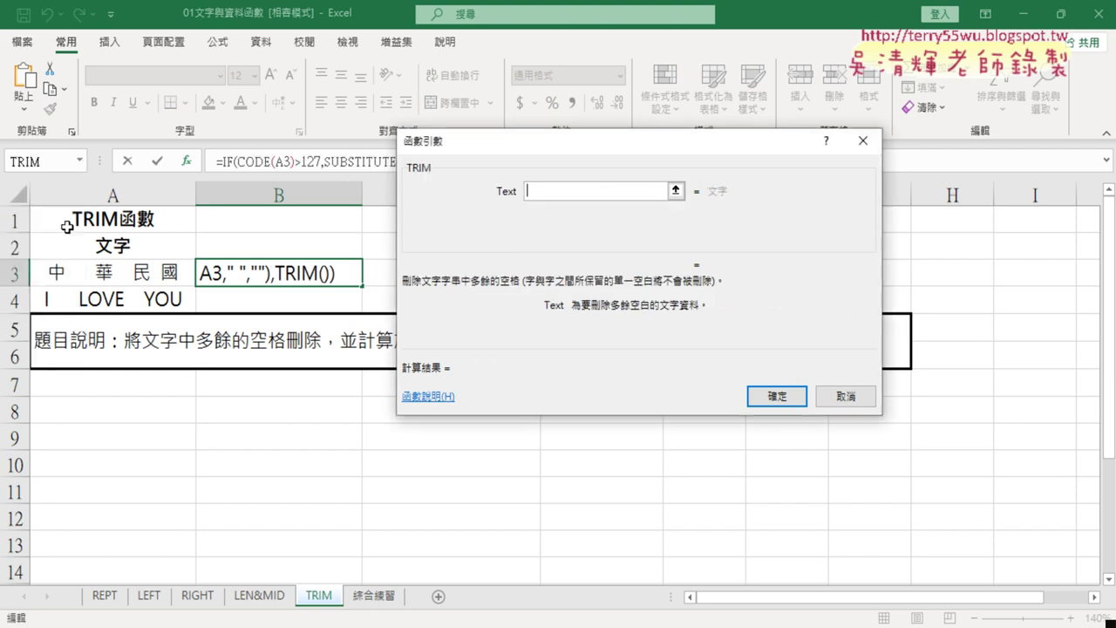
click(111, 271)
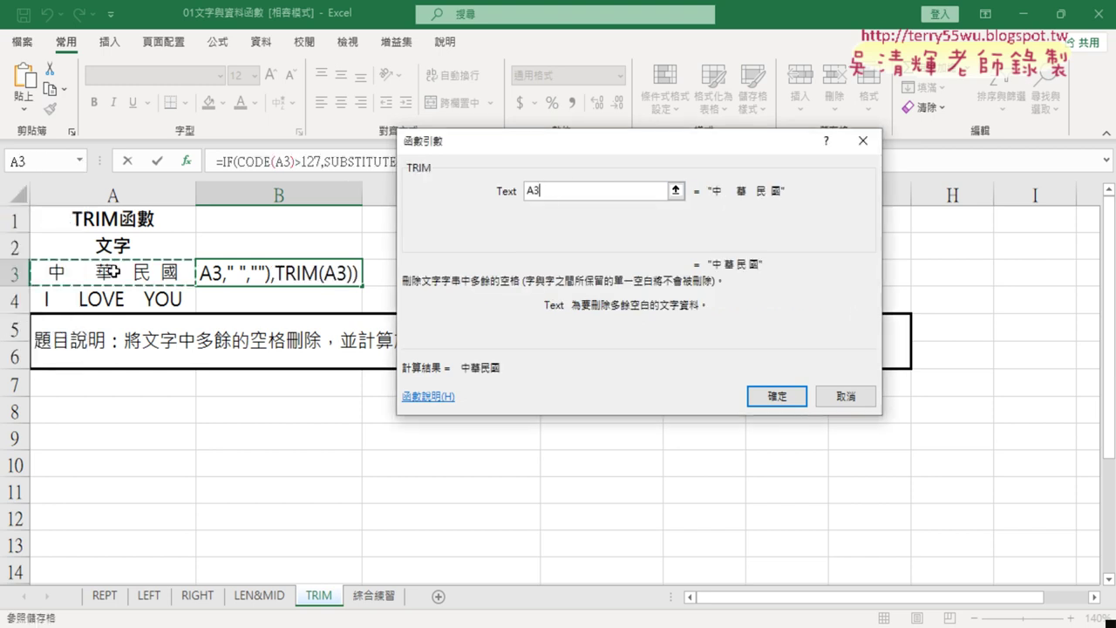
click(776, 396)
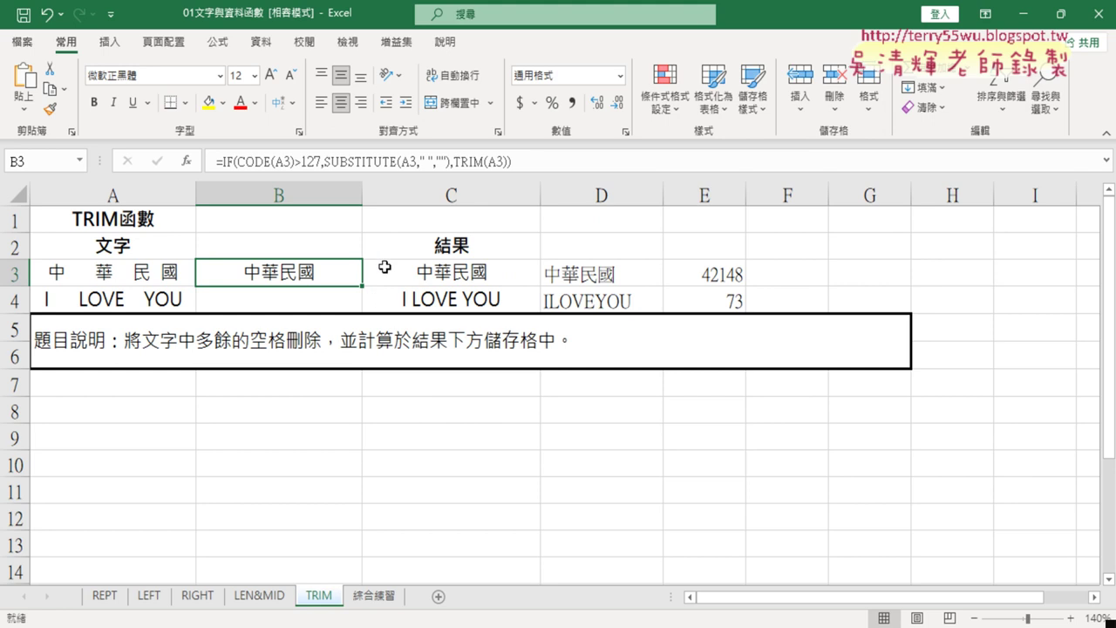
click(227, 161)
click(185, 161)
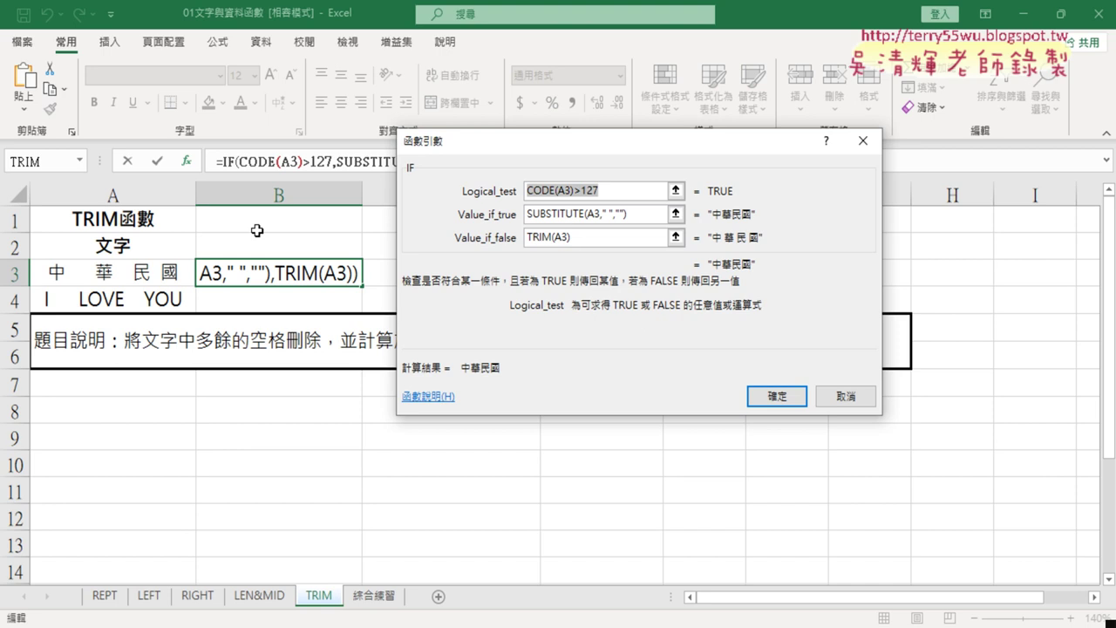
drag(661, 146, 576, 337)
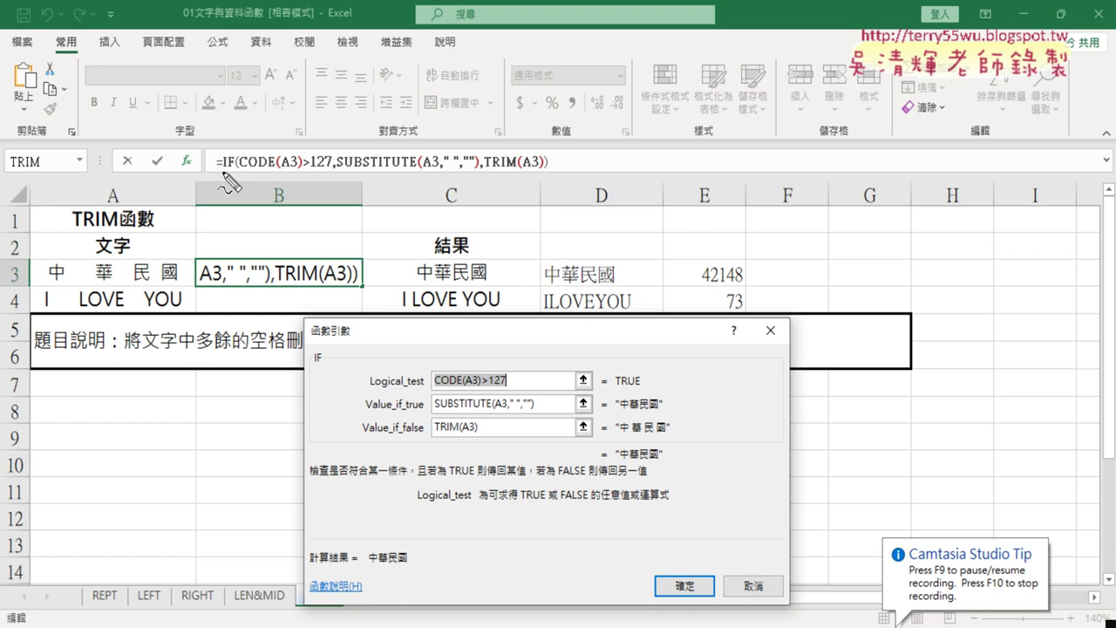
drag(221, 172, 231, 171)
drag(434, 385, 463, 384)
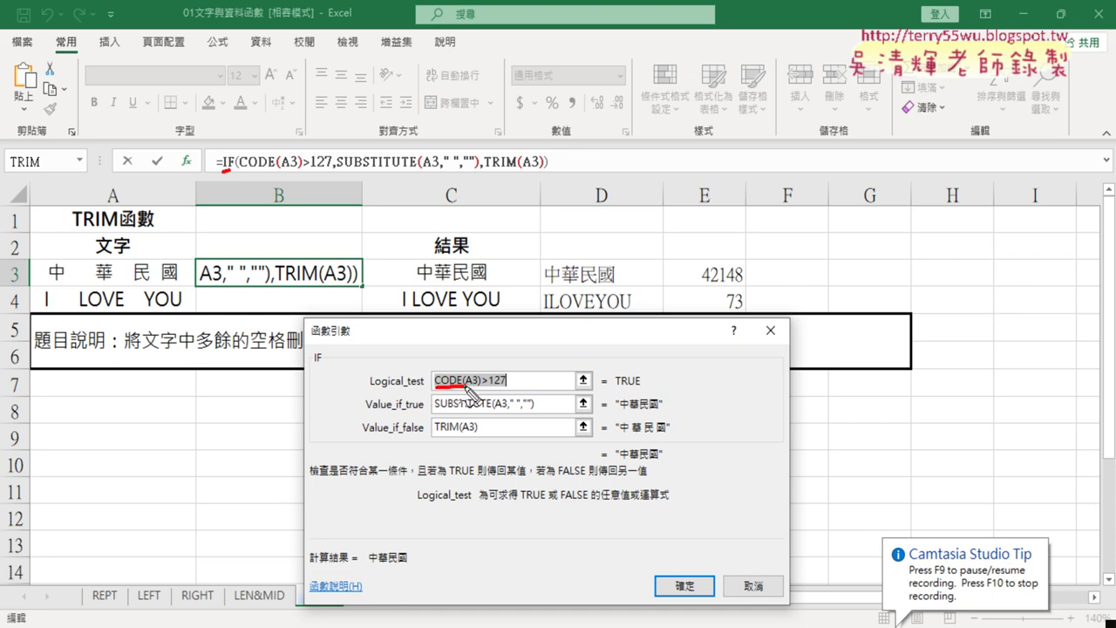
drag(70, 281, 150, 284)
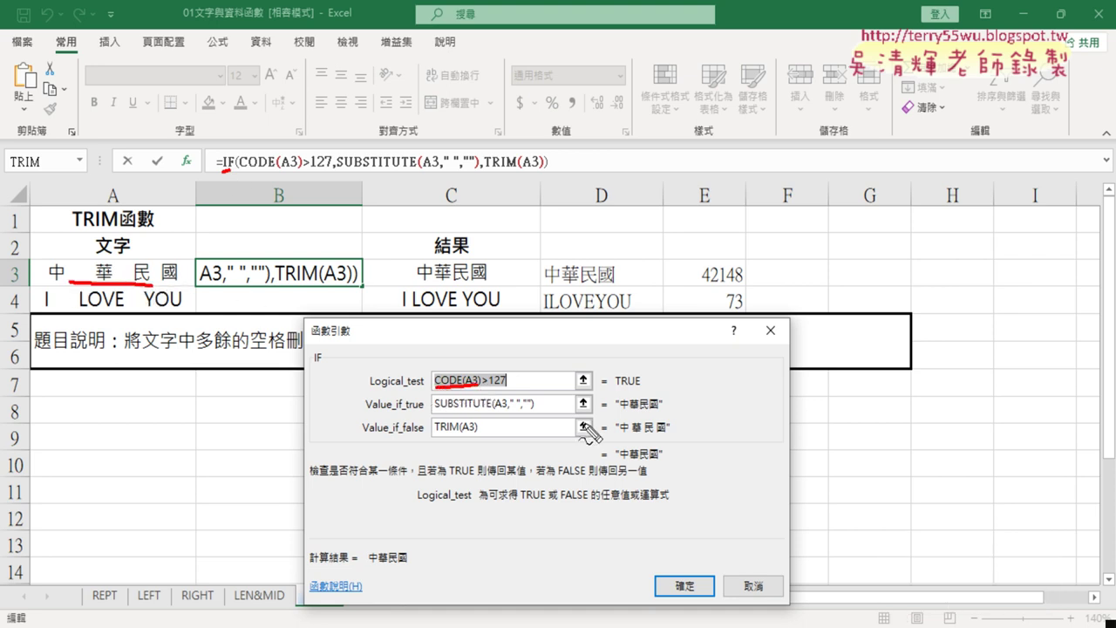
drag(480, 386, 507, 381)
drag(436, 411, 537, 410)
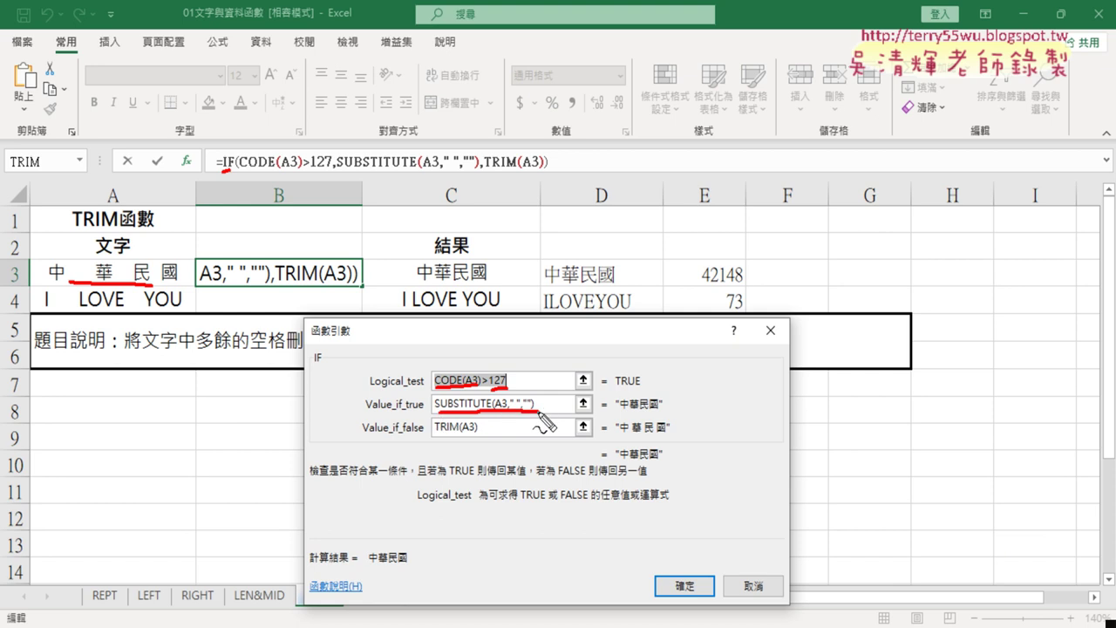
drag(434, 437, 478, 436)
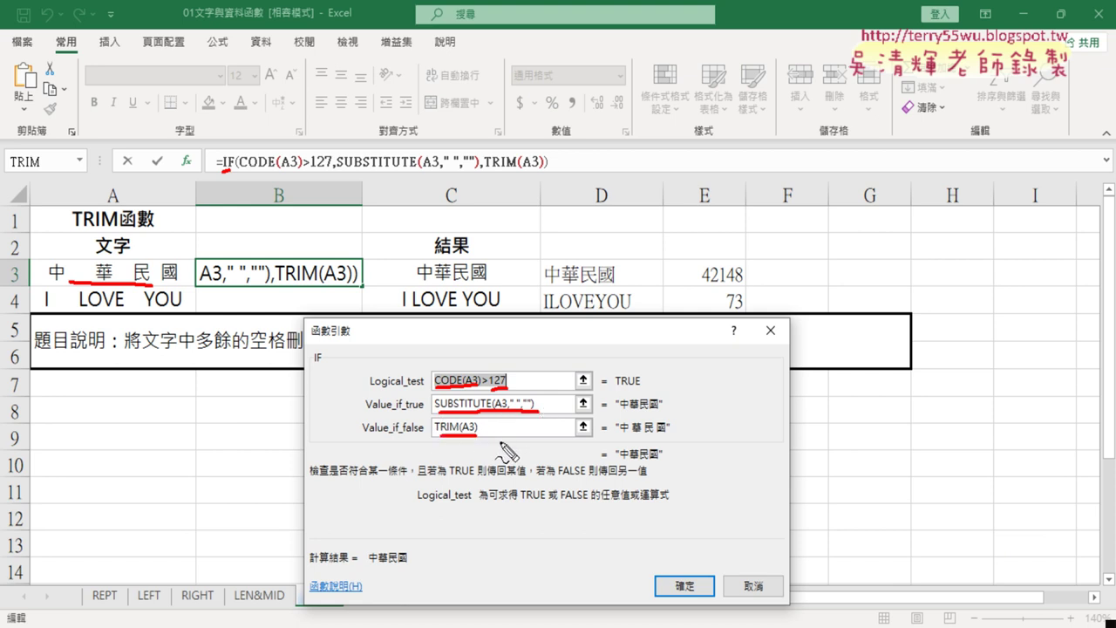
key(Escape)
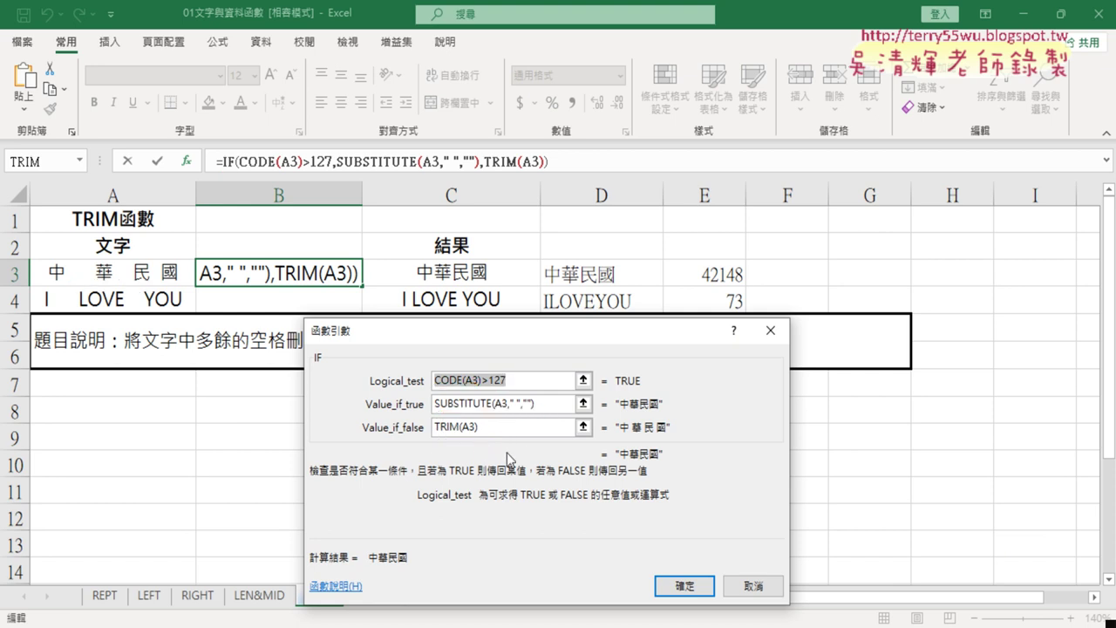
click(687, 586)
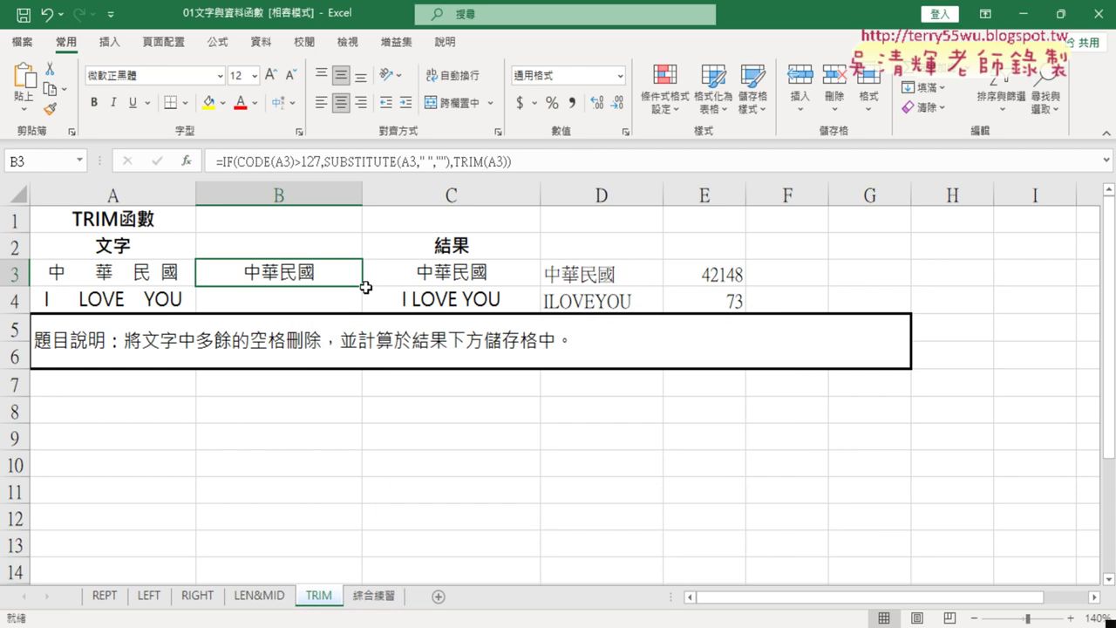
- Fill B3's IF formula down to B4 so it shows I LOVE YOU
drag(365, 287, 363, 307)
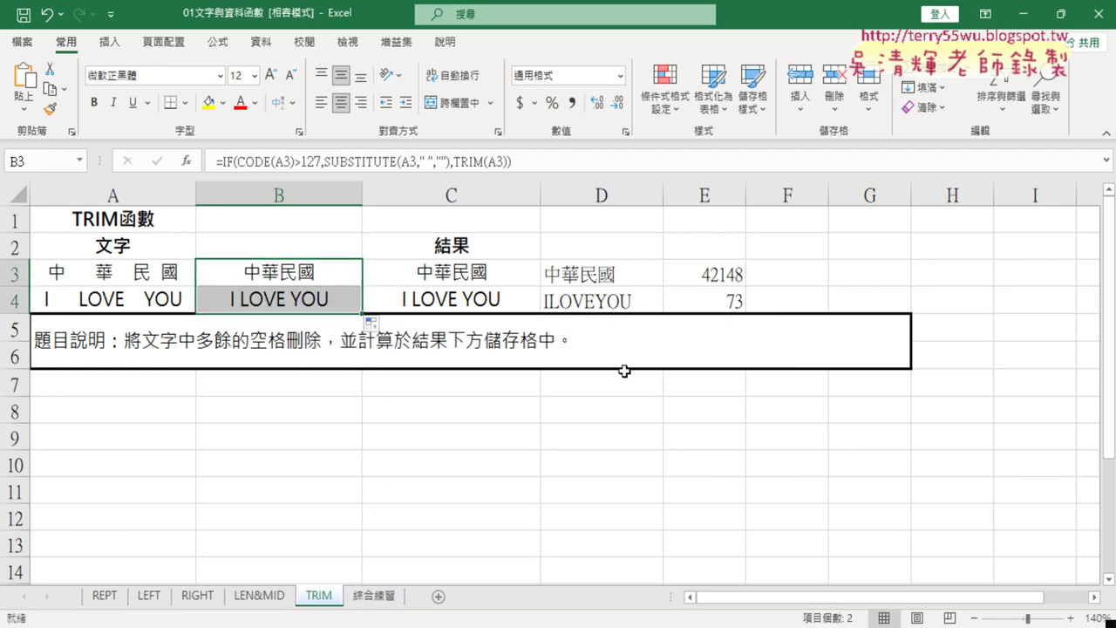
click(277, 274)
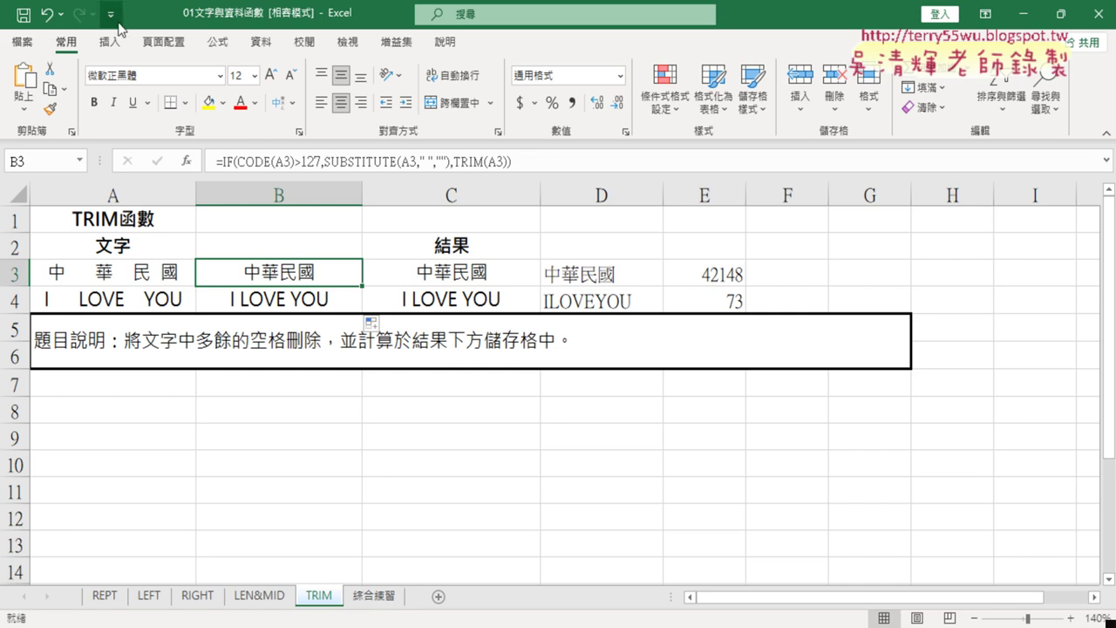
- Save the workbook with the Quick Access Toolbar Save button
click(21, 17)
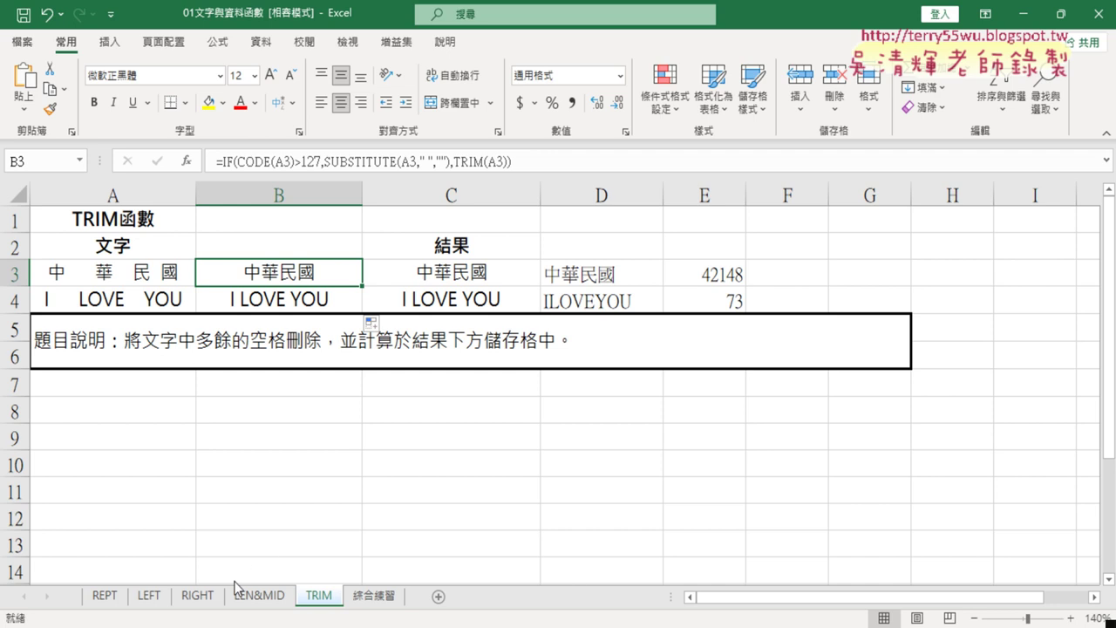
- Look over the LEN&MID and 綜合練習 sheets, then minimize Excel to reveal File Explorer
click(262, 596)
scroll(422, 512, up, 3)
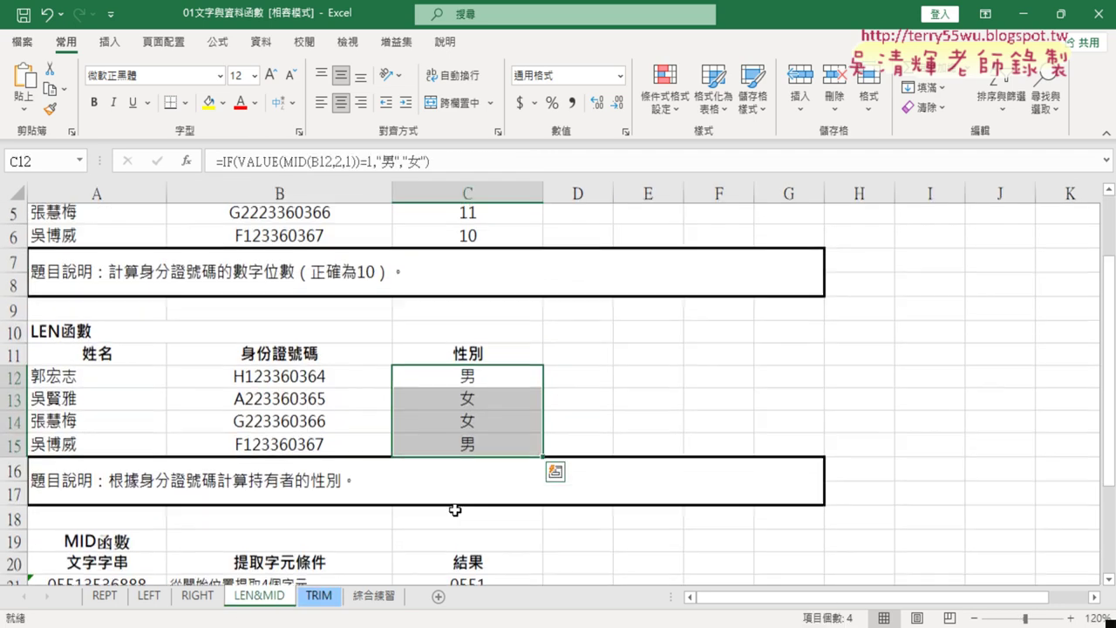
click(370, 598)
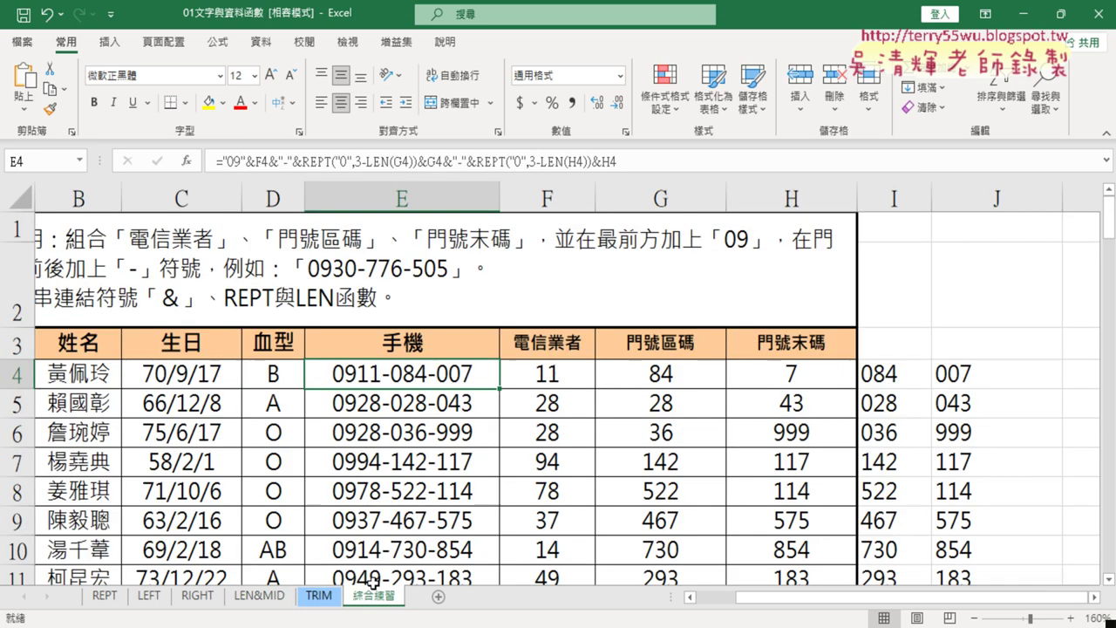
scroll(736, 405, down, 1)
scroll(735, 405, down, 2)
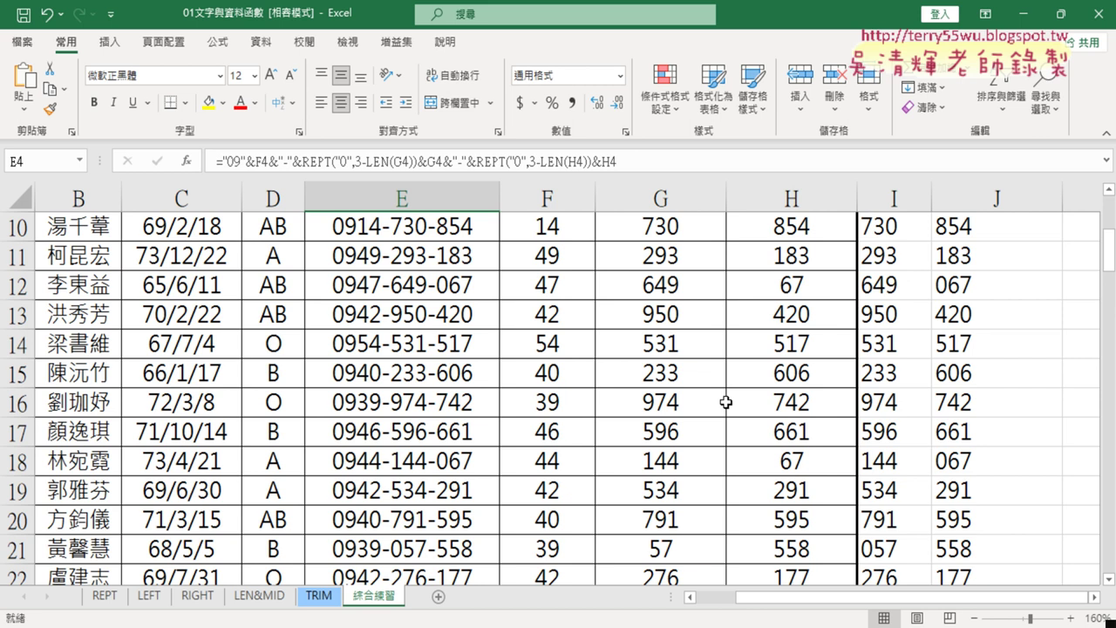
scroll(691, 423, up, 3)
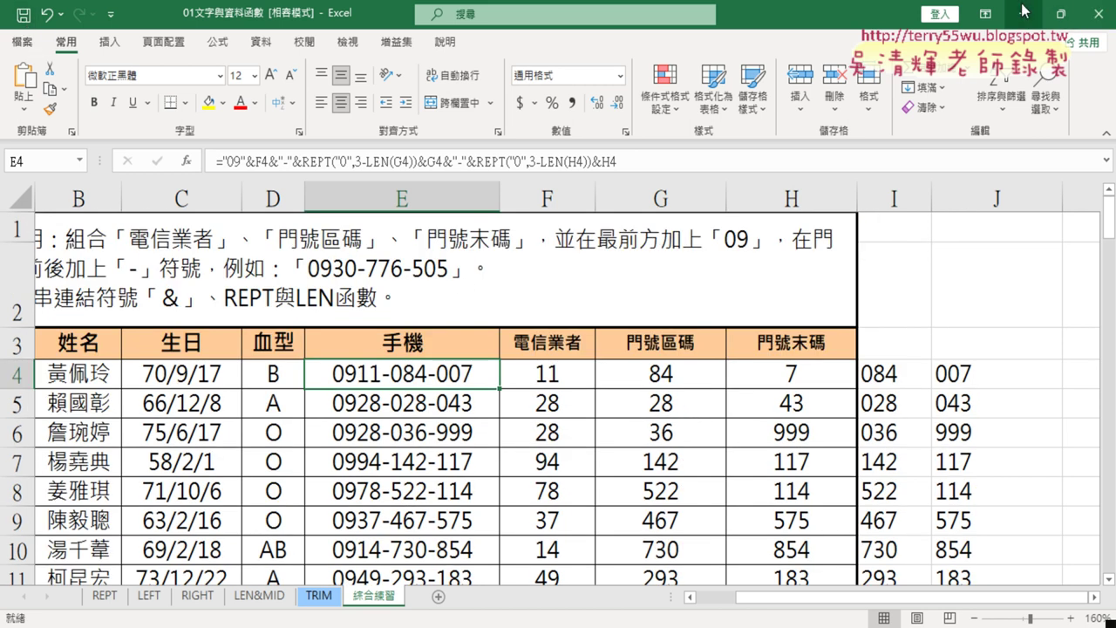
click(1026, 12)
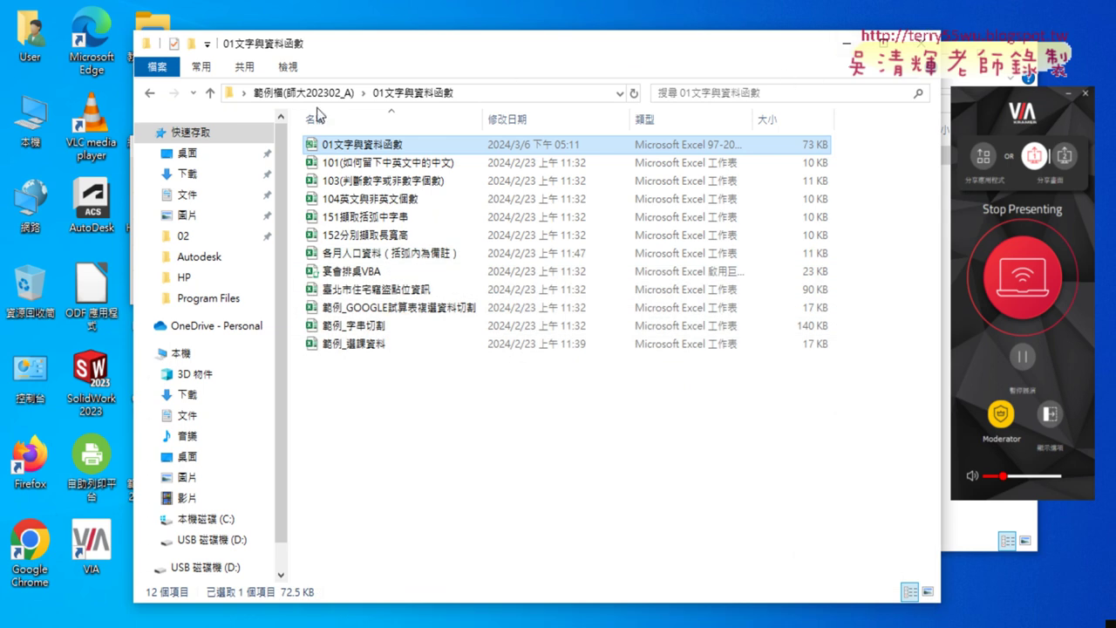
- Go up two folder levels to 桌面 and copy the 範例檔(師大202302_A) folder with 複製(C)
click(211, 94)
click(210, 93)
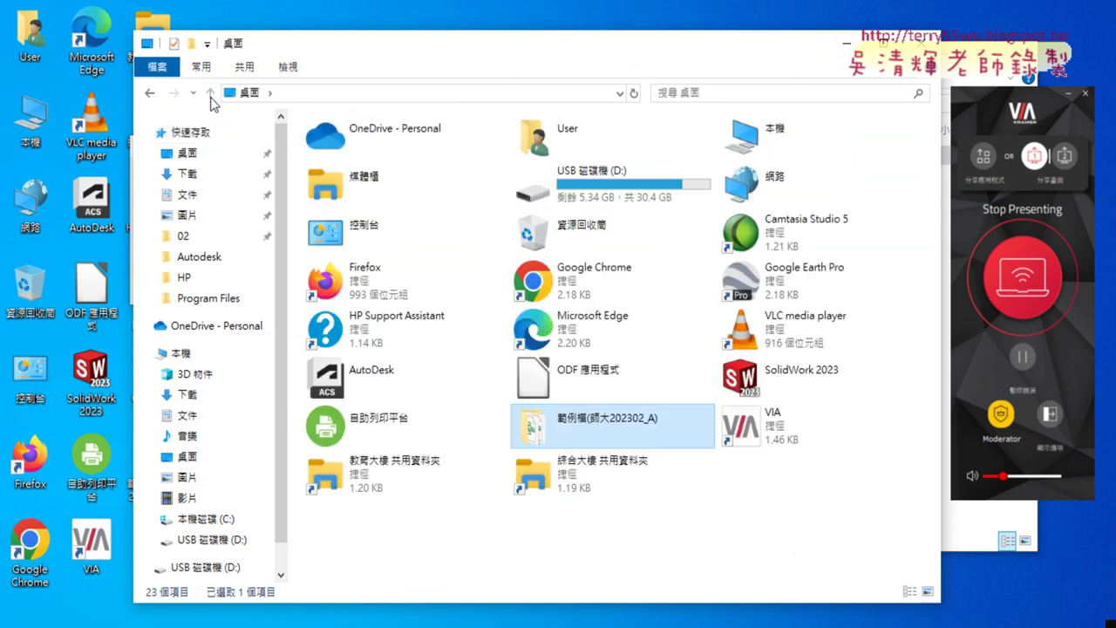
right_click(651, 433)
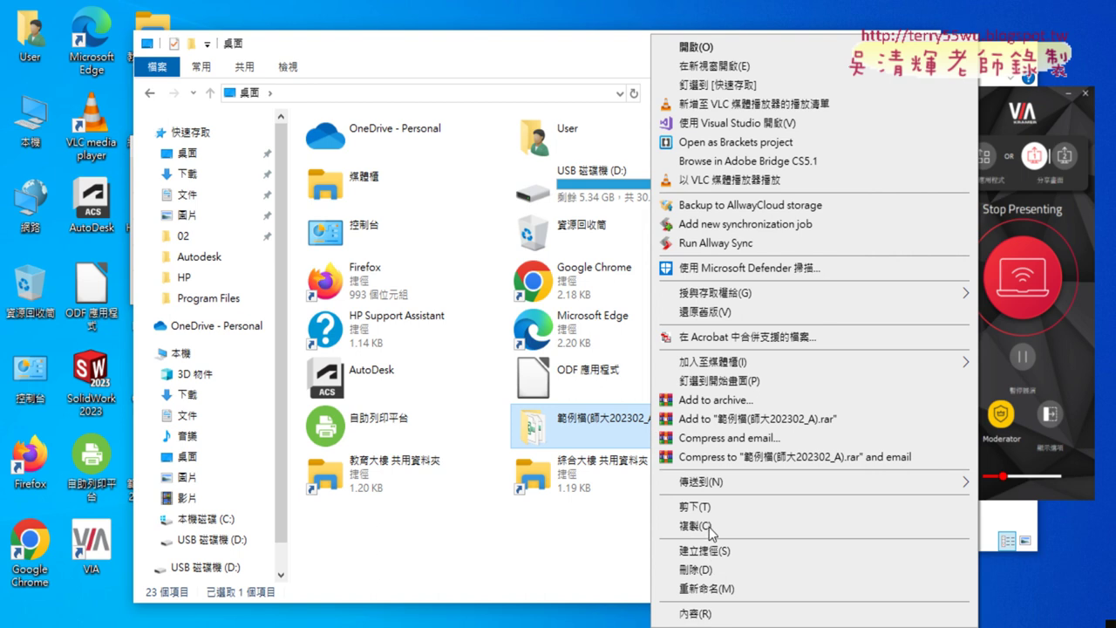
click(698, 527)
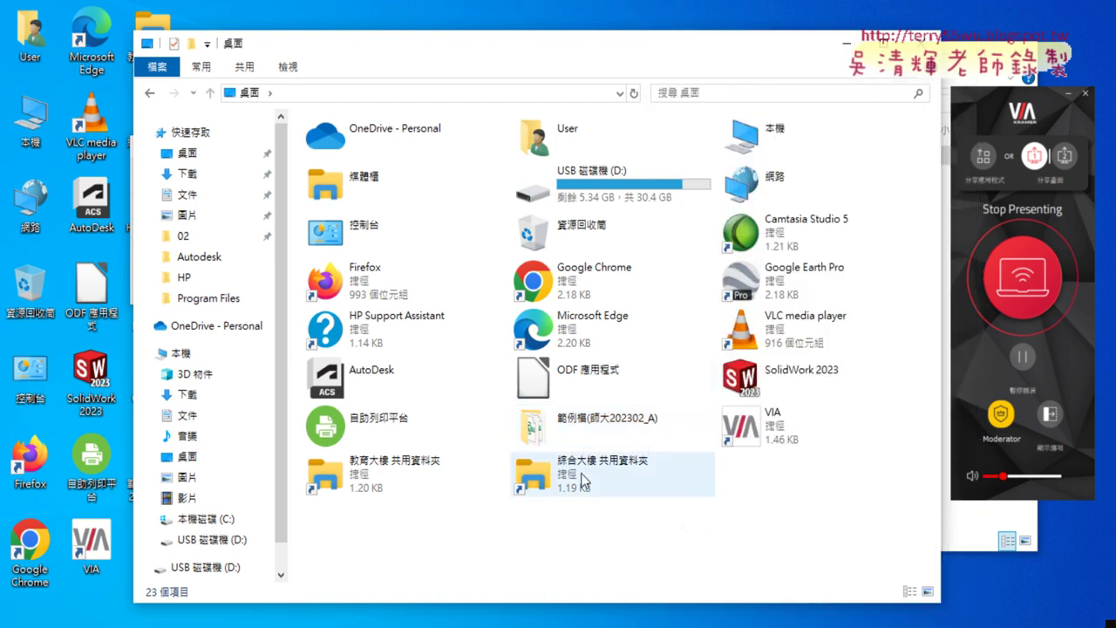